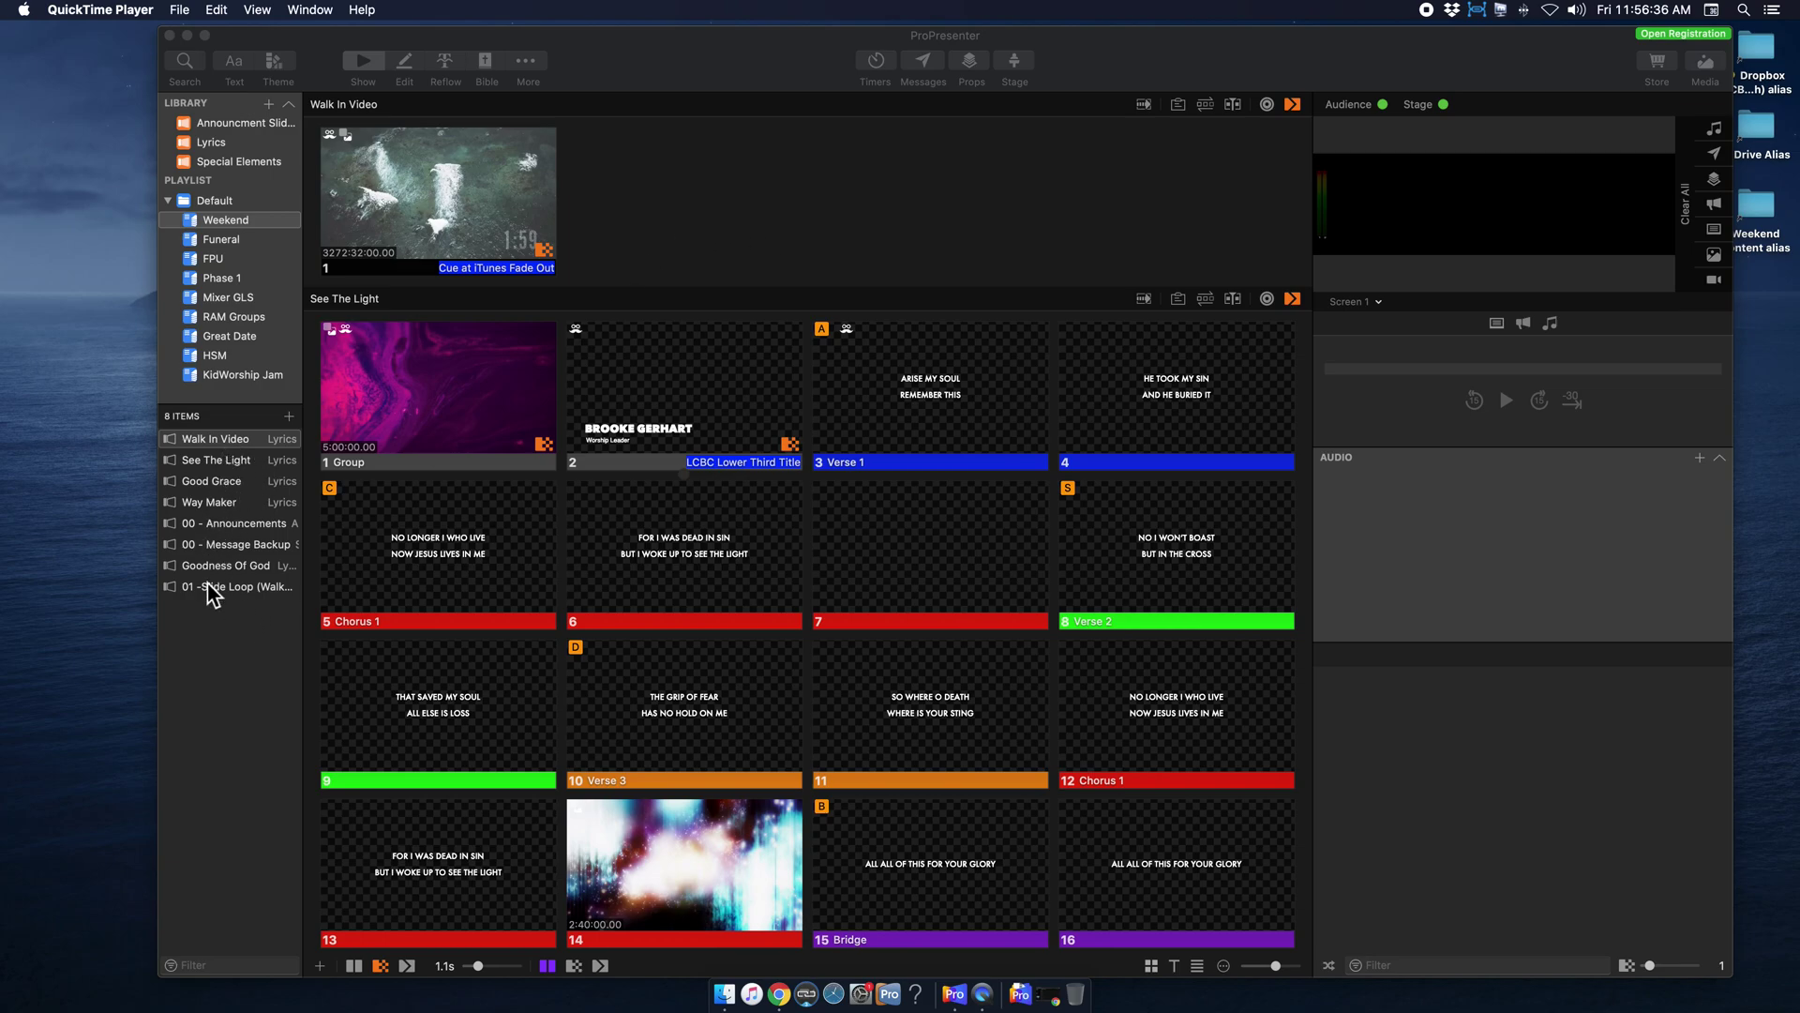
Start a new presentation named 'SlideLoop (Walk In)' stored in the Special Elements library
{"action": "left_click", "coordinate": [270, 105]}
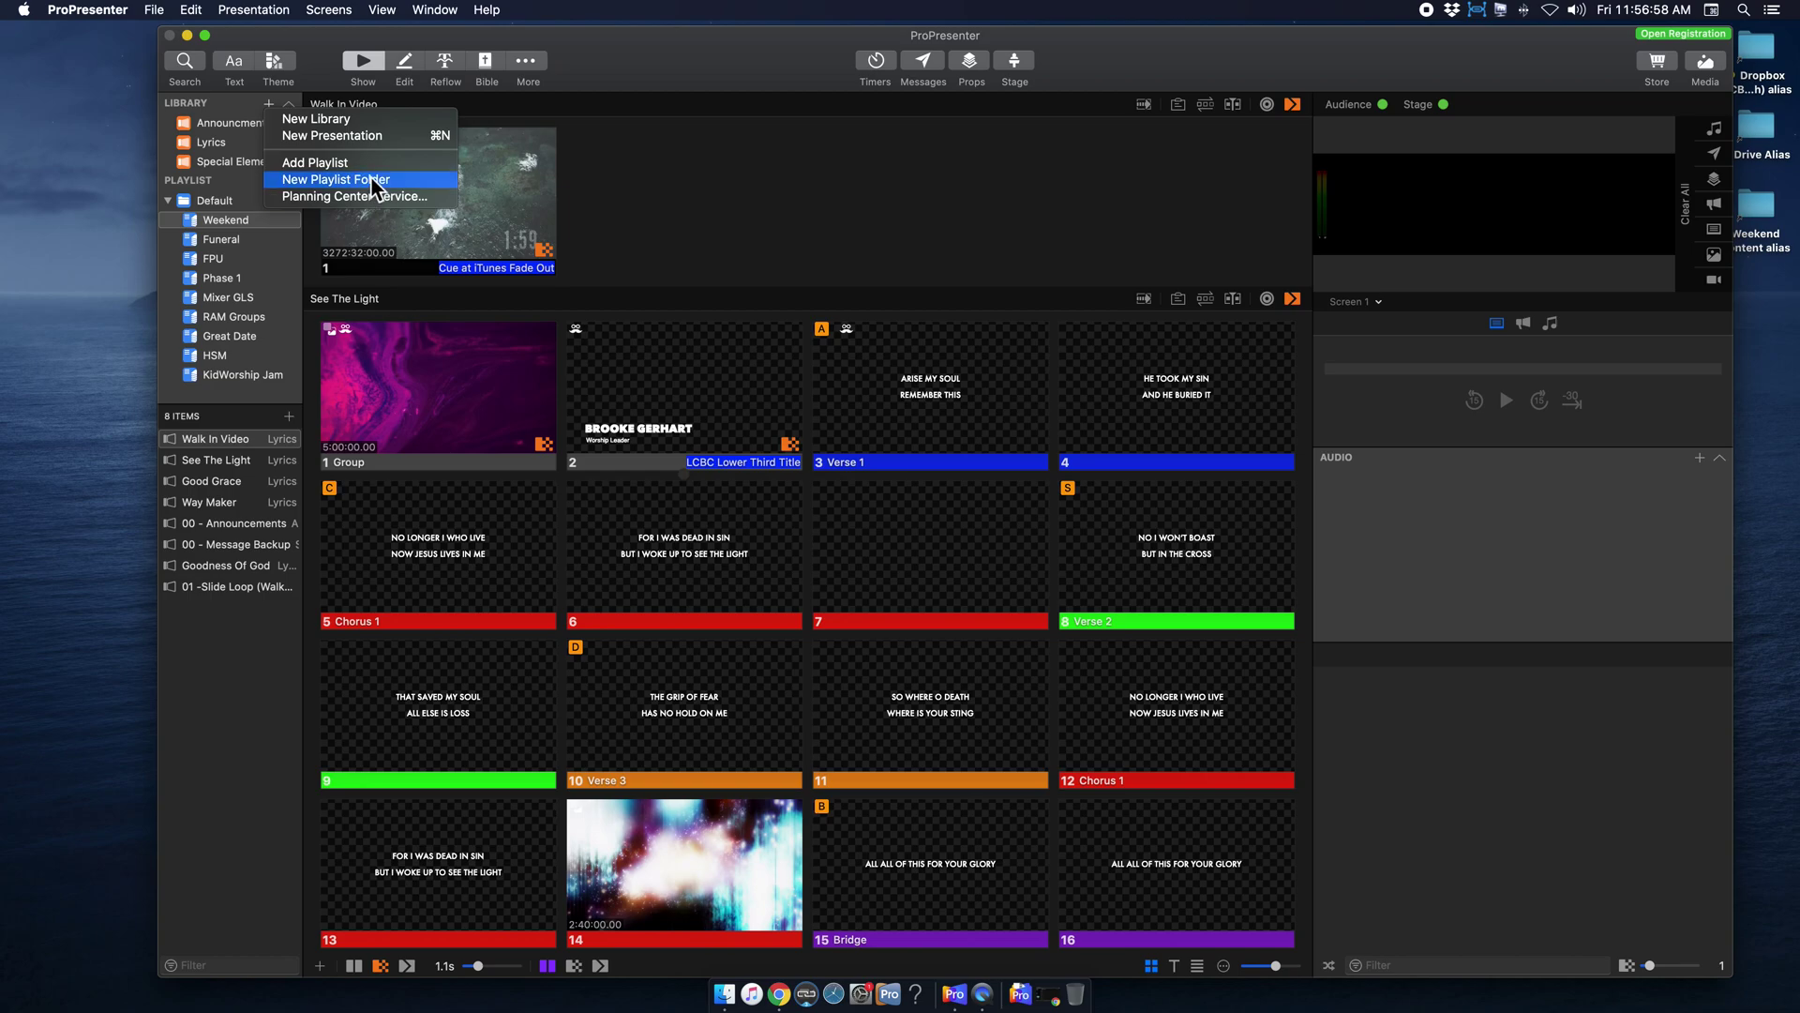
{"action": "left_click", "coordinate": [341, 136]}
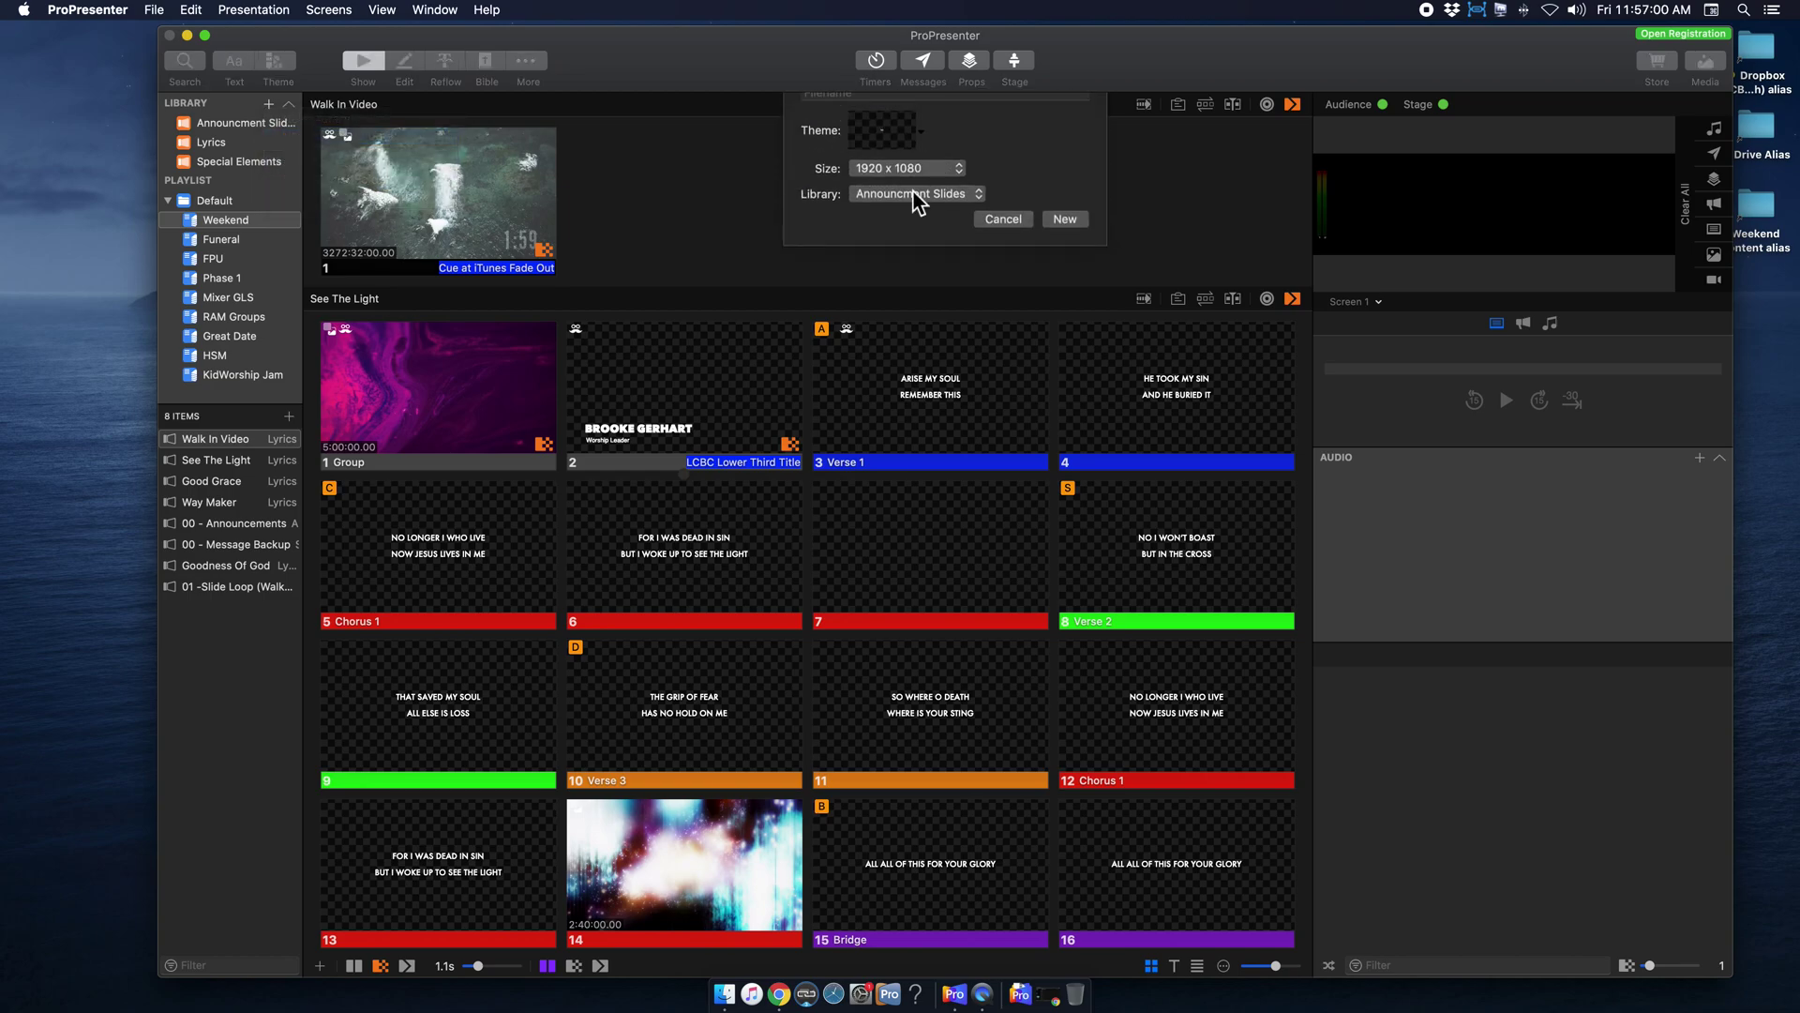
{"action": "left_click", "coordinate": [956, 227]}
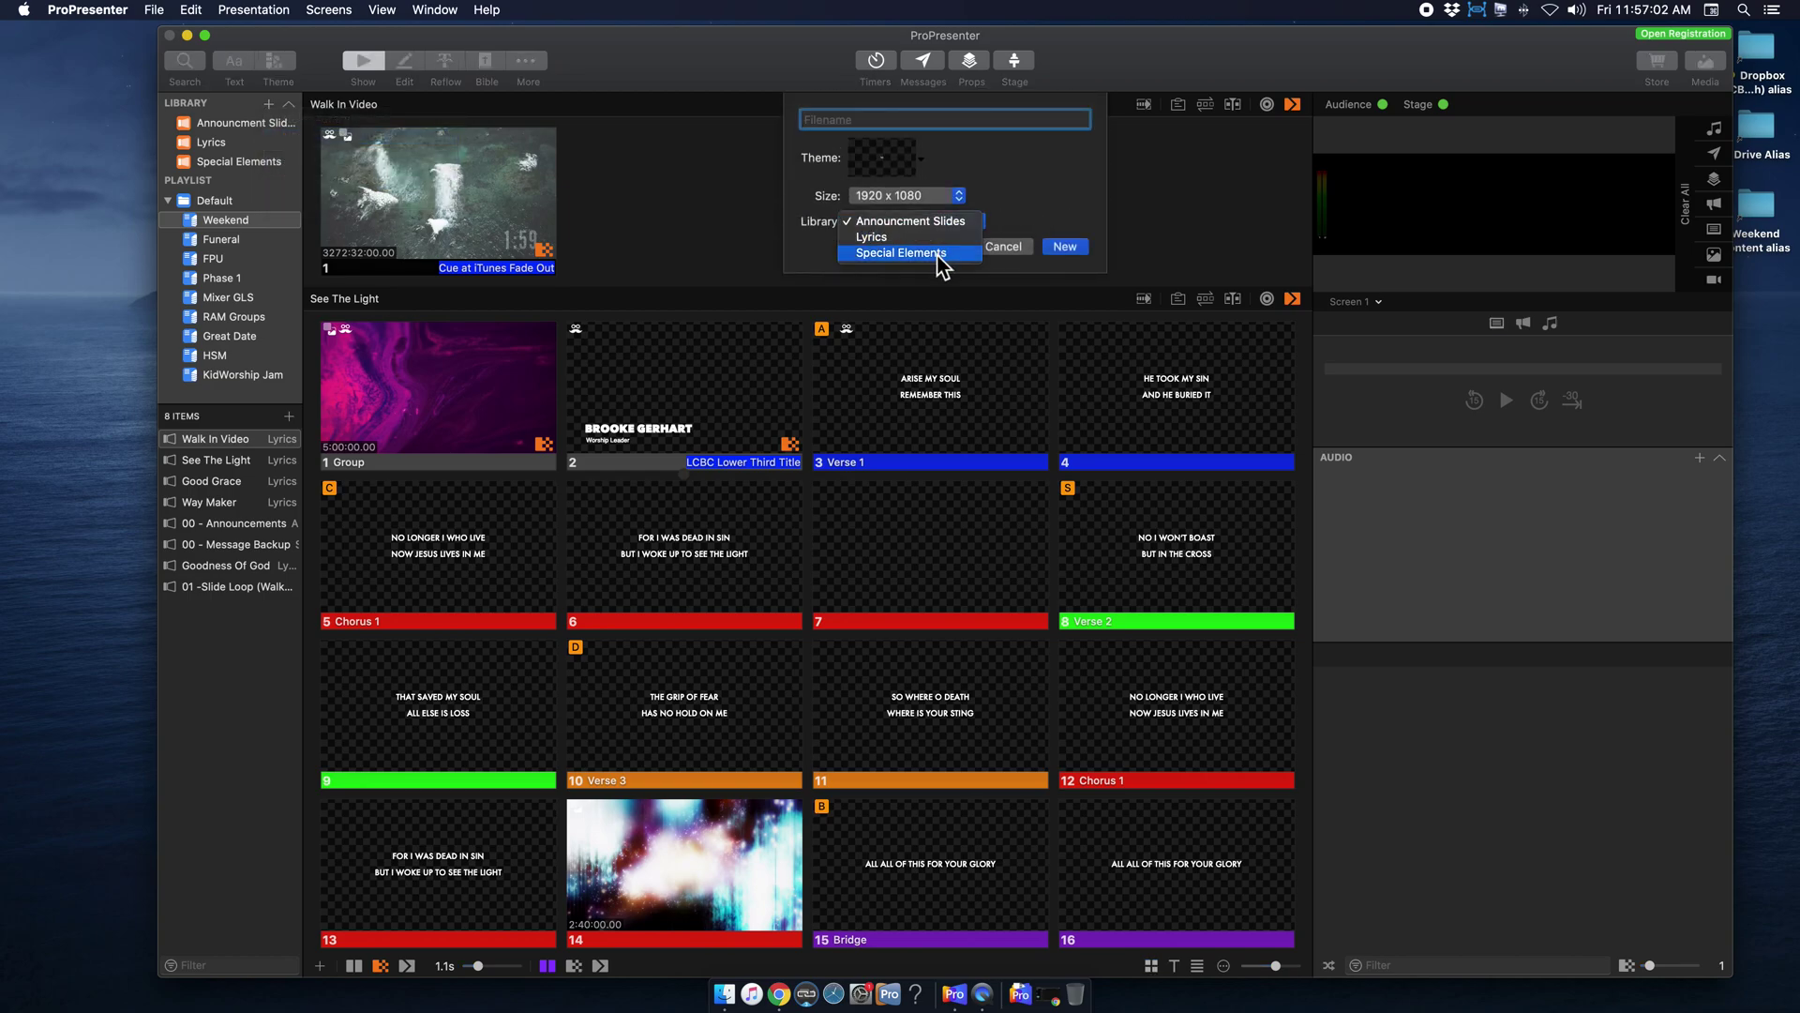
{"action": "left_click", "coordinate": [945, 253]}
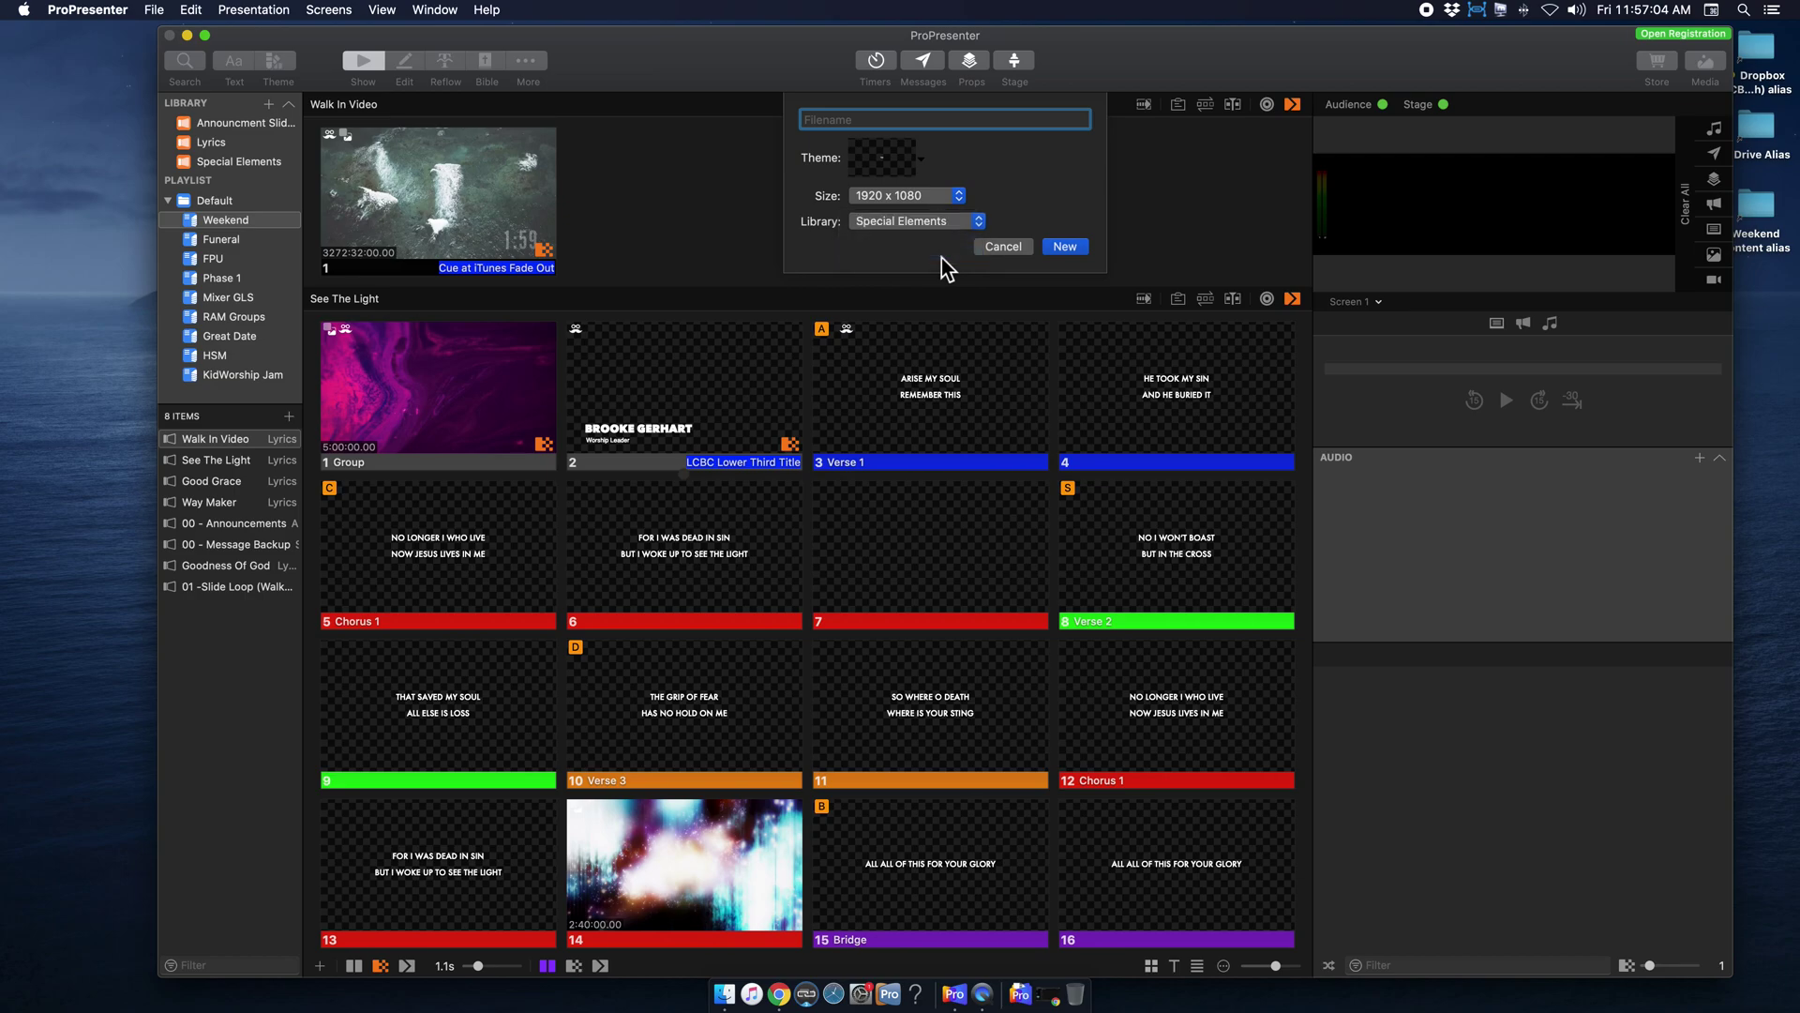
{"action": "type", "text": "SlideLoop (Walk In"}
Create the SlideLoop (Walk In) presentation and delete its blank placeholder slide
{"action": "left_click", "coordinate": [1067, 247]}
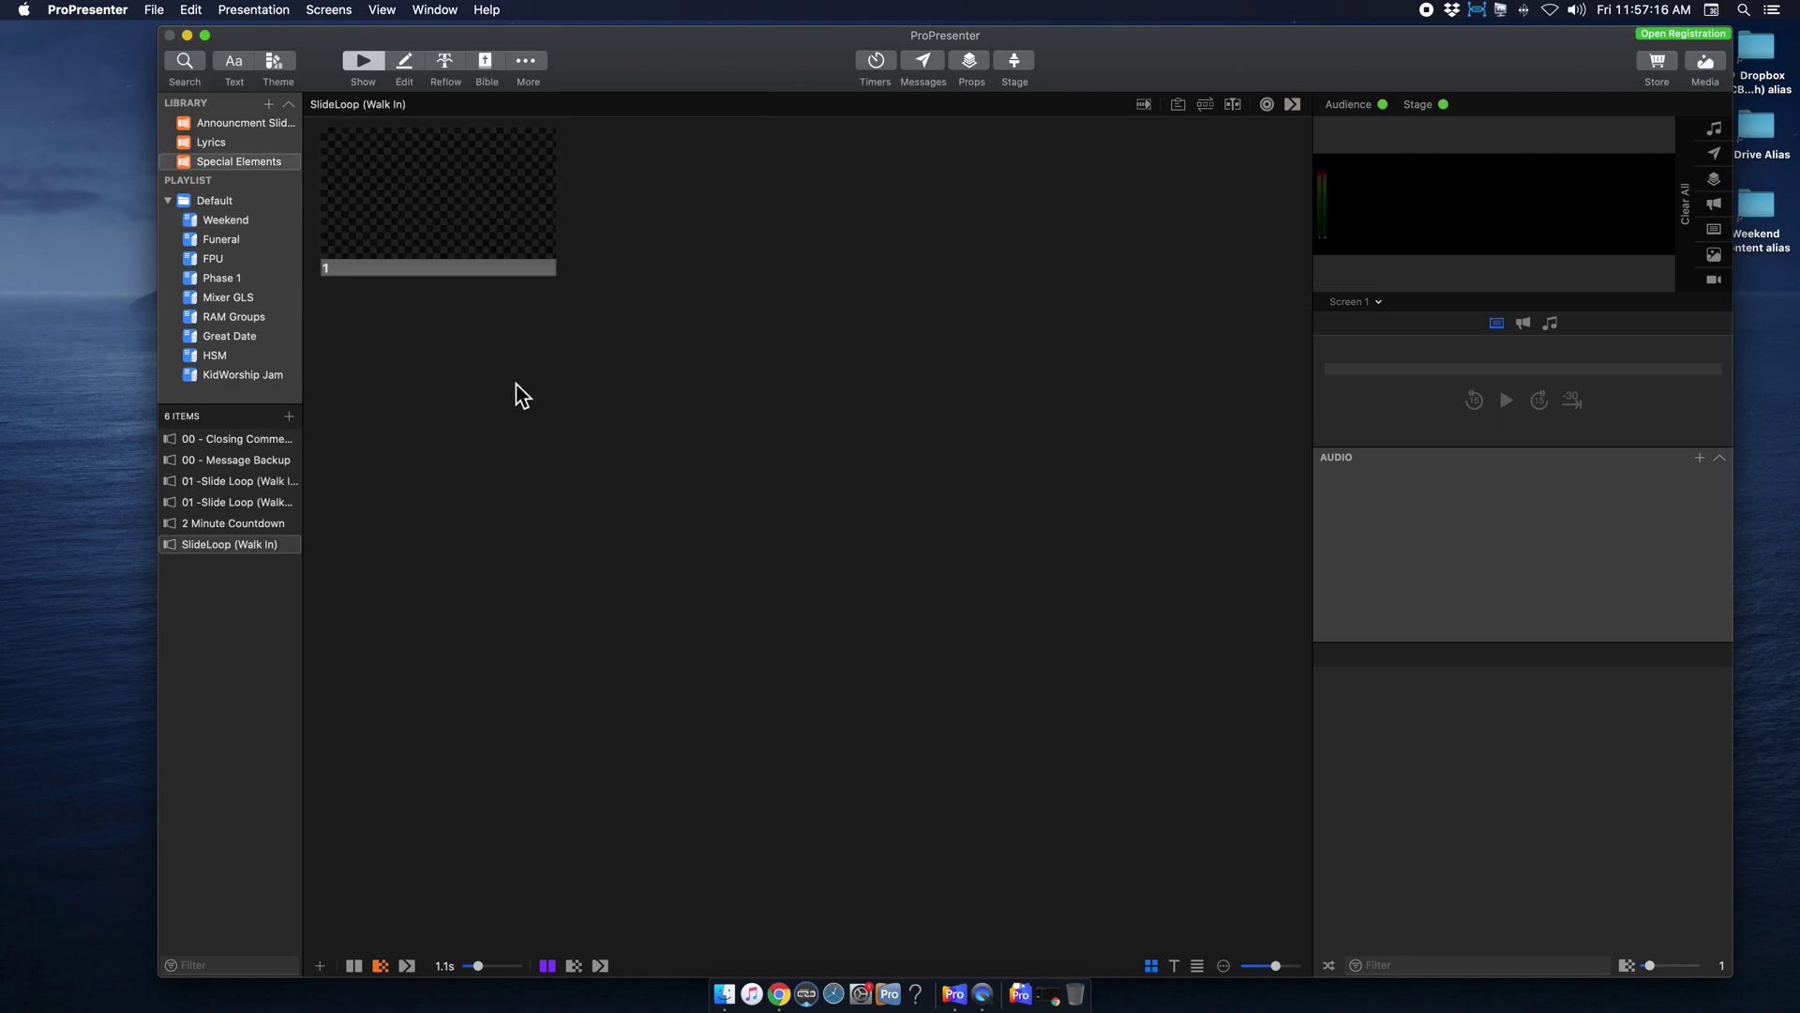
{"action": "right_click", "coordinate": [418, 230]}
{"action": "left_click", "coordinate": [458, 561]}
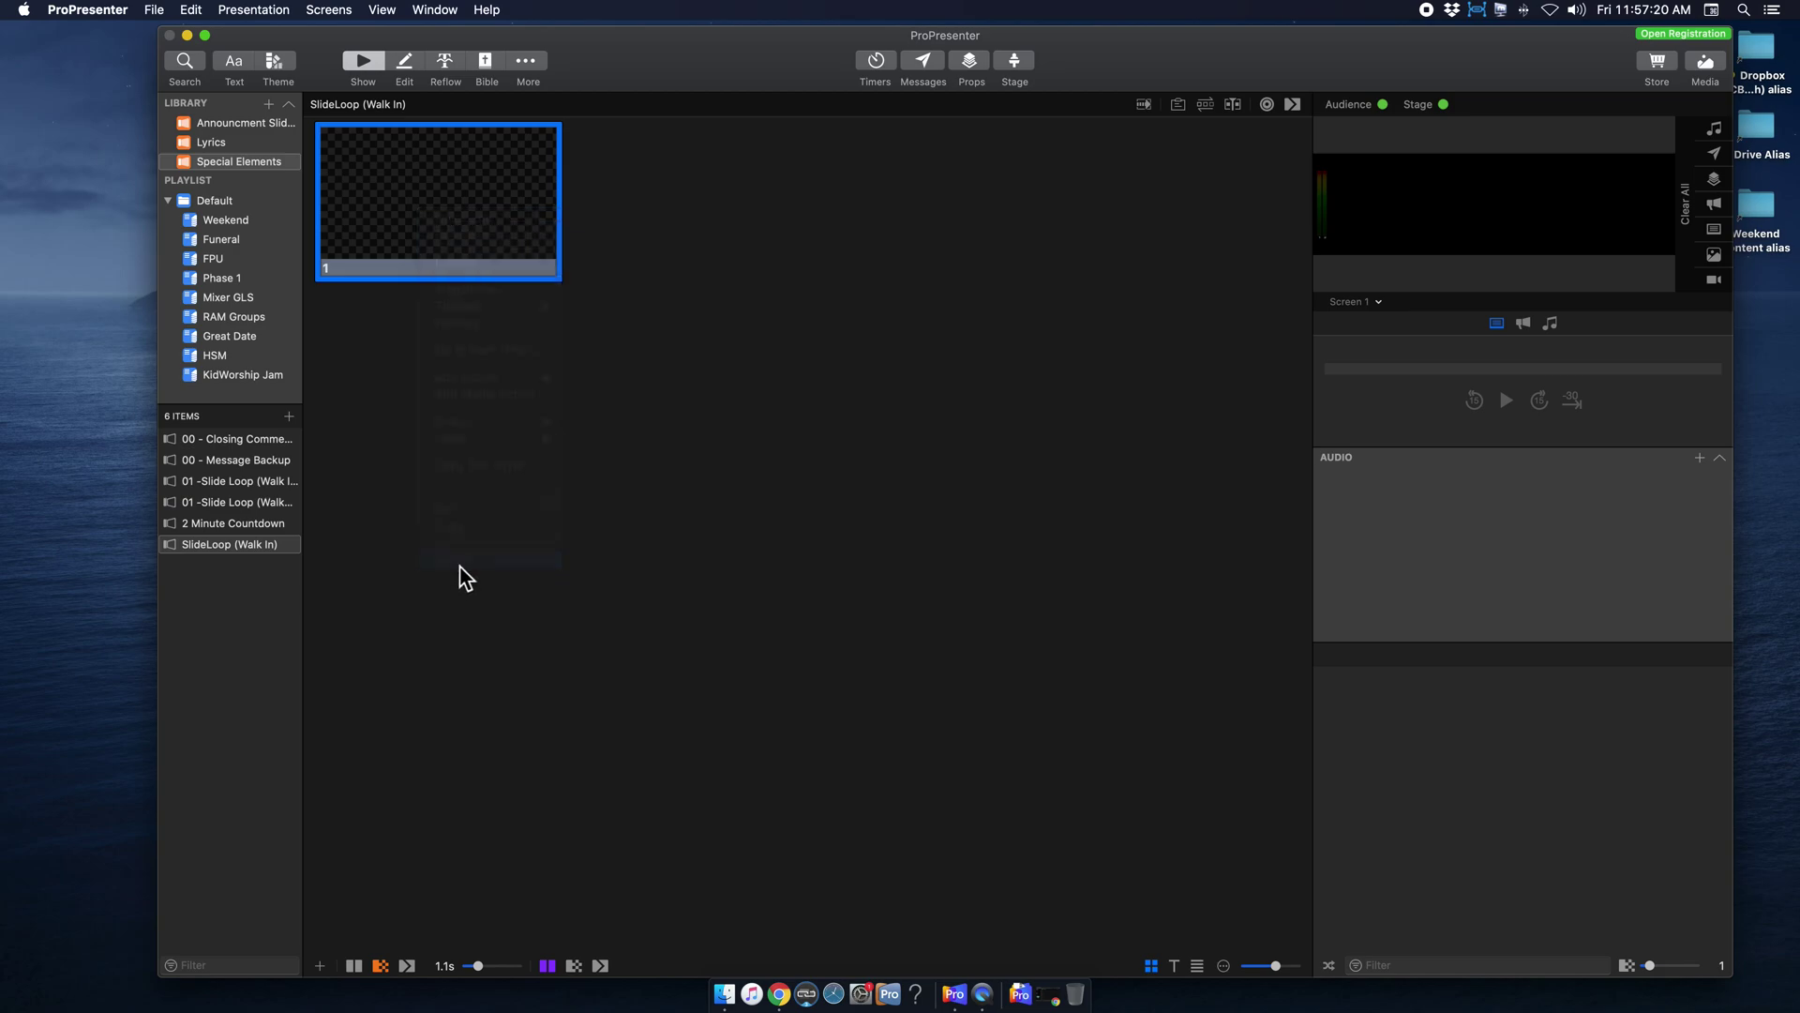
Add SlideLoop (Walk In) to the Weekend playlist and move it to the top, ahead of Walk In Video
{"action": "left_click", "coordinate": [236, 147]}
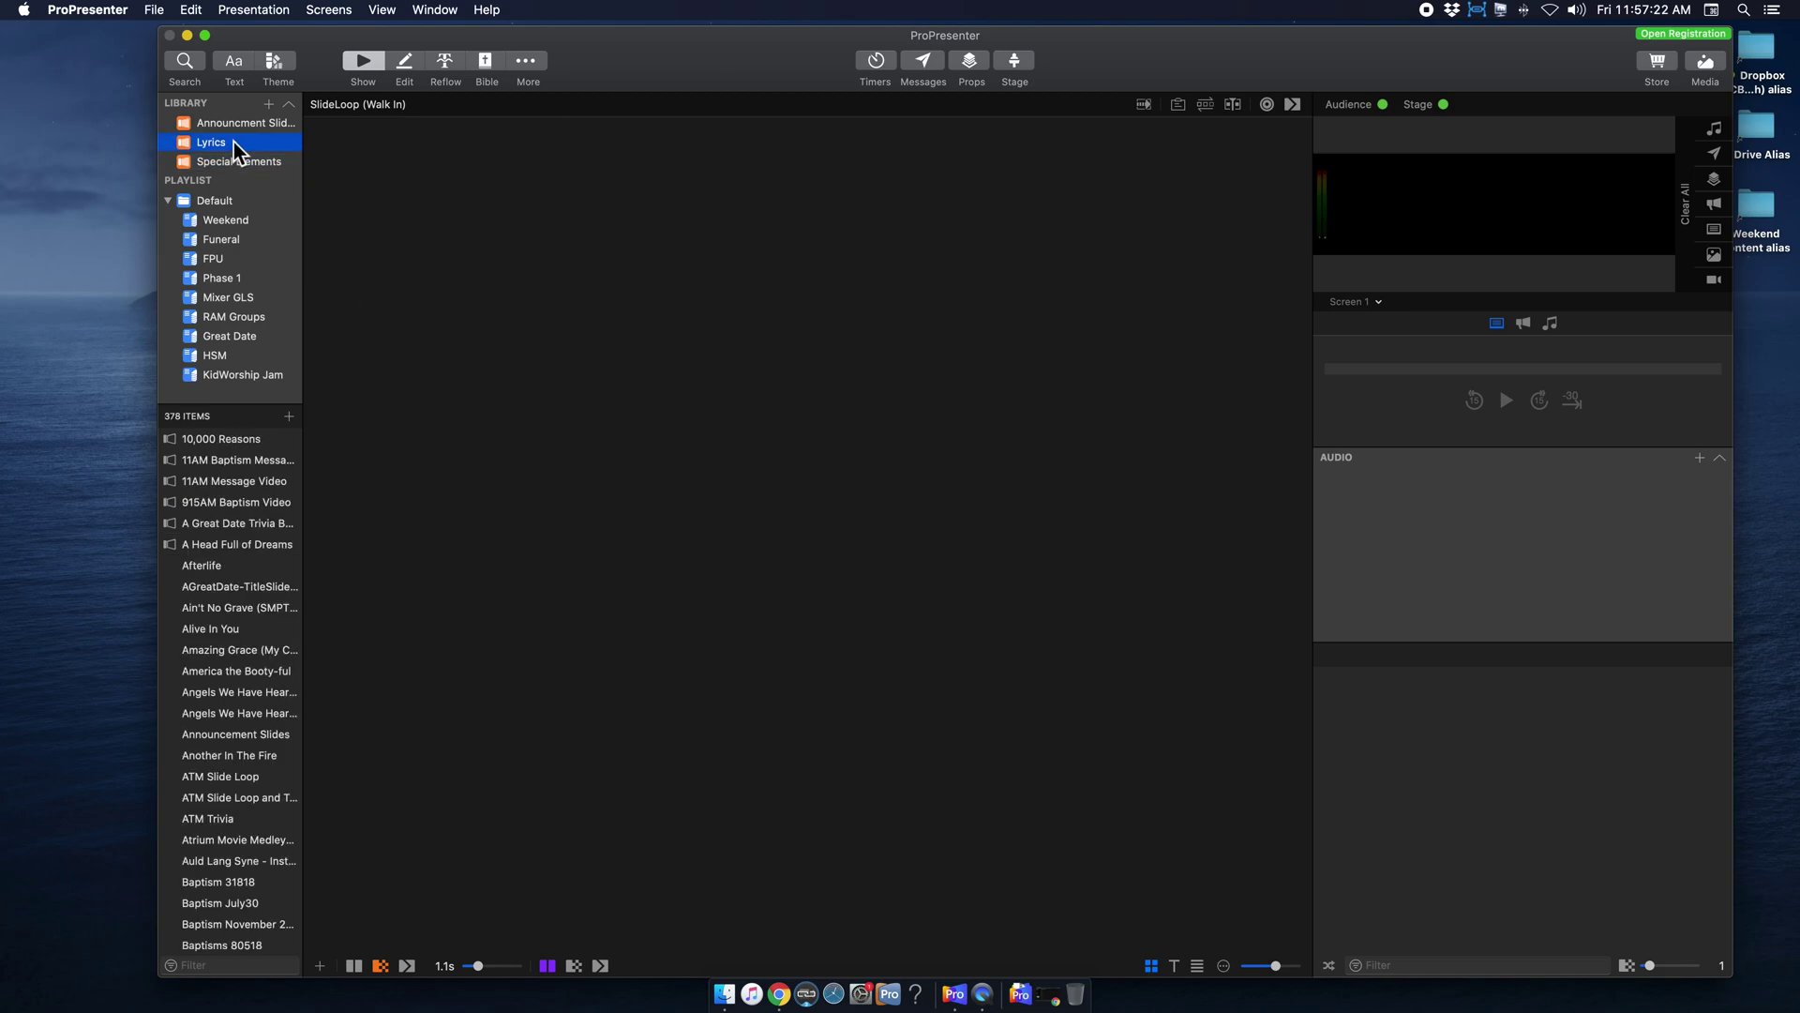
{"action": "left_click", "coordinate": [244, 156]}
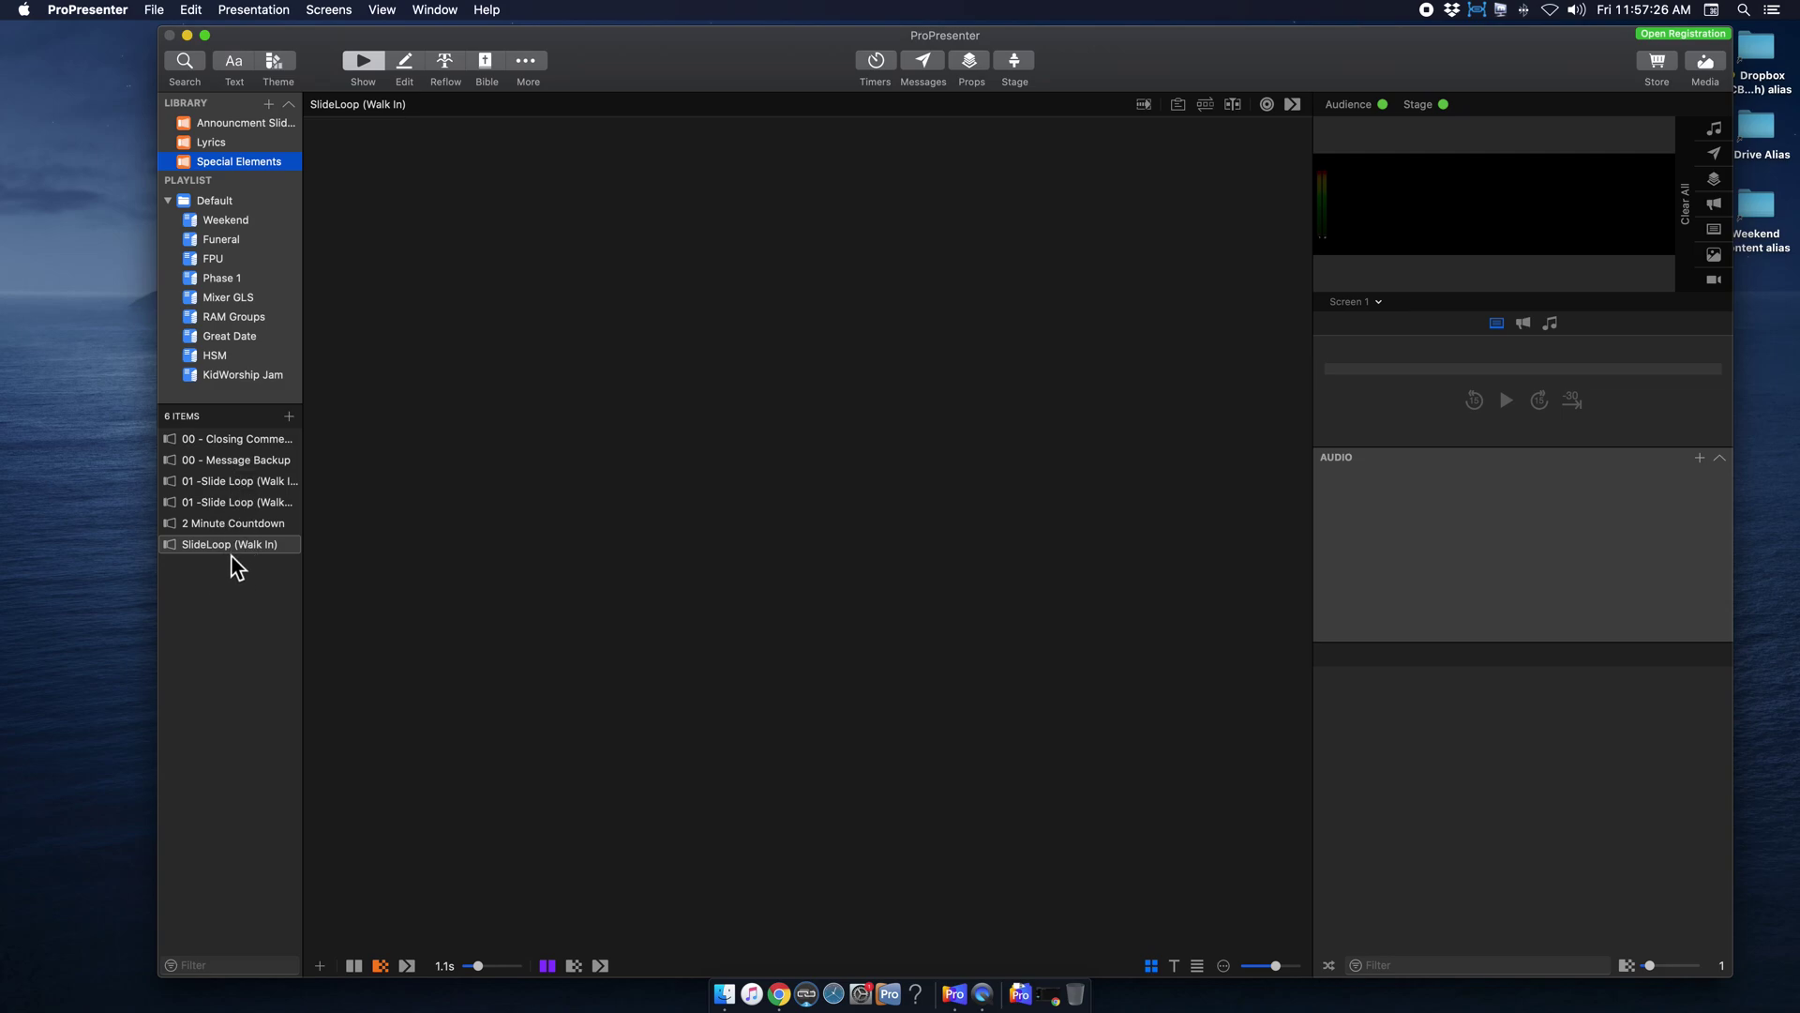
{"action": "left_click_drag", "start_coordinate": [246, 555], "coordinate": [233, 223]}
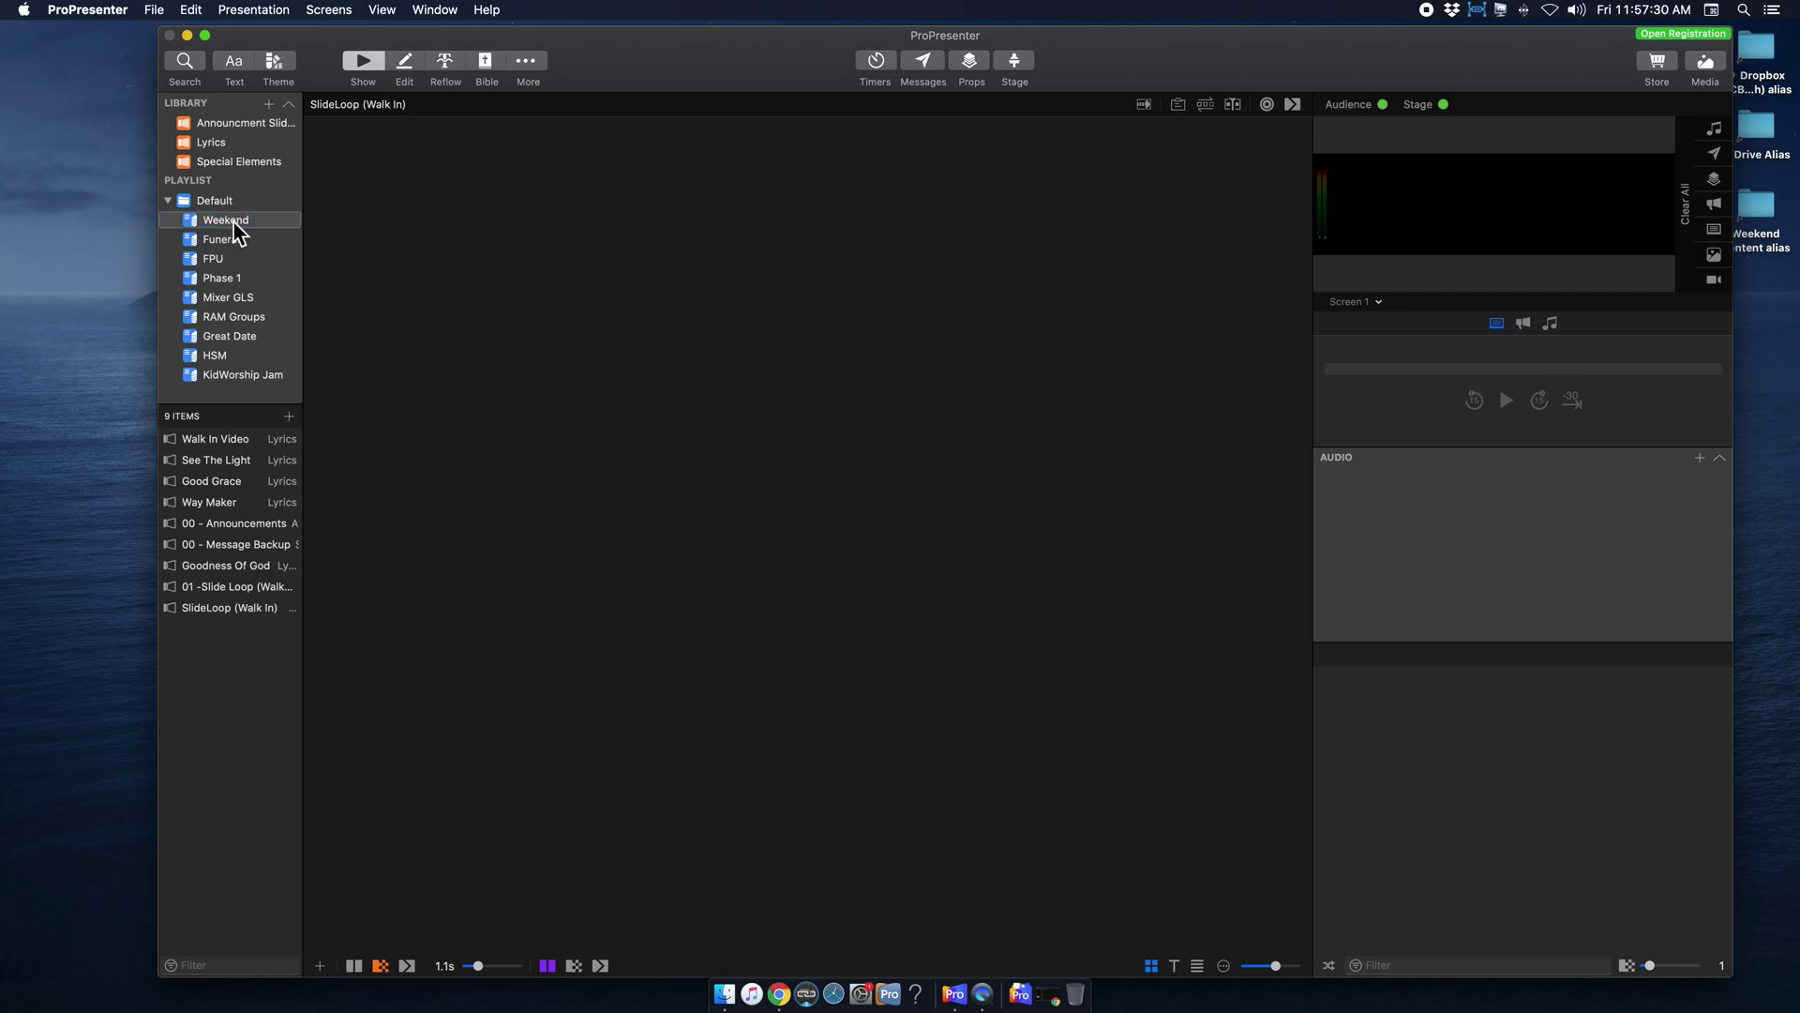
{"action": "left_click", "coordinate": [238, 615]}
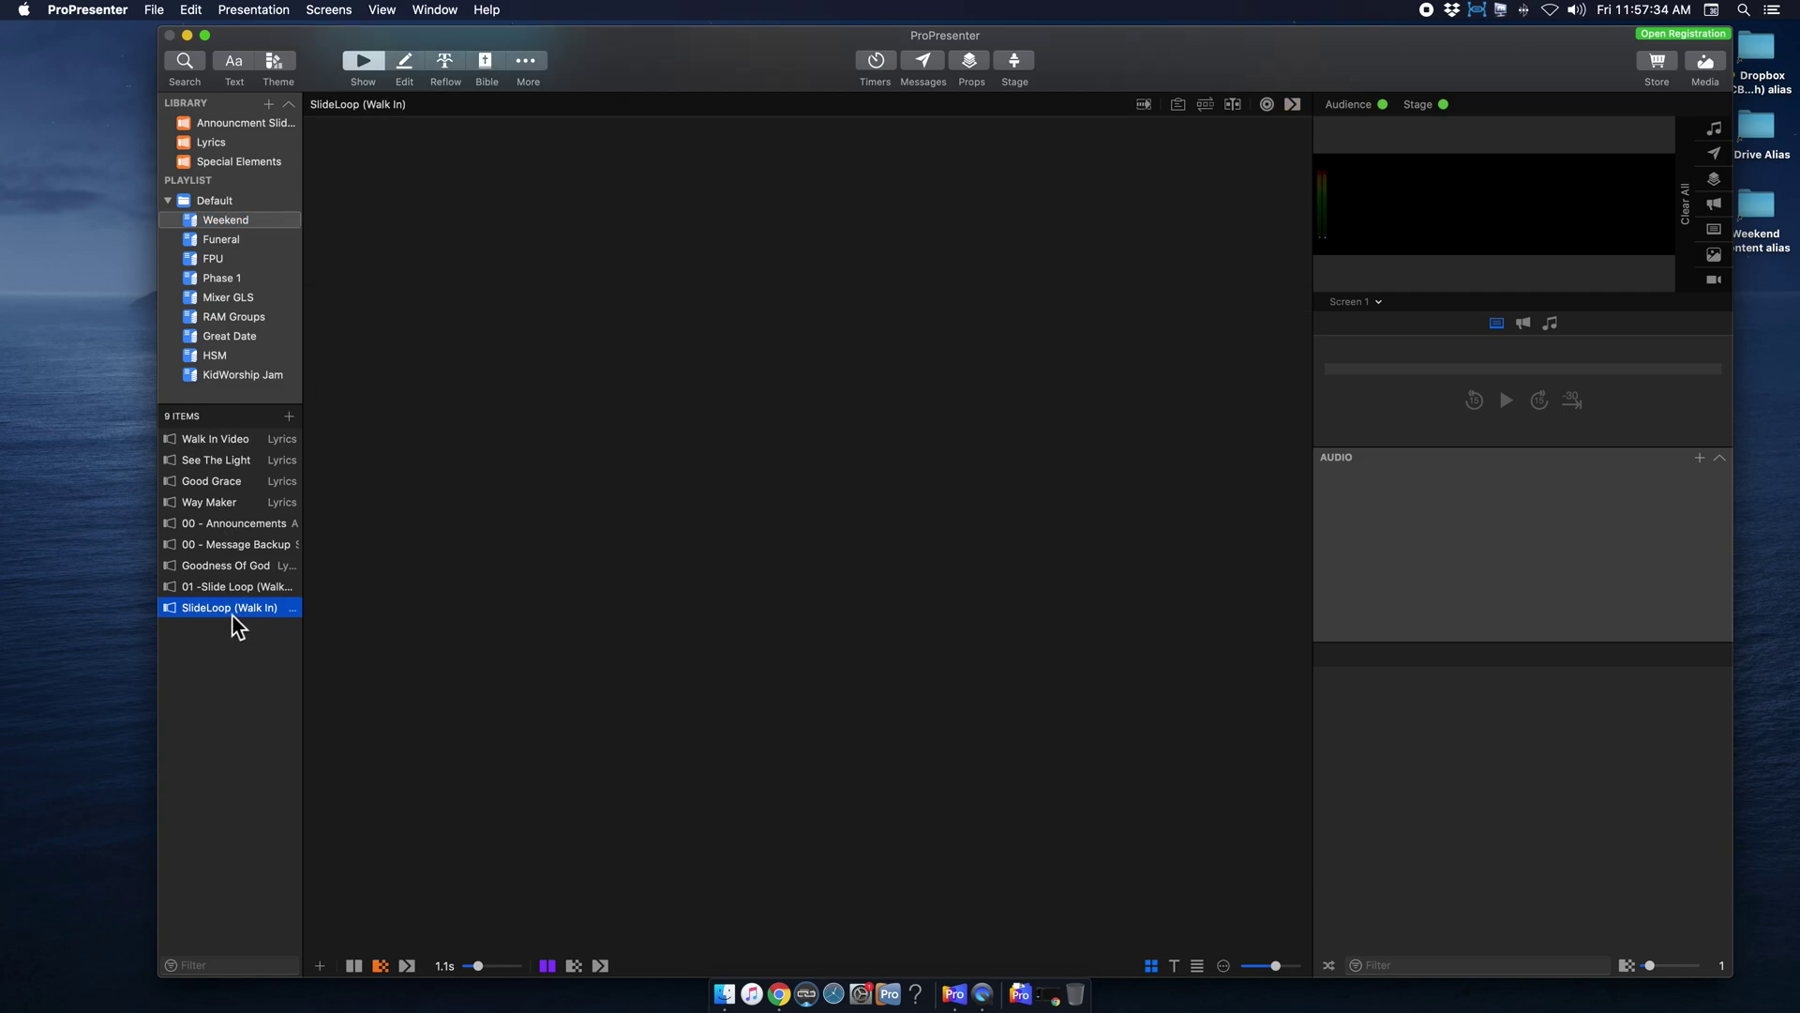
{"action": "left_click_drag", "start_coordinate": [235, 619], "coordinate": [233, 435]}
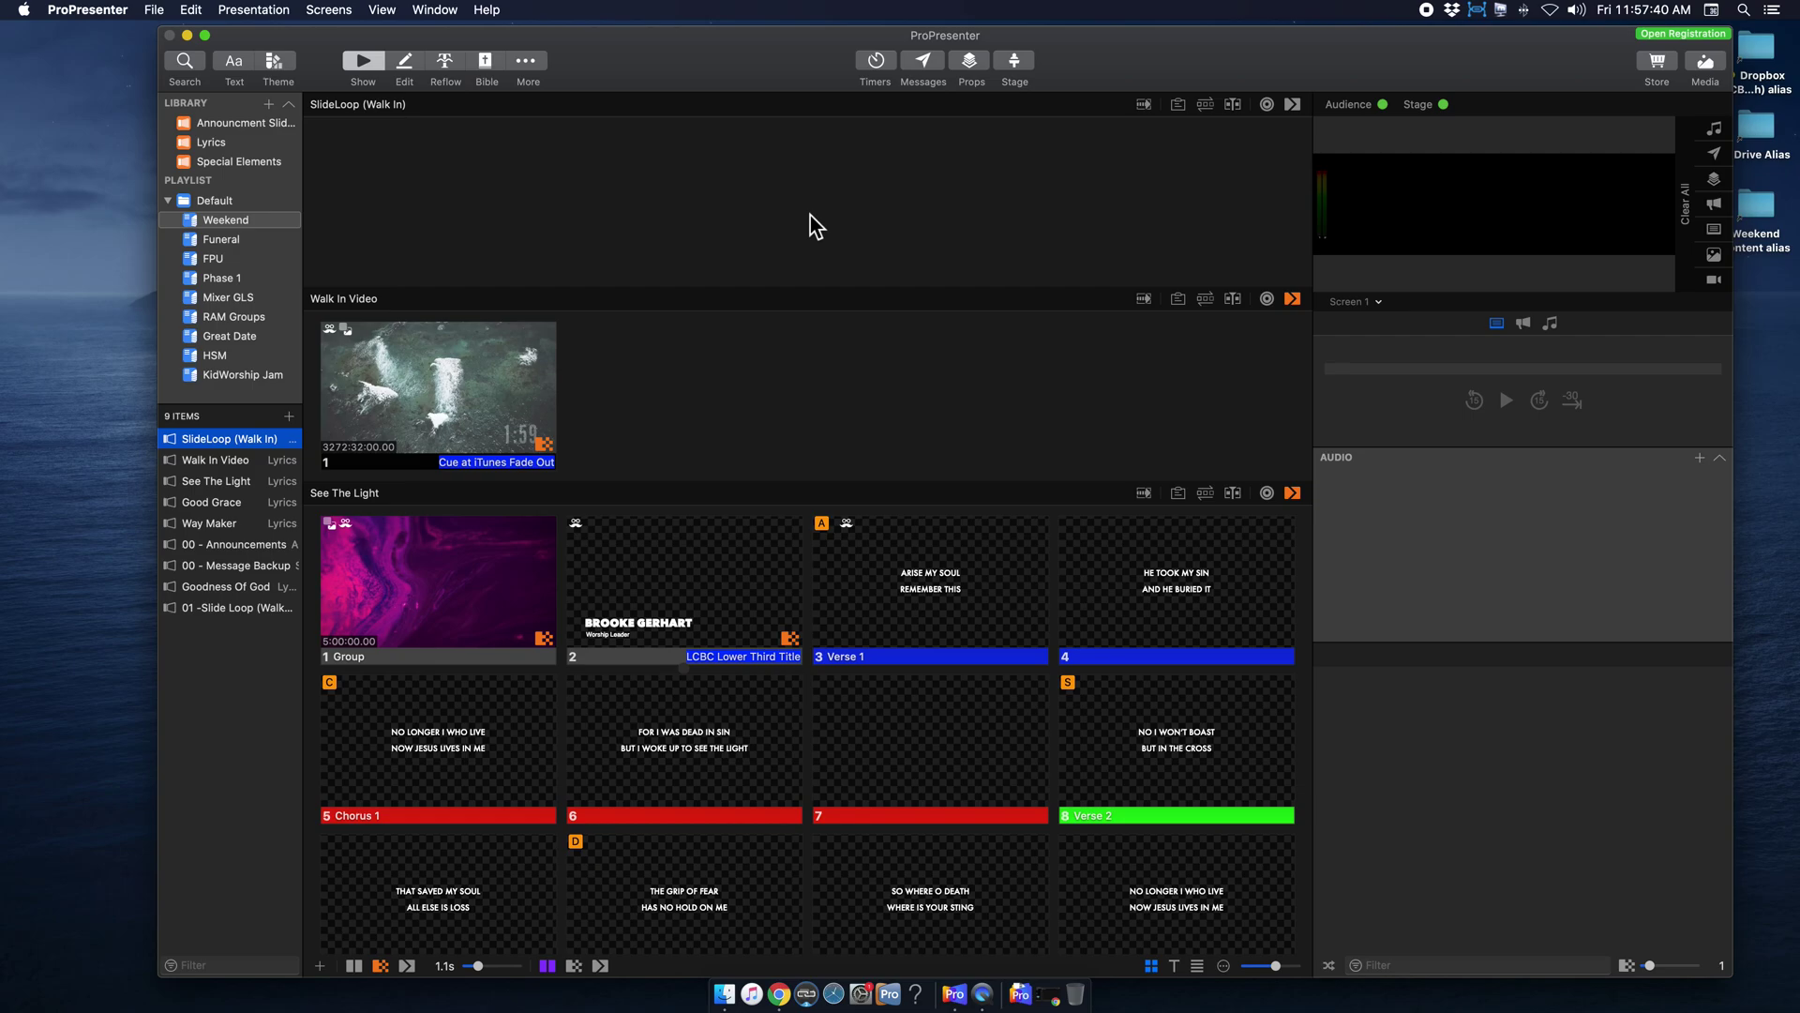
{"action": "left_click", "coordinate": [769, 200]}
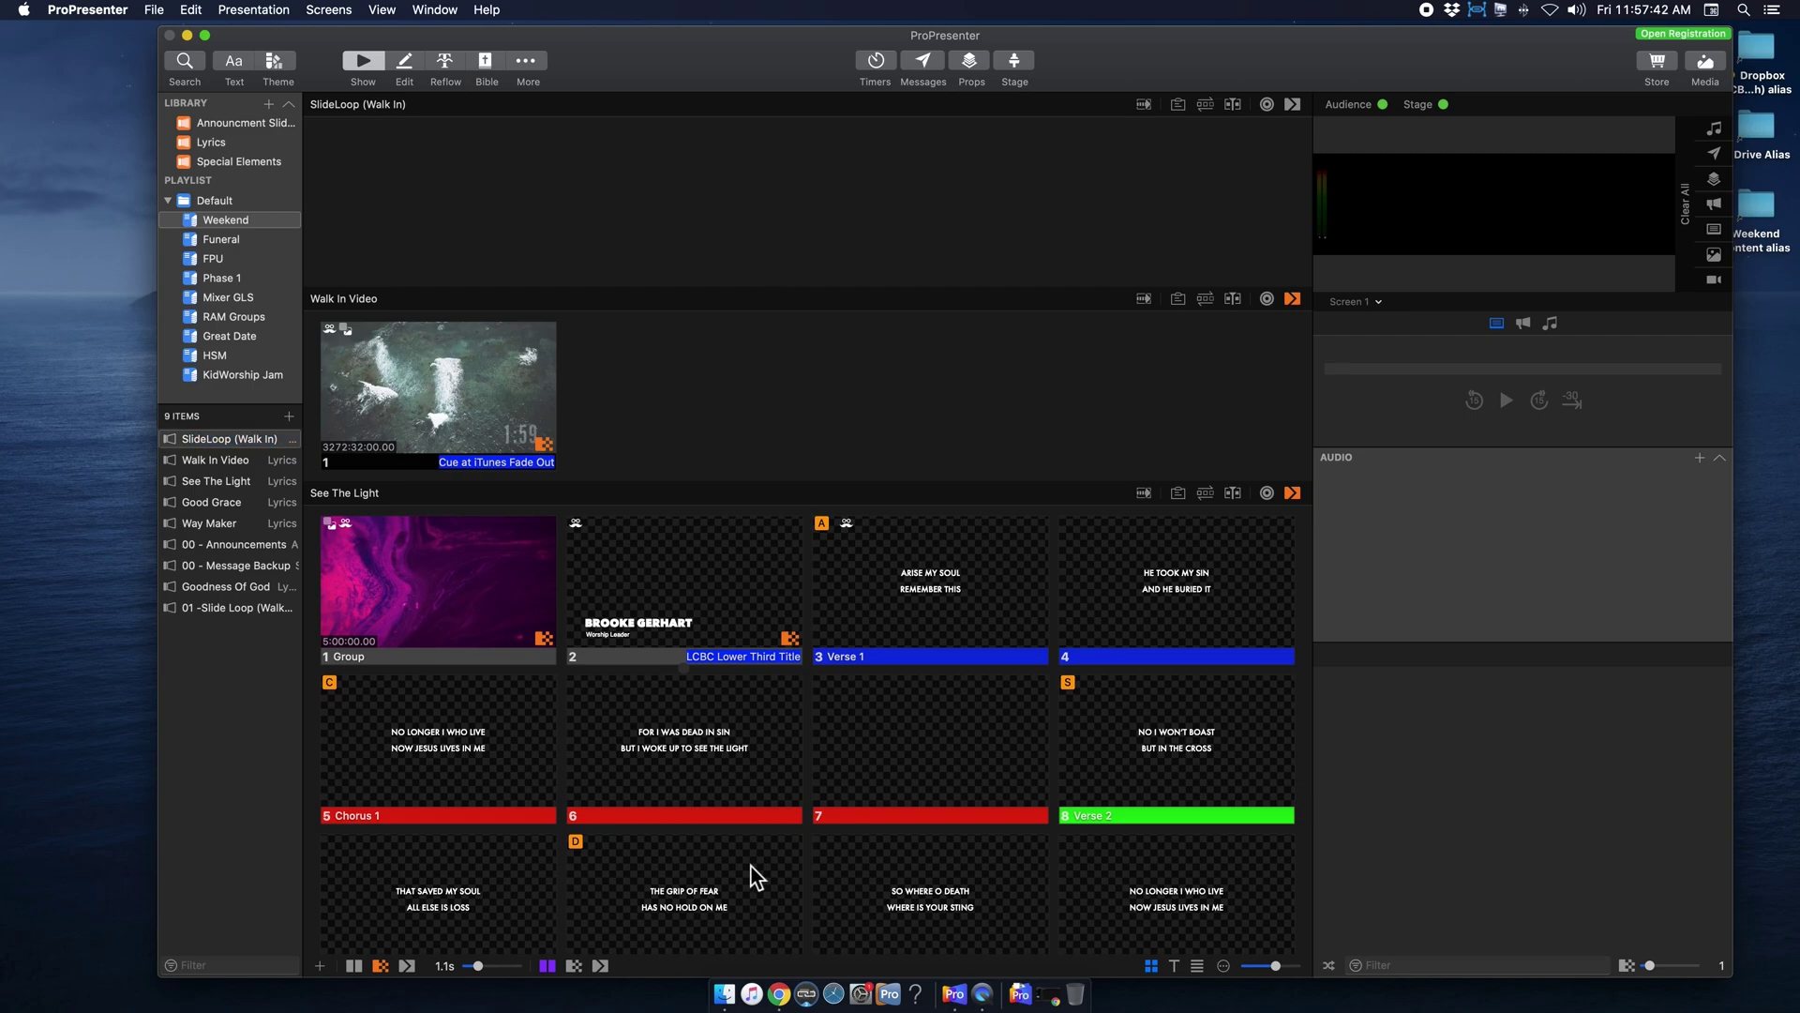
Drag the ten Universal Slide Loop videos, Welcome through NewSeries_March, from Finder into SlideLoop (Walk In)
{"action": "left_click", "coordinate": [725, 994]}
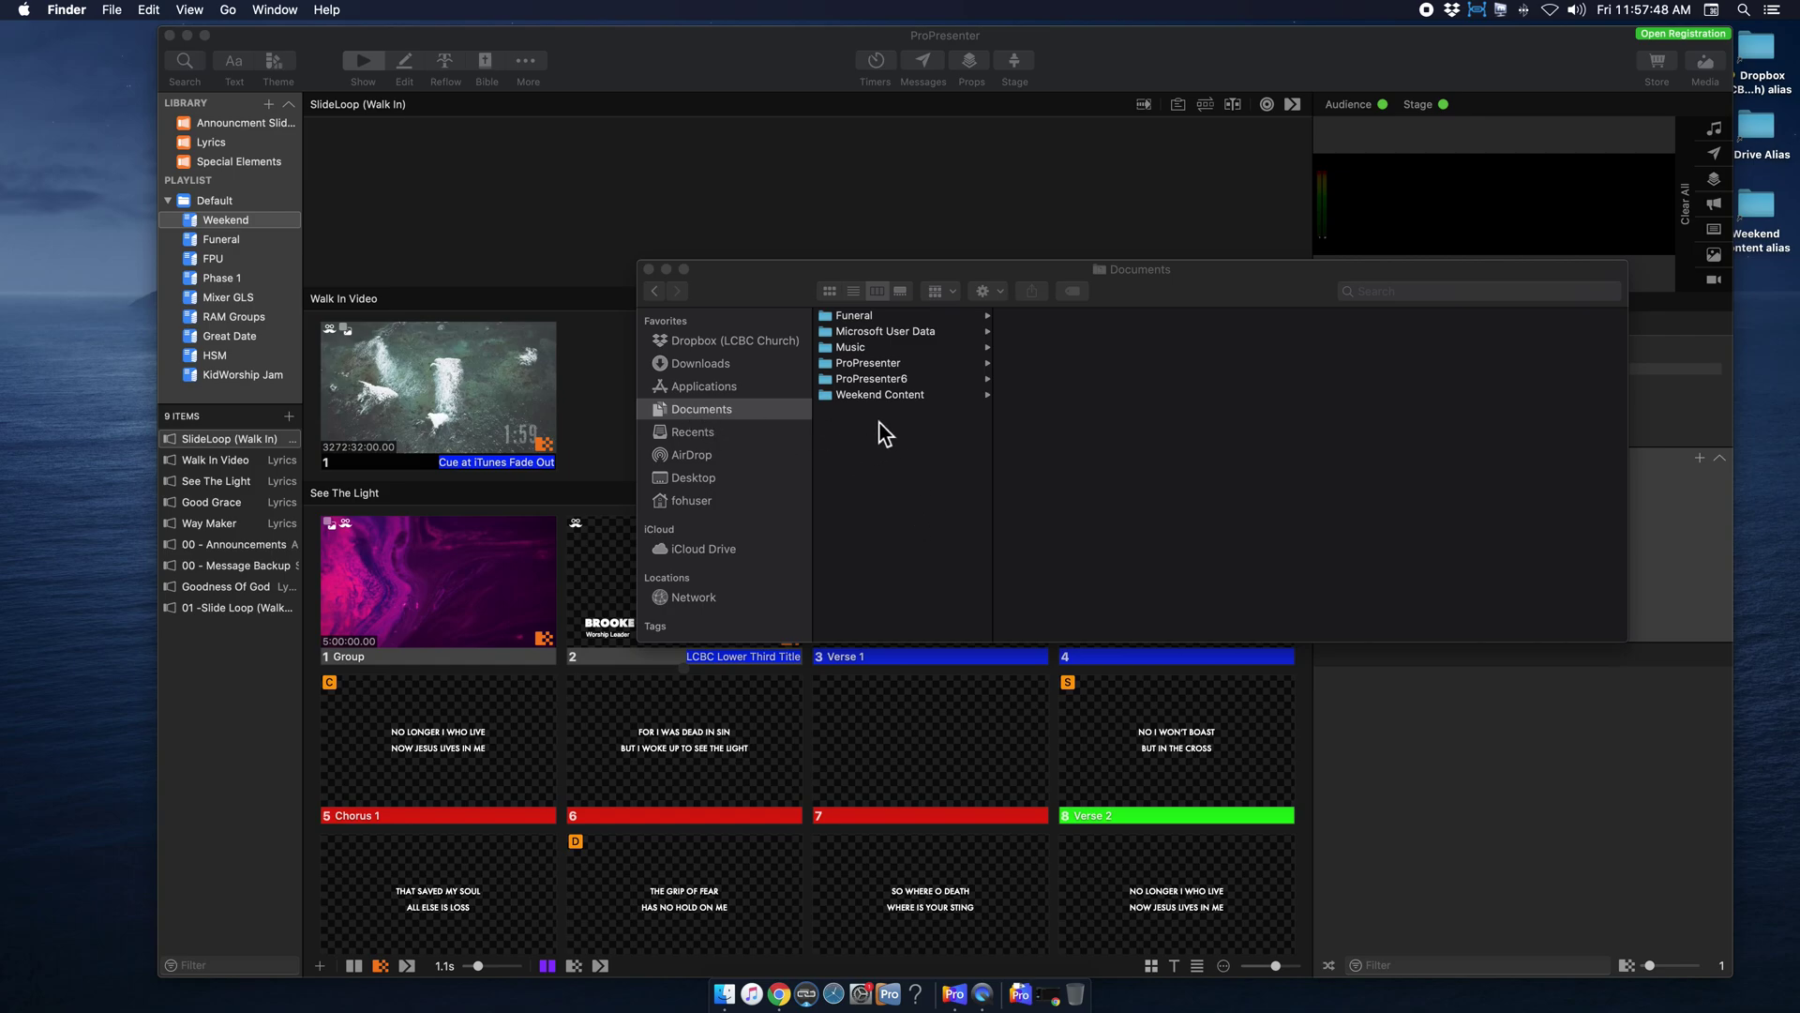
{"action": "left_click", "coordinate": [897, 403]}
{"action": "left_click", "coordinate": [926, 397]}
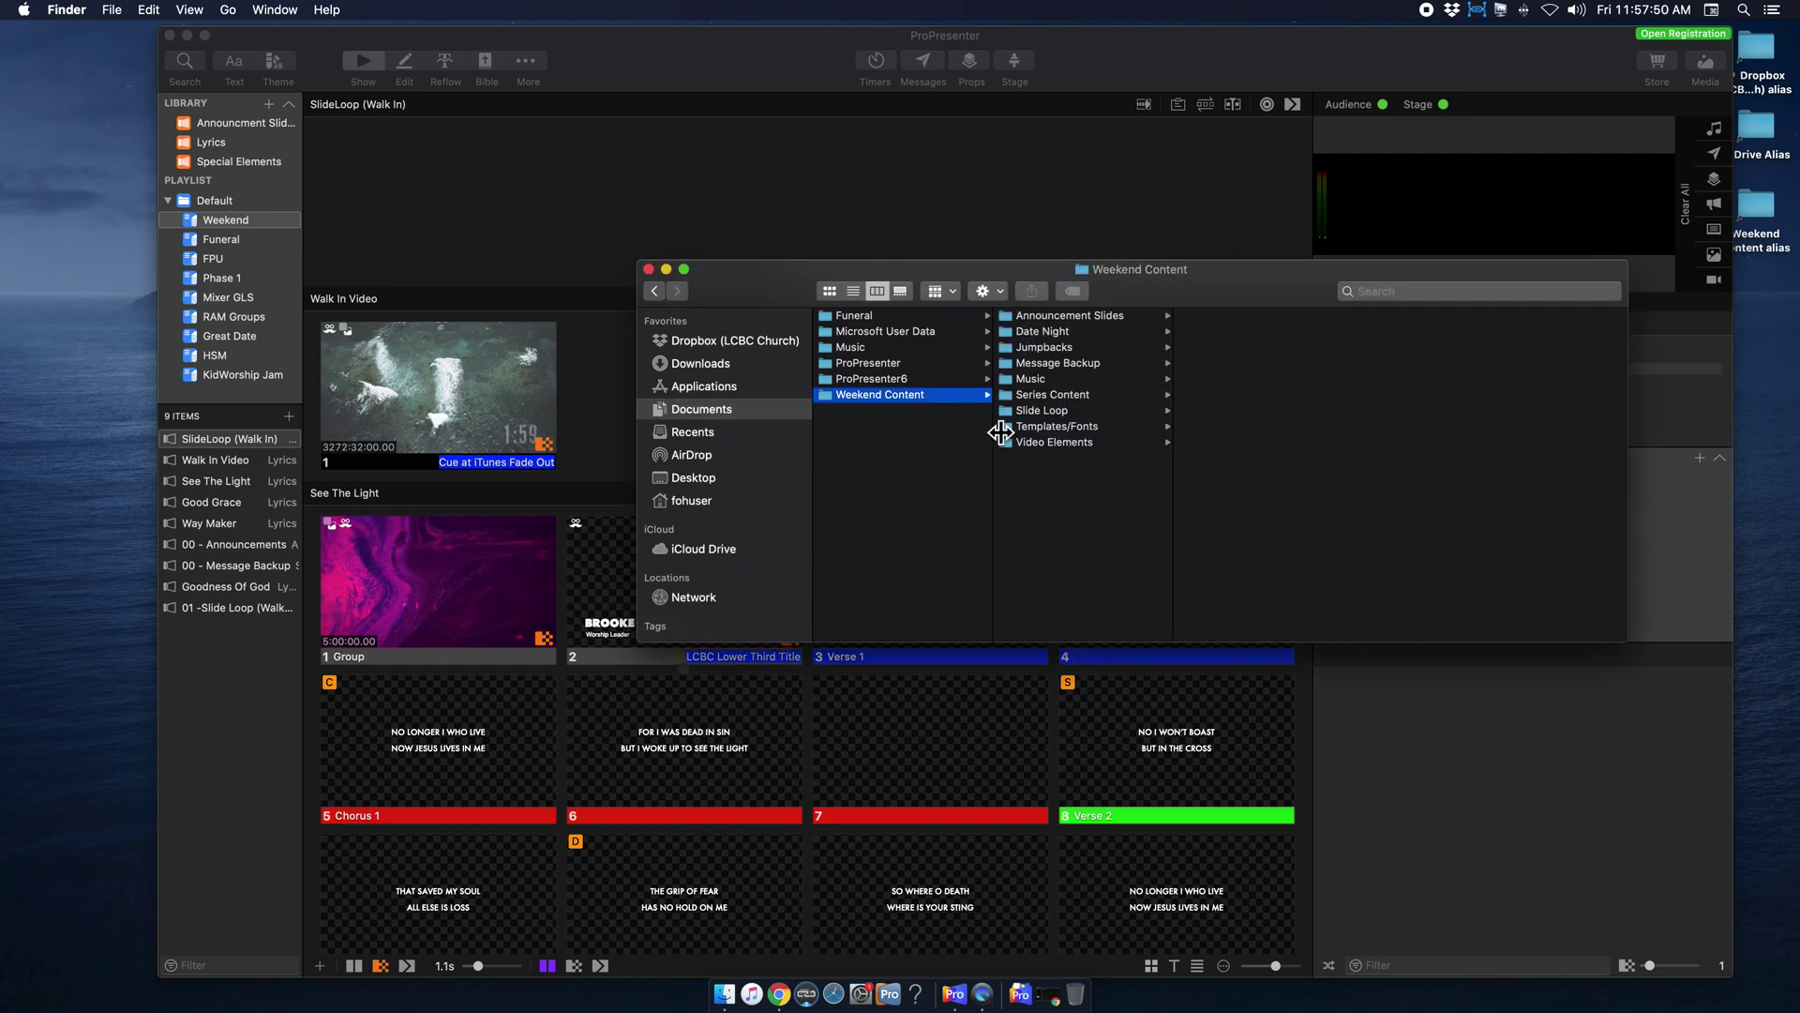
{"action": "left_click", "coordinate": [1079, 411]}
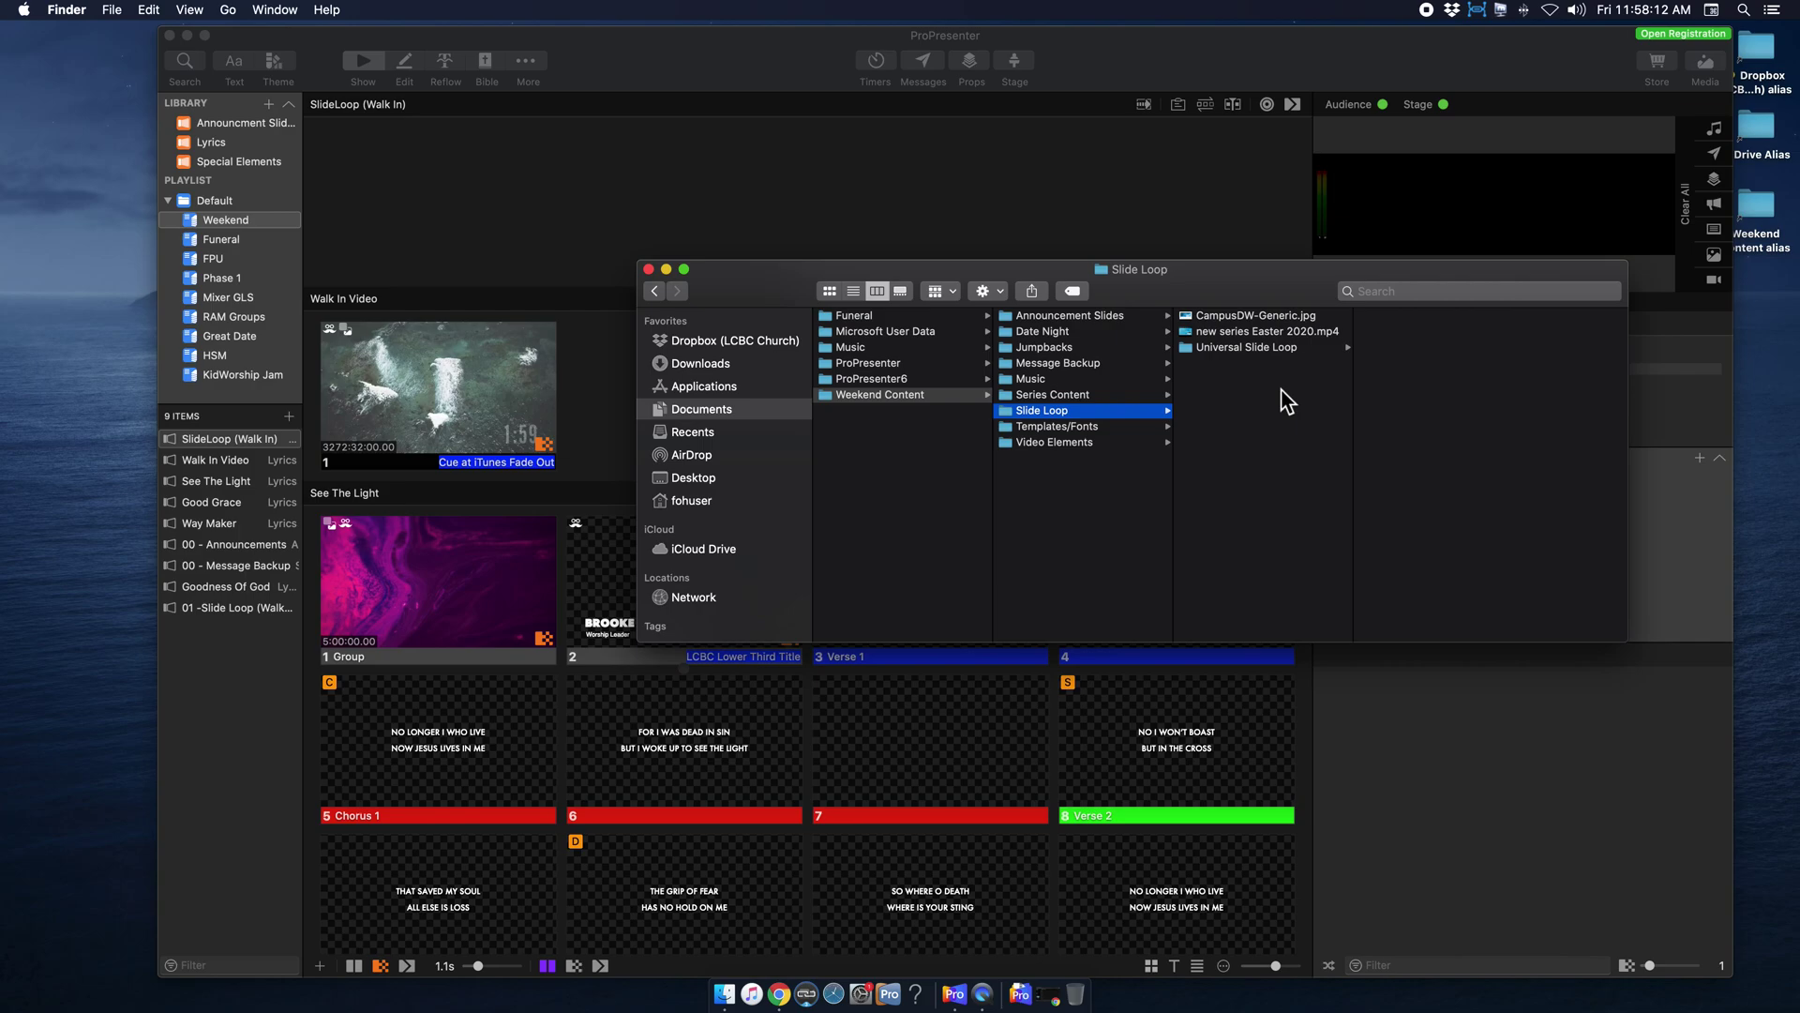
{"action": "left_click", "coordinate": [1288, 348]}
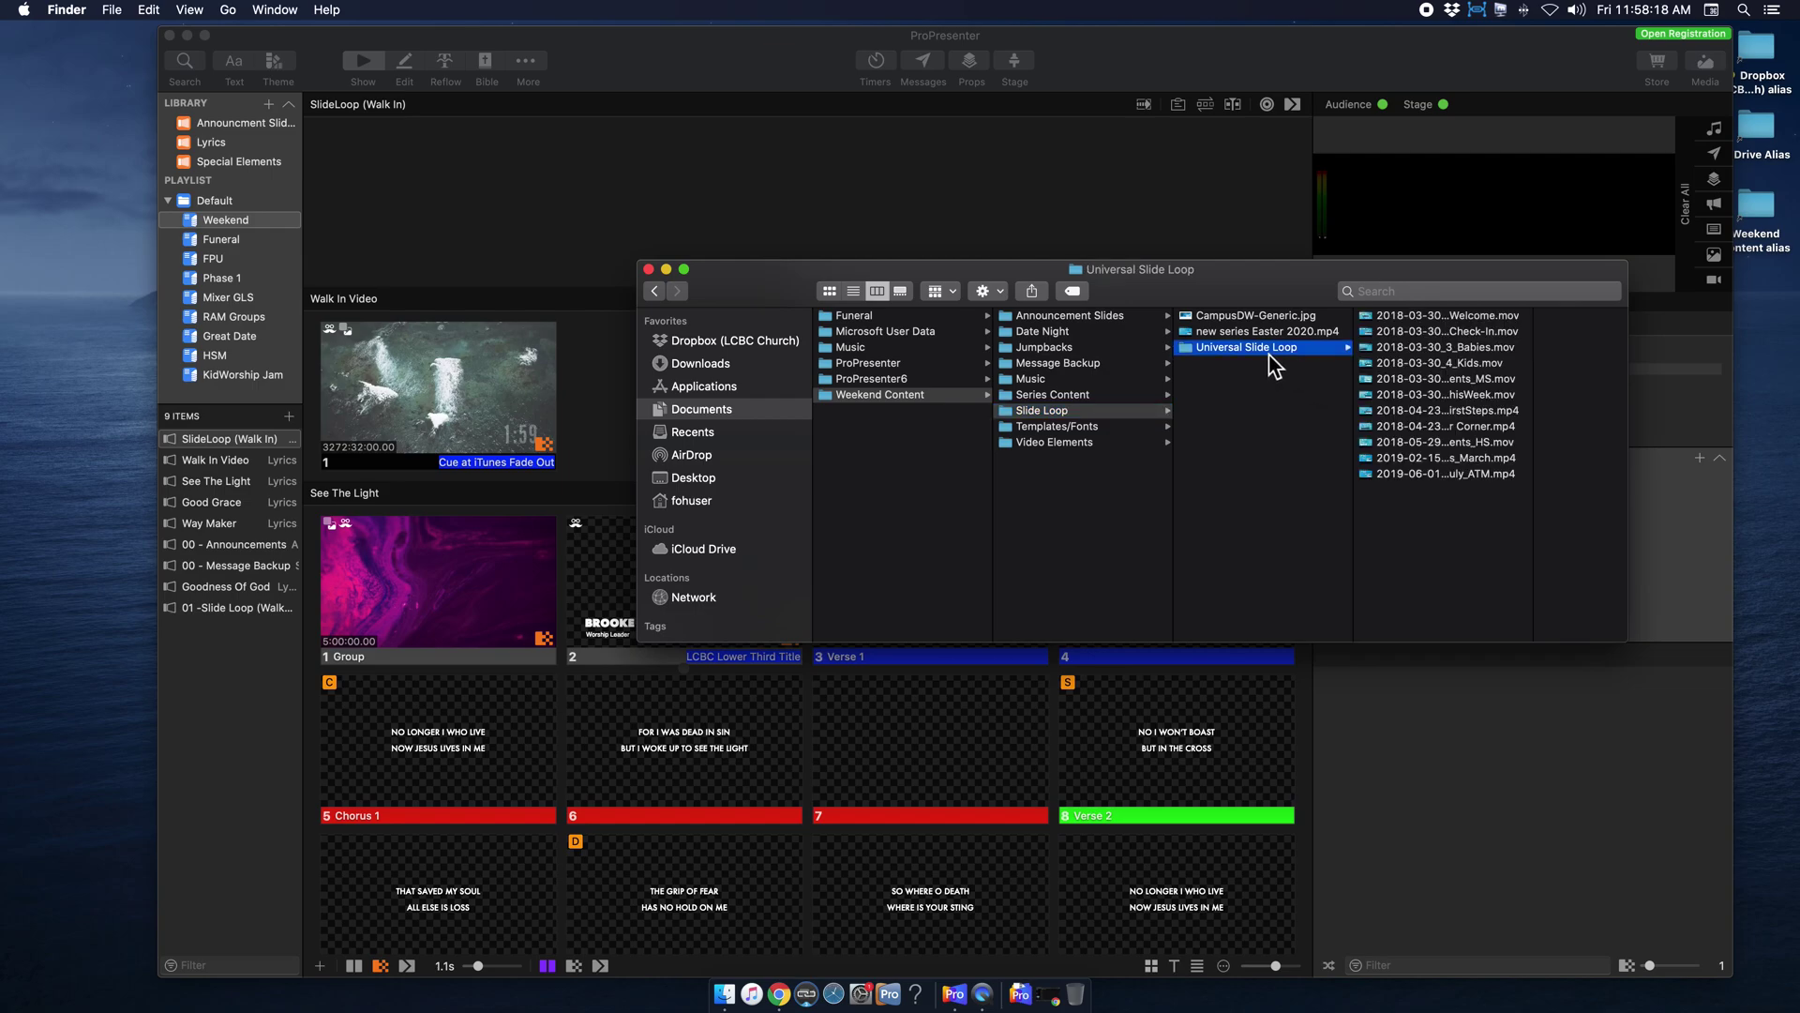
{"action": "left_click", "coordinate": [1474, 457]}
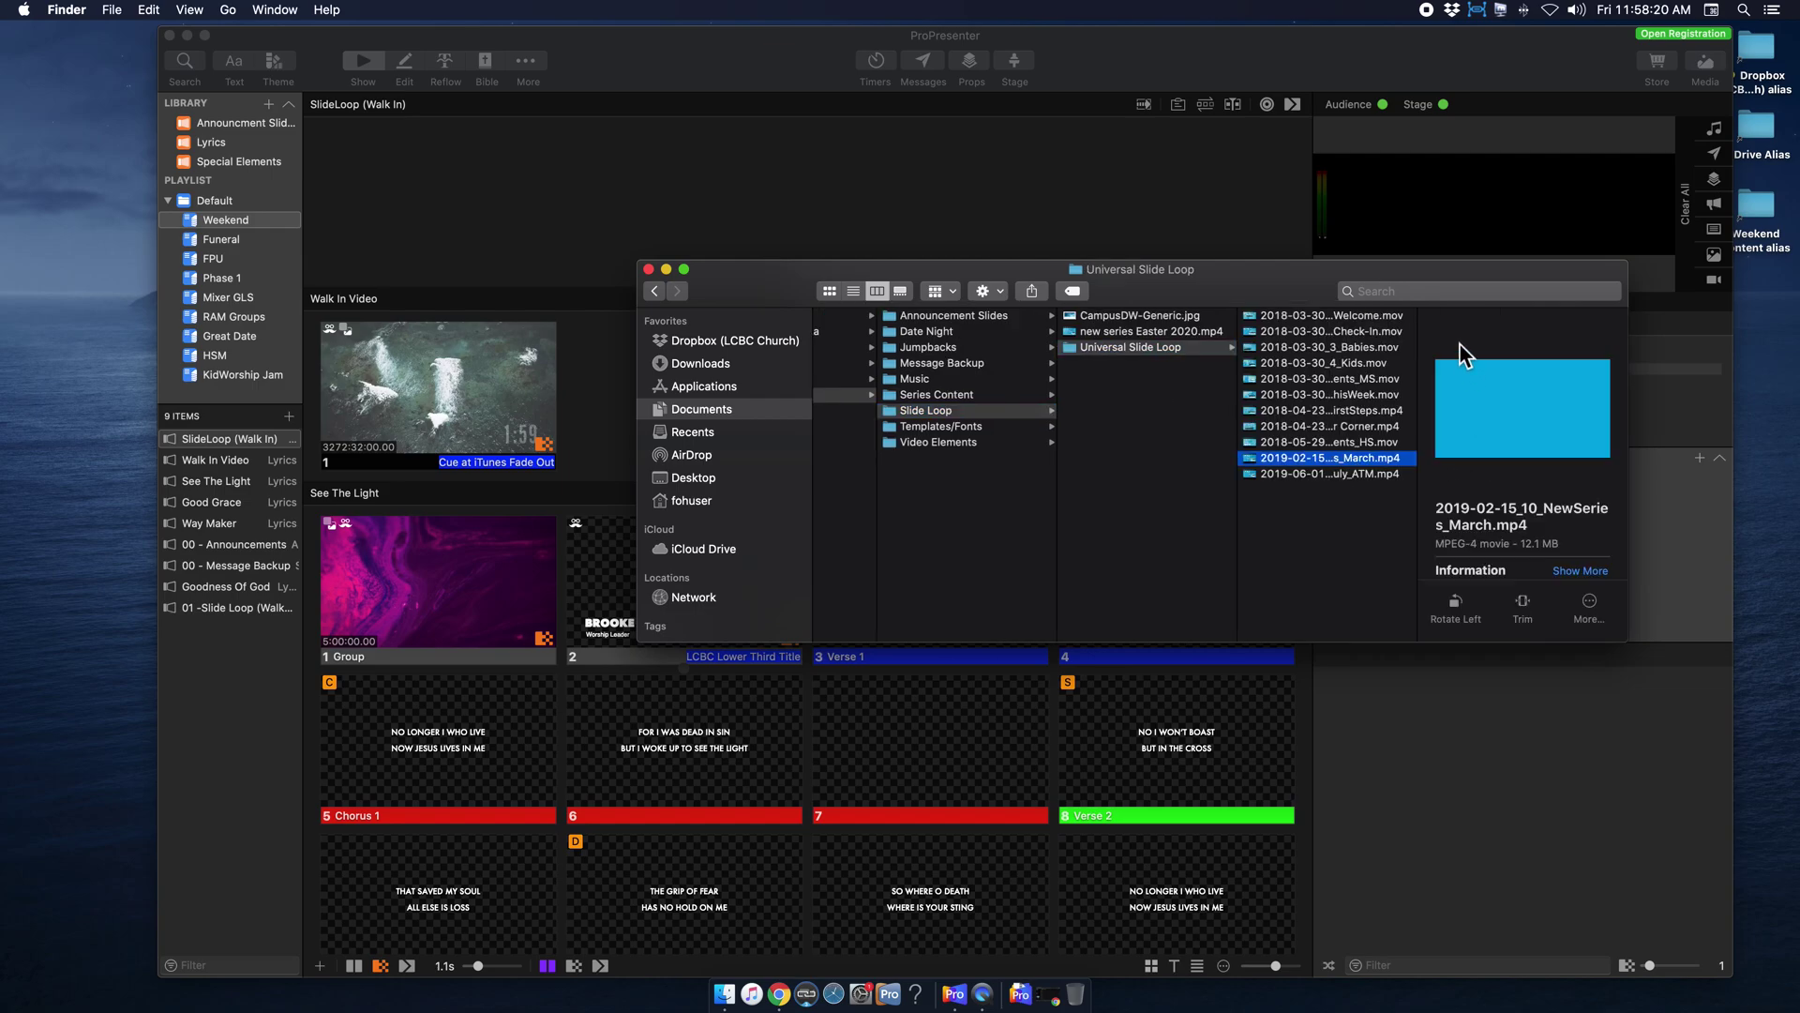
{"action": "left_click", "coordinate": [1369, 319], "text": "shift"}
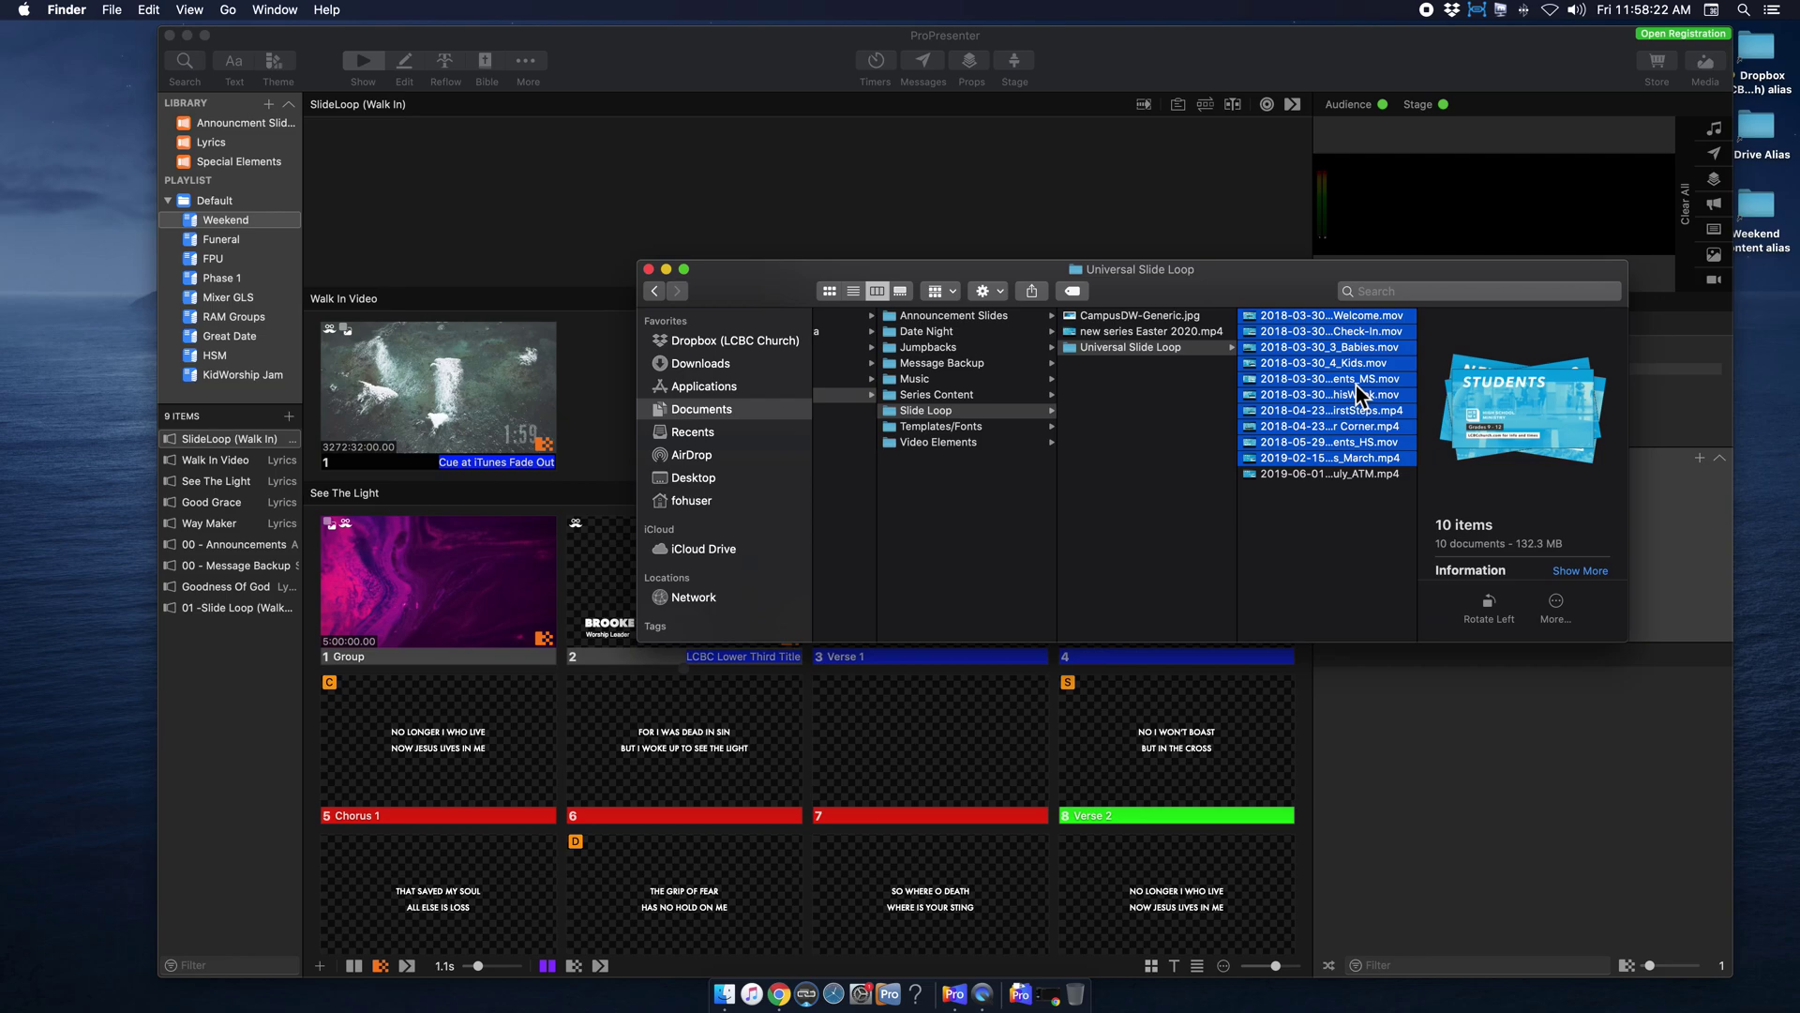
{"action": "left_click_drag", "start_coordinate": [1357, 389], "coordinate": [510, 197]}
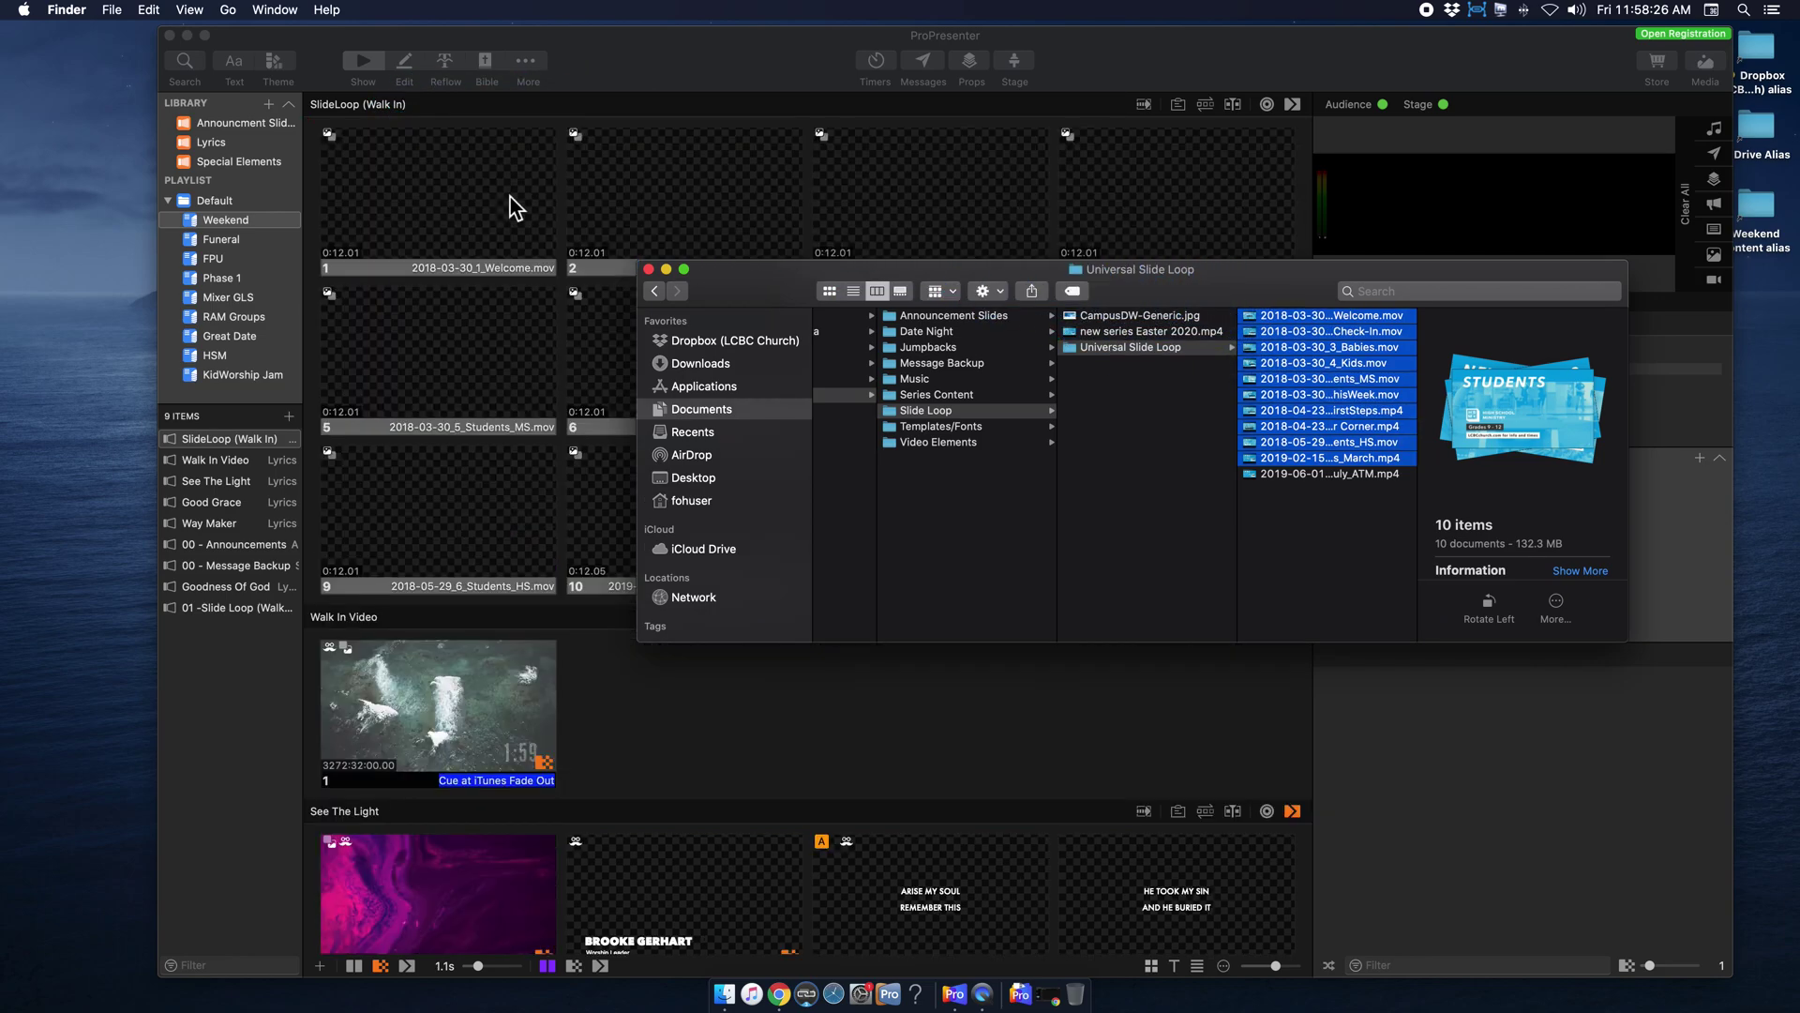
{"action": "left_click", "coordinate": [648, 269]}
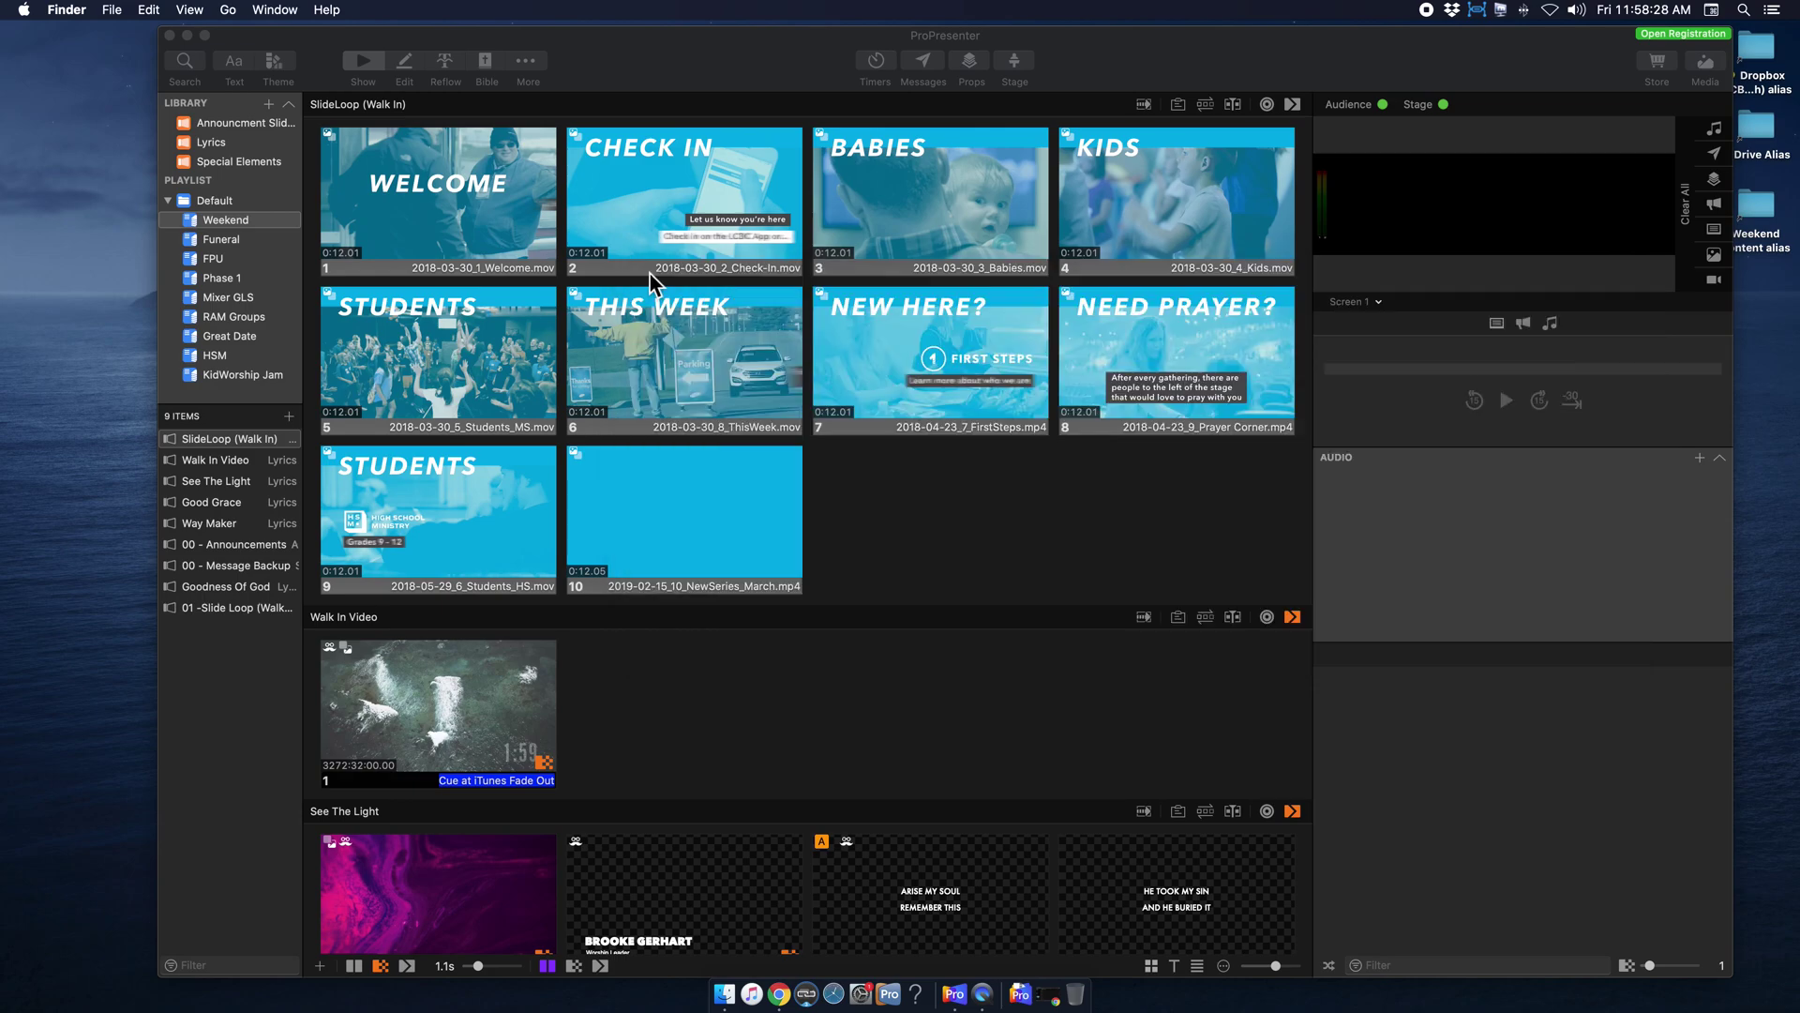
{"action": "left_click", "coordinate": [486, 211]}
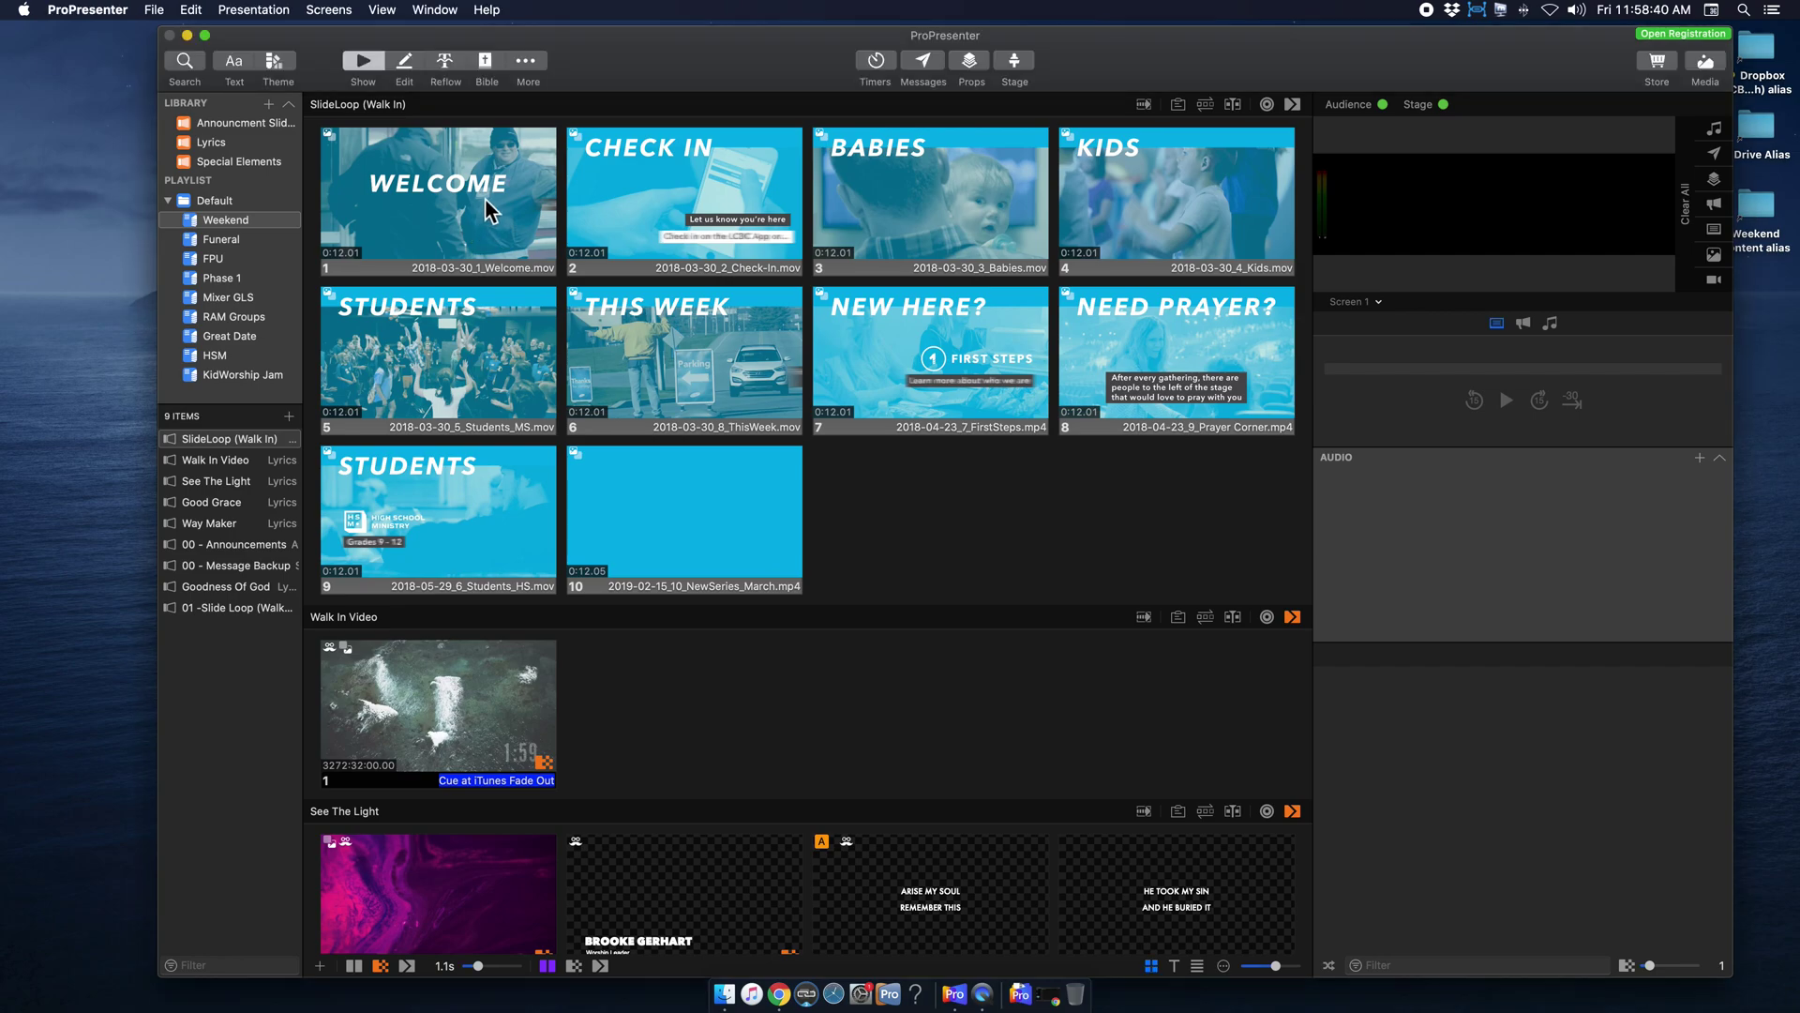
{"action": "right_click", "coordinate": [488, 209]}
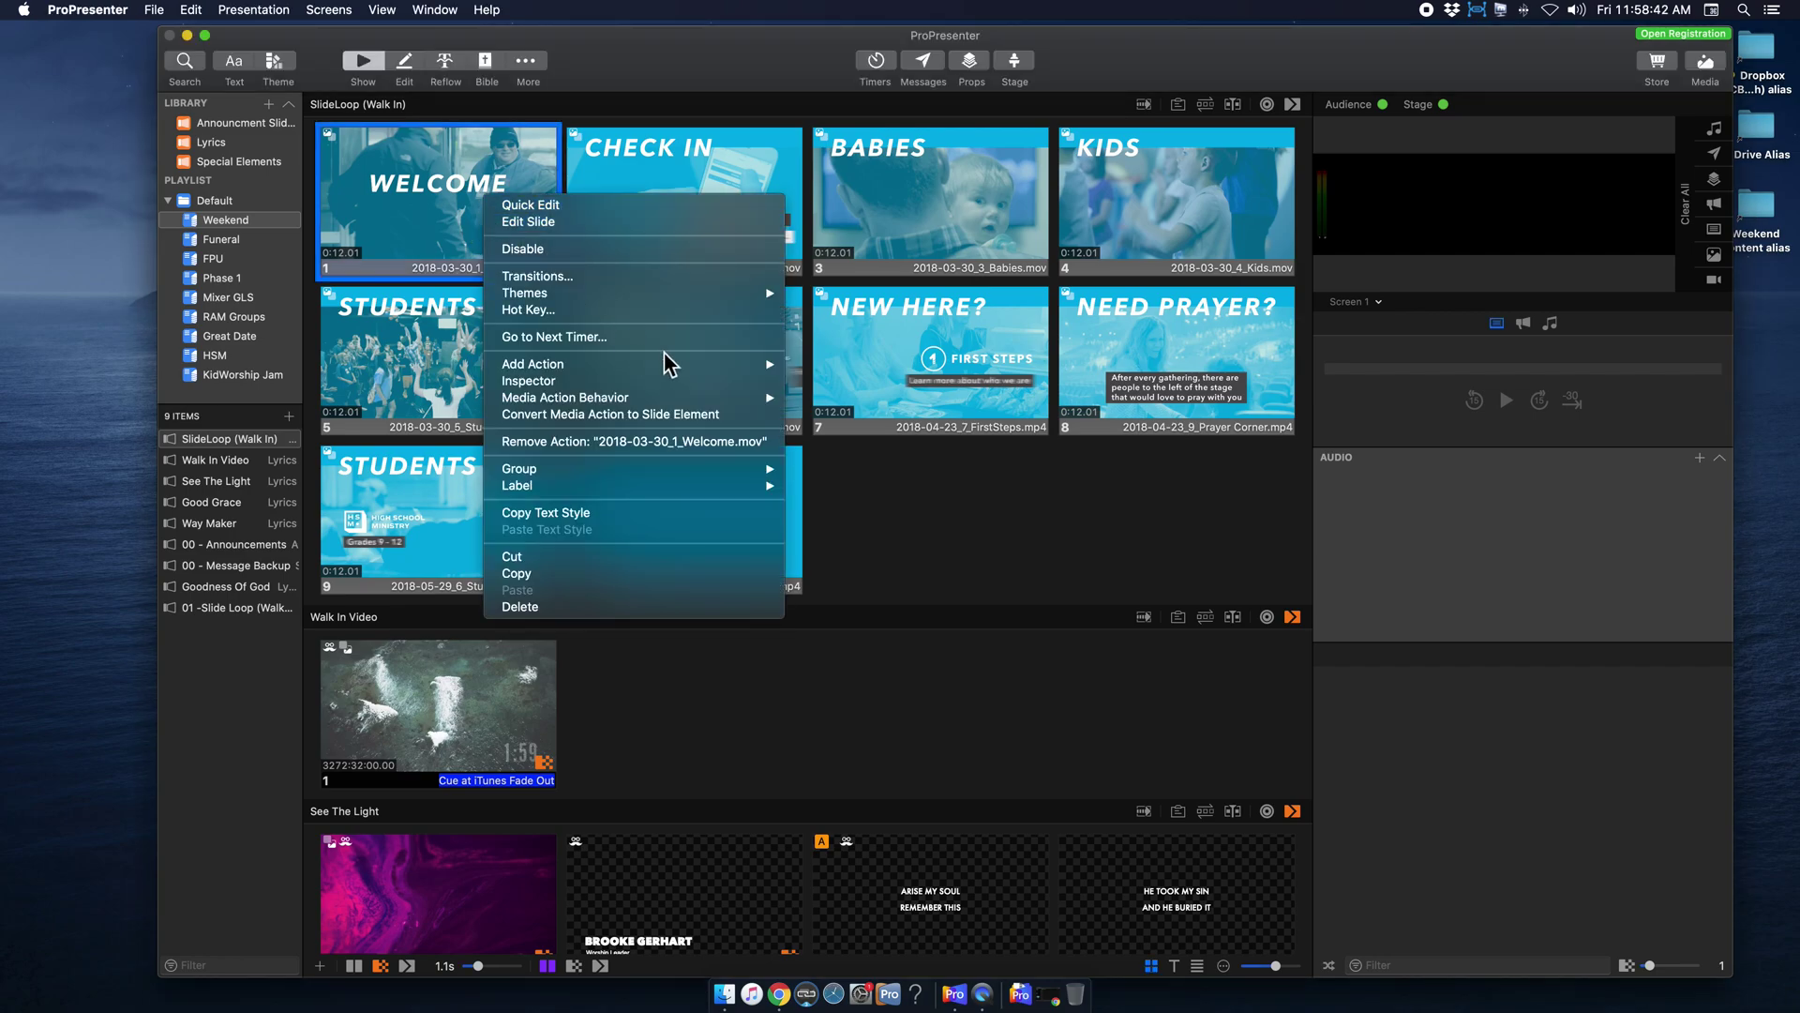
{"action": "mouse_move", "coordinate": [784, 417]}
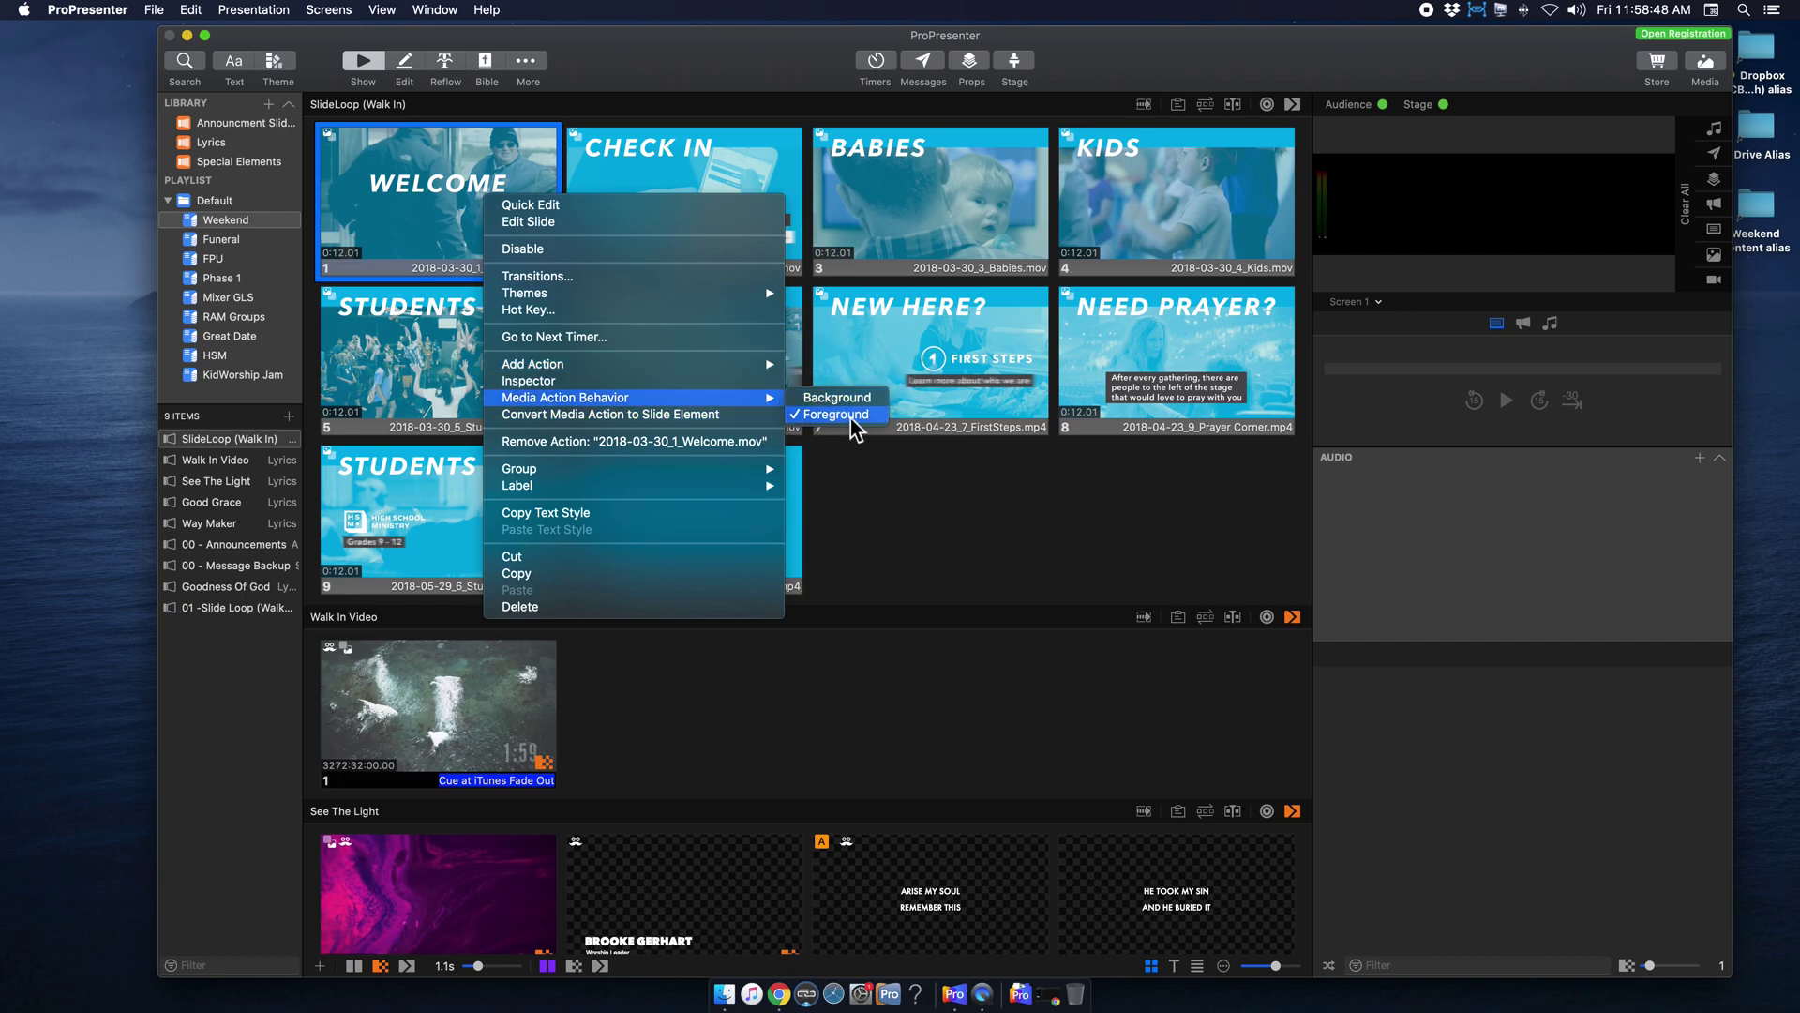
{"action": "left_click", "coordinate": [880, 456]}
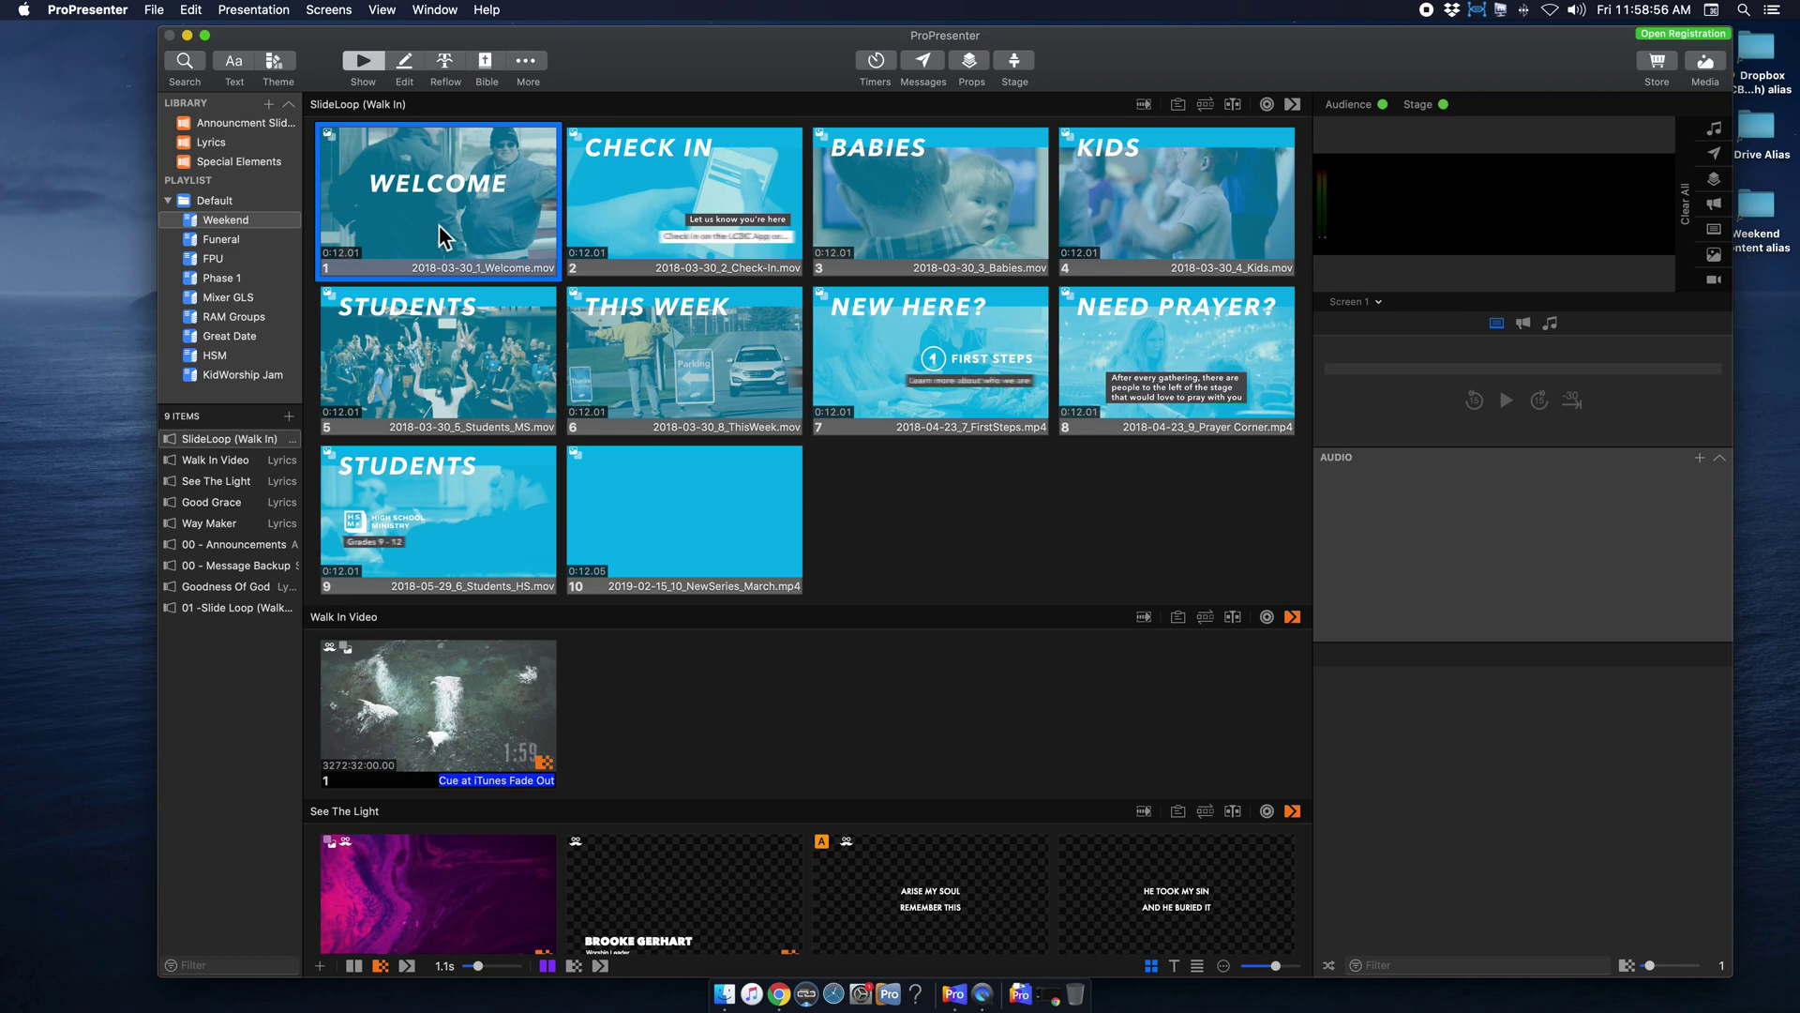
Give the Welcome slide a 0-second go-to-next timer, then play it
{"action": "right_click", "coordinate": [419, 187]}
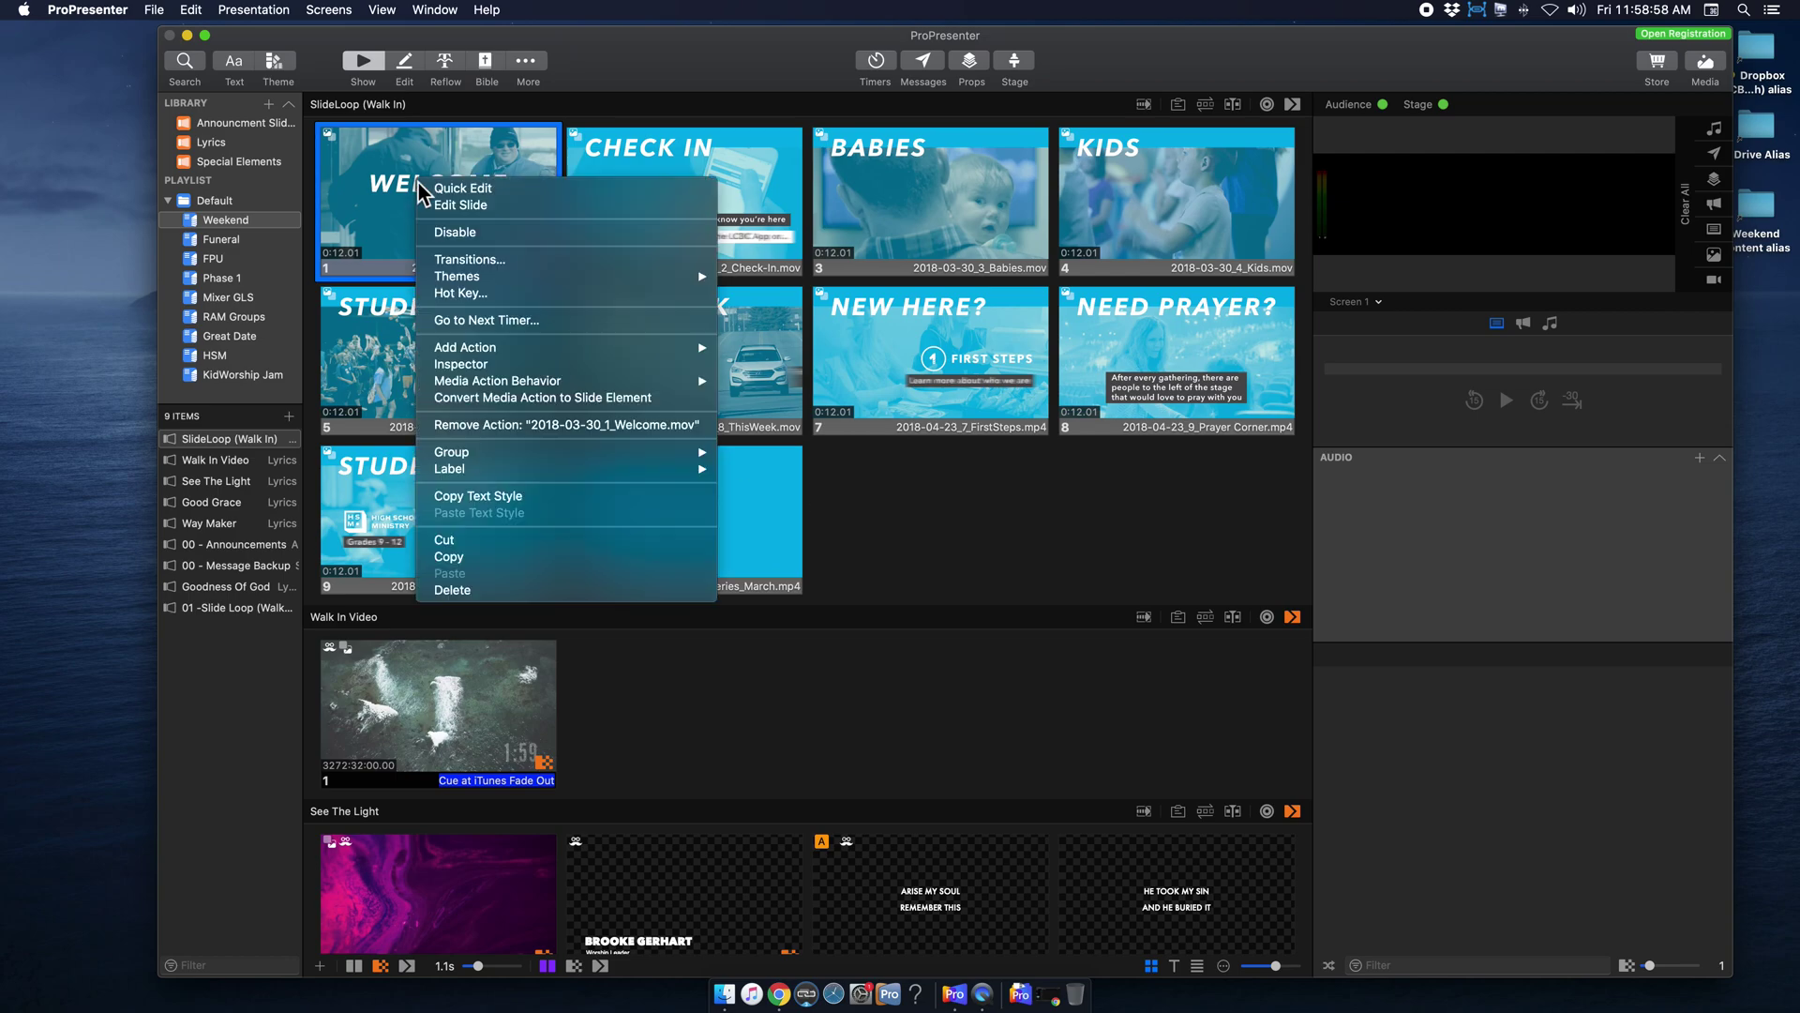
{"action": "left_click", "coordinate": [543, 321]}
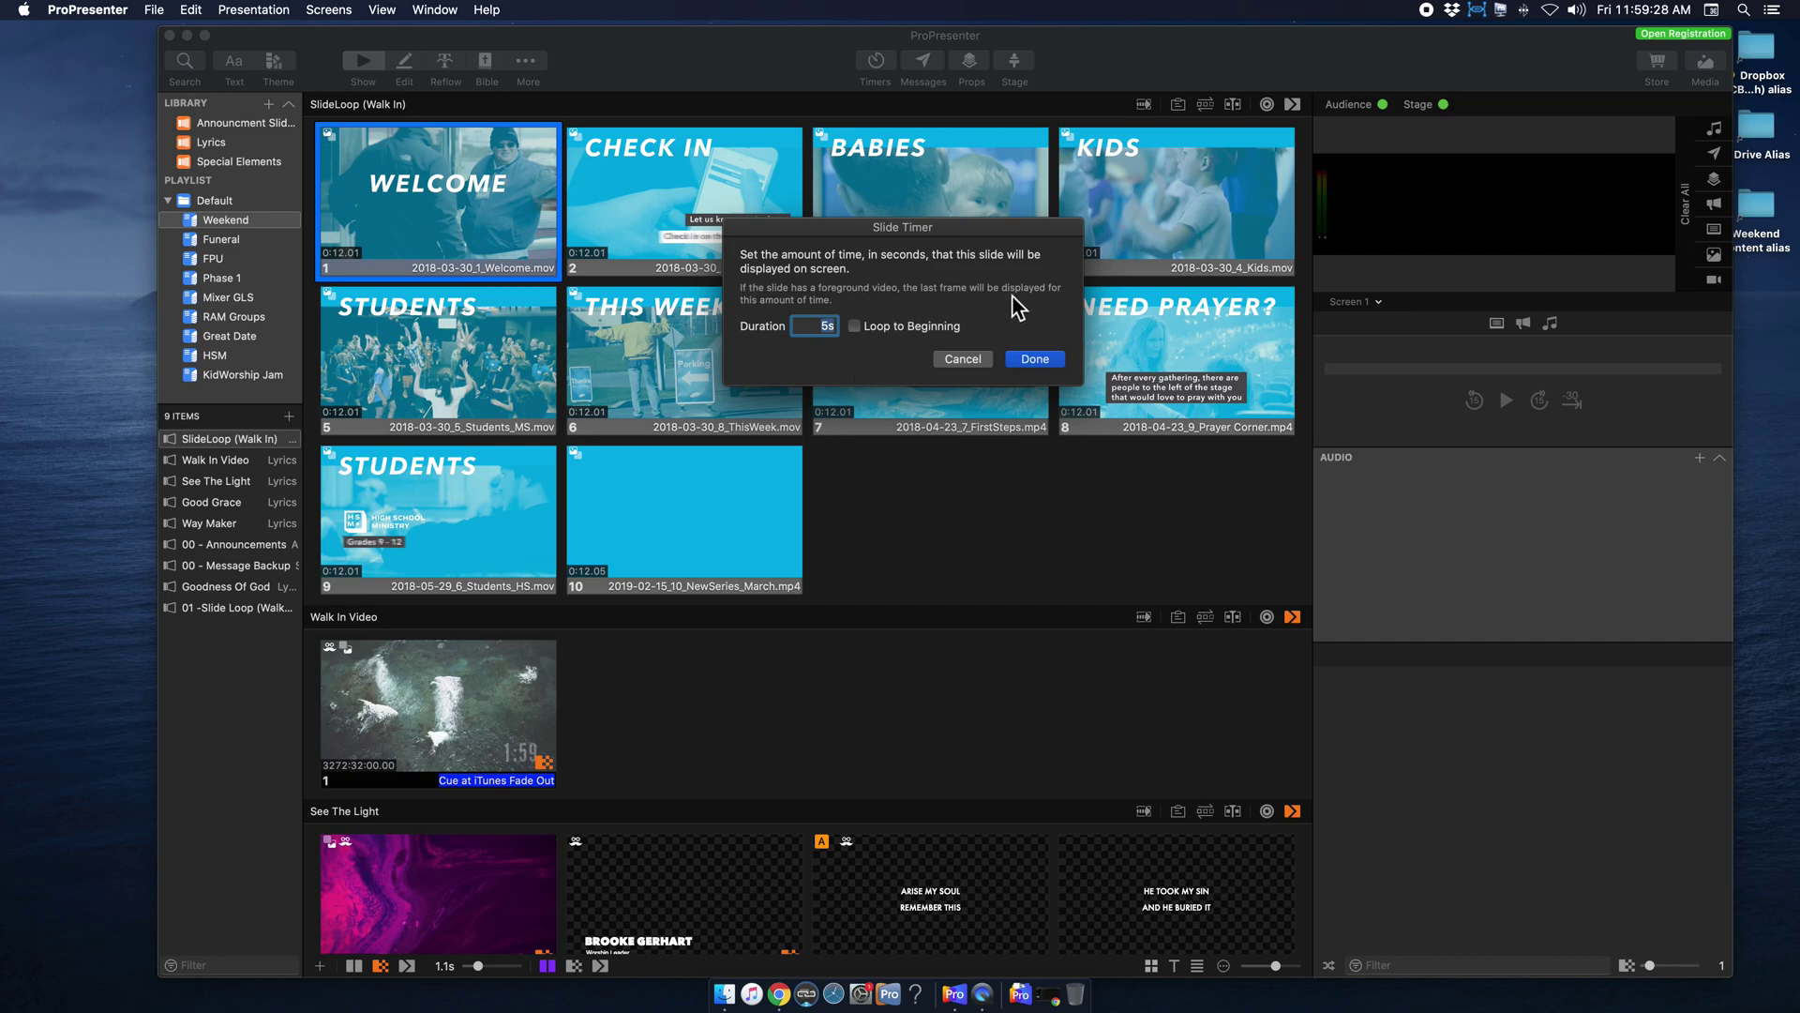
{"action": "left_click", "coordinate": [825, 326]}
{"action": "type", "text": "0"}
{"action": "left_click", "coordinate": [1050, 364]}
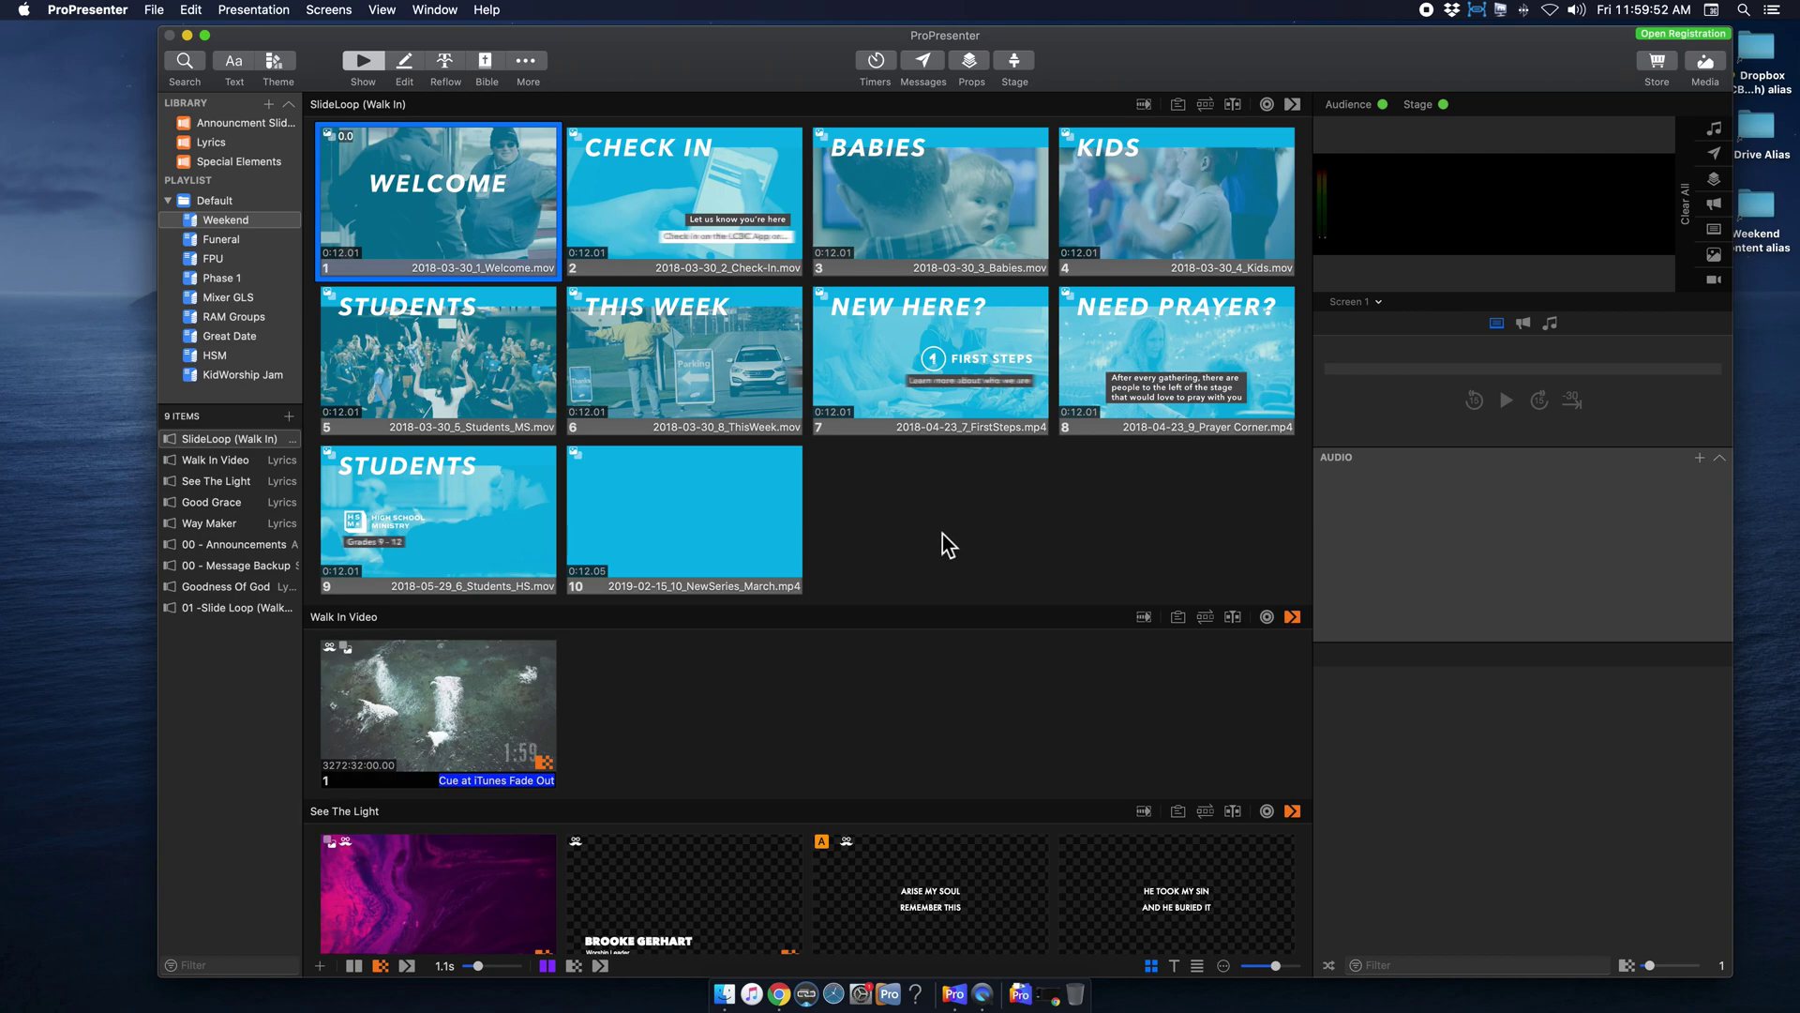
{"action": "left_click", "coordinate": [416, 201]}
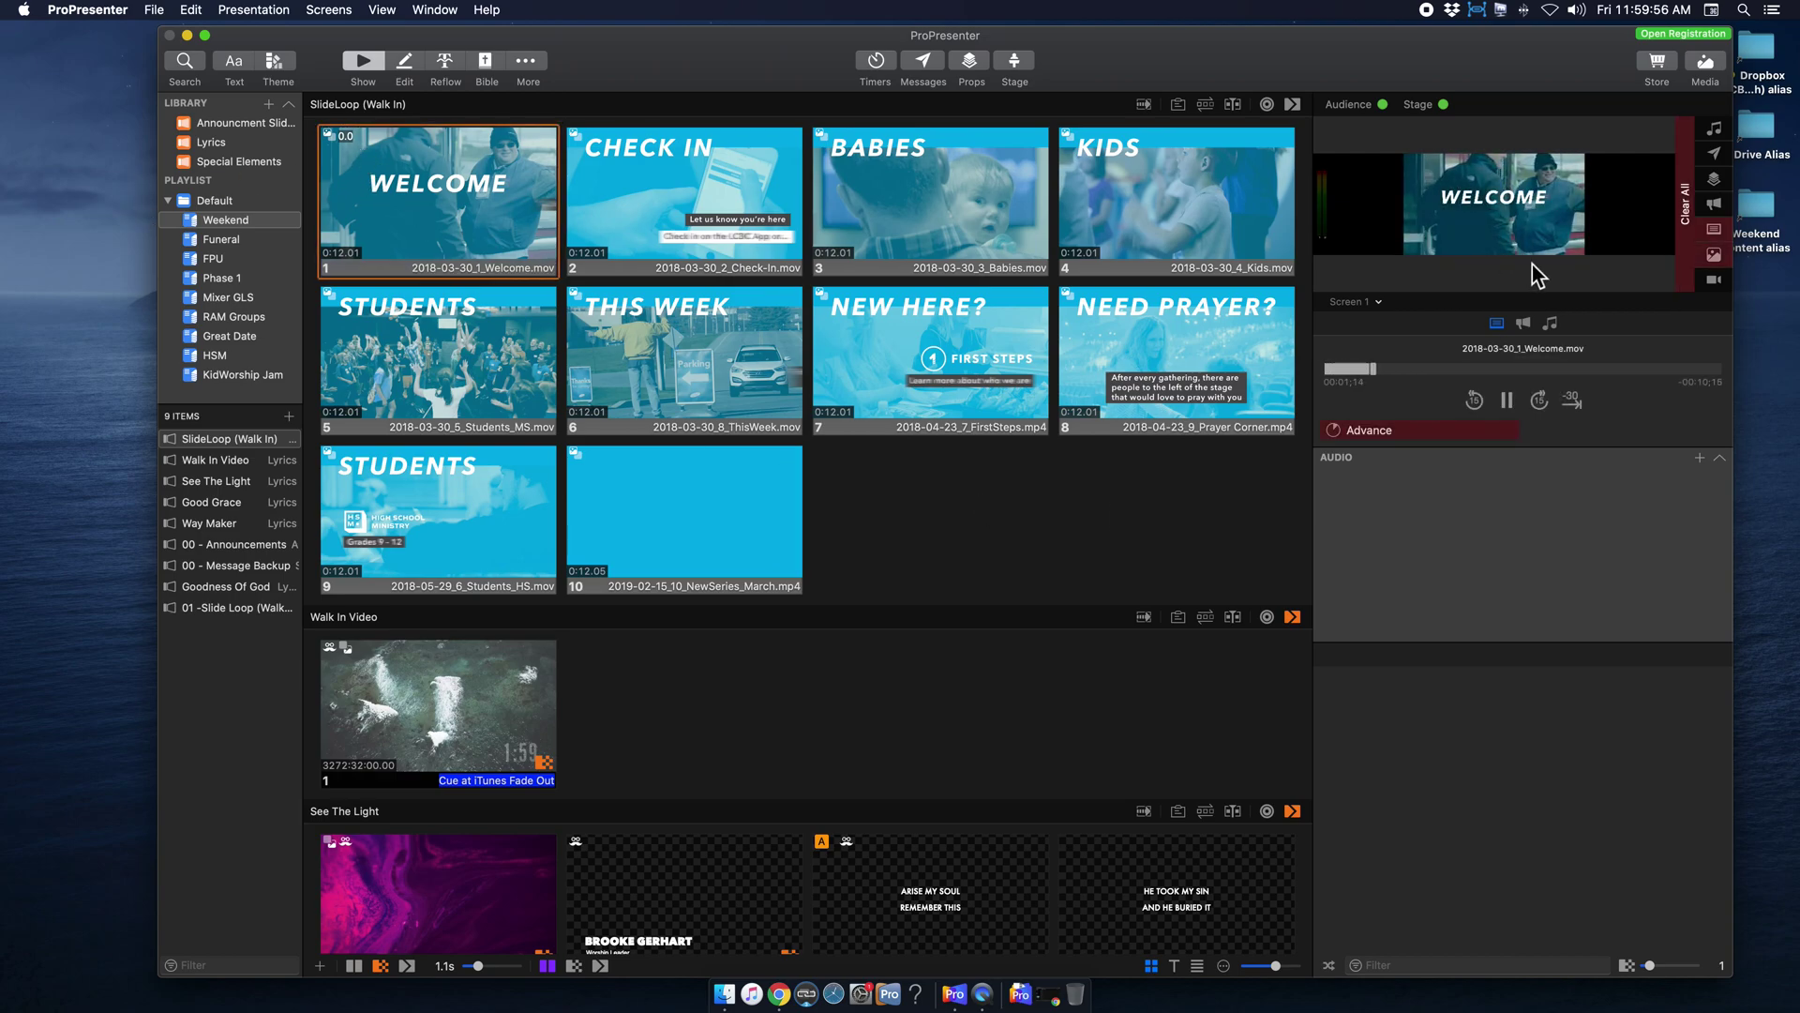
Pause the playing video and set 0-second go-to-next timers on Check In, Babies and Kids
{"action": "left_click", "coordinate": [1620, 377]}
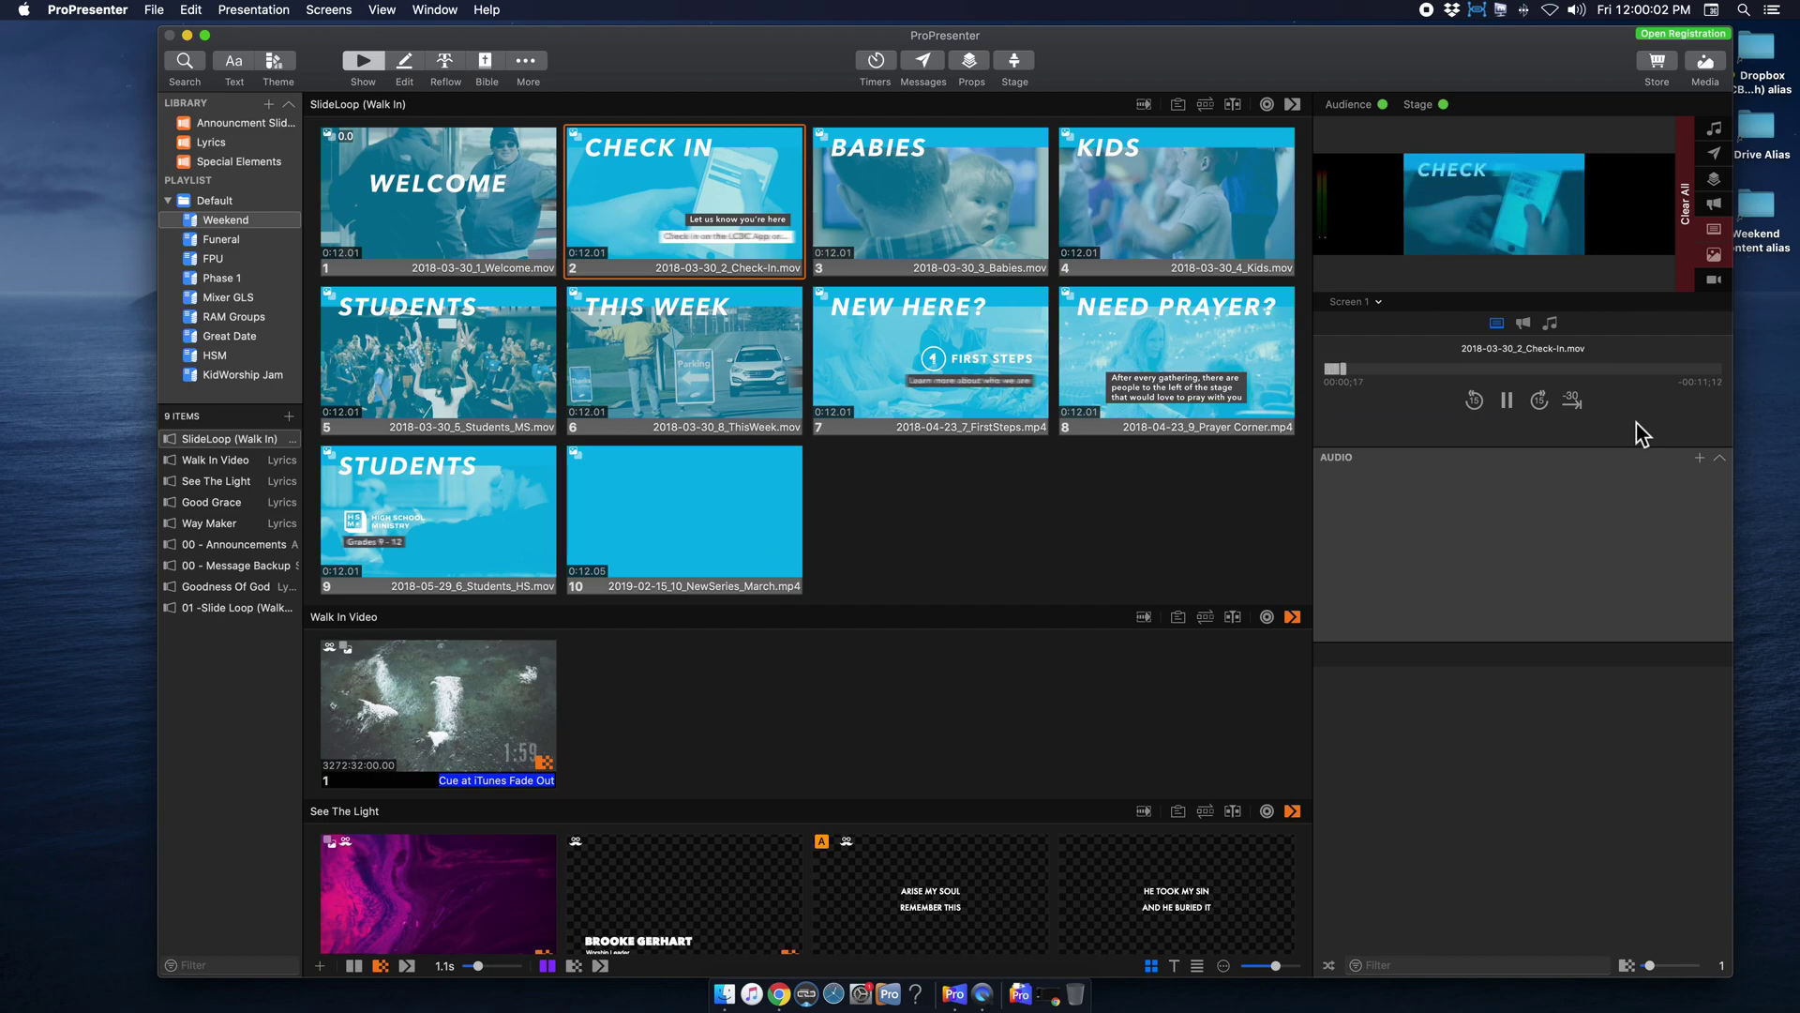
{"action": "left_click", "coordinate": [1506, 401]}
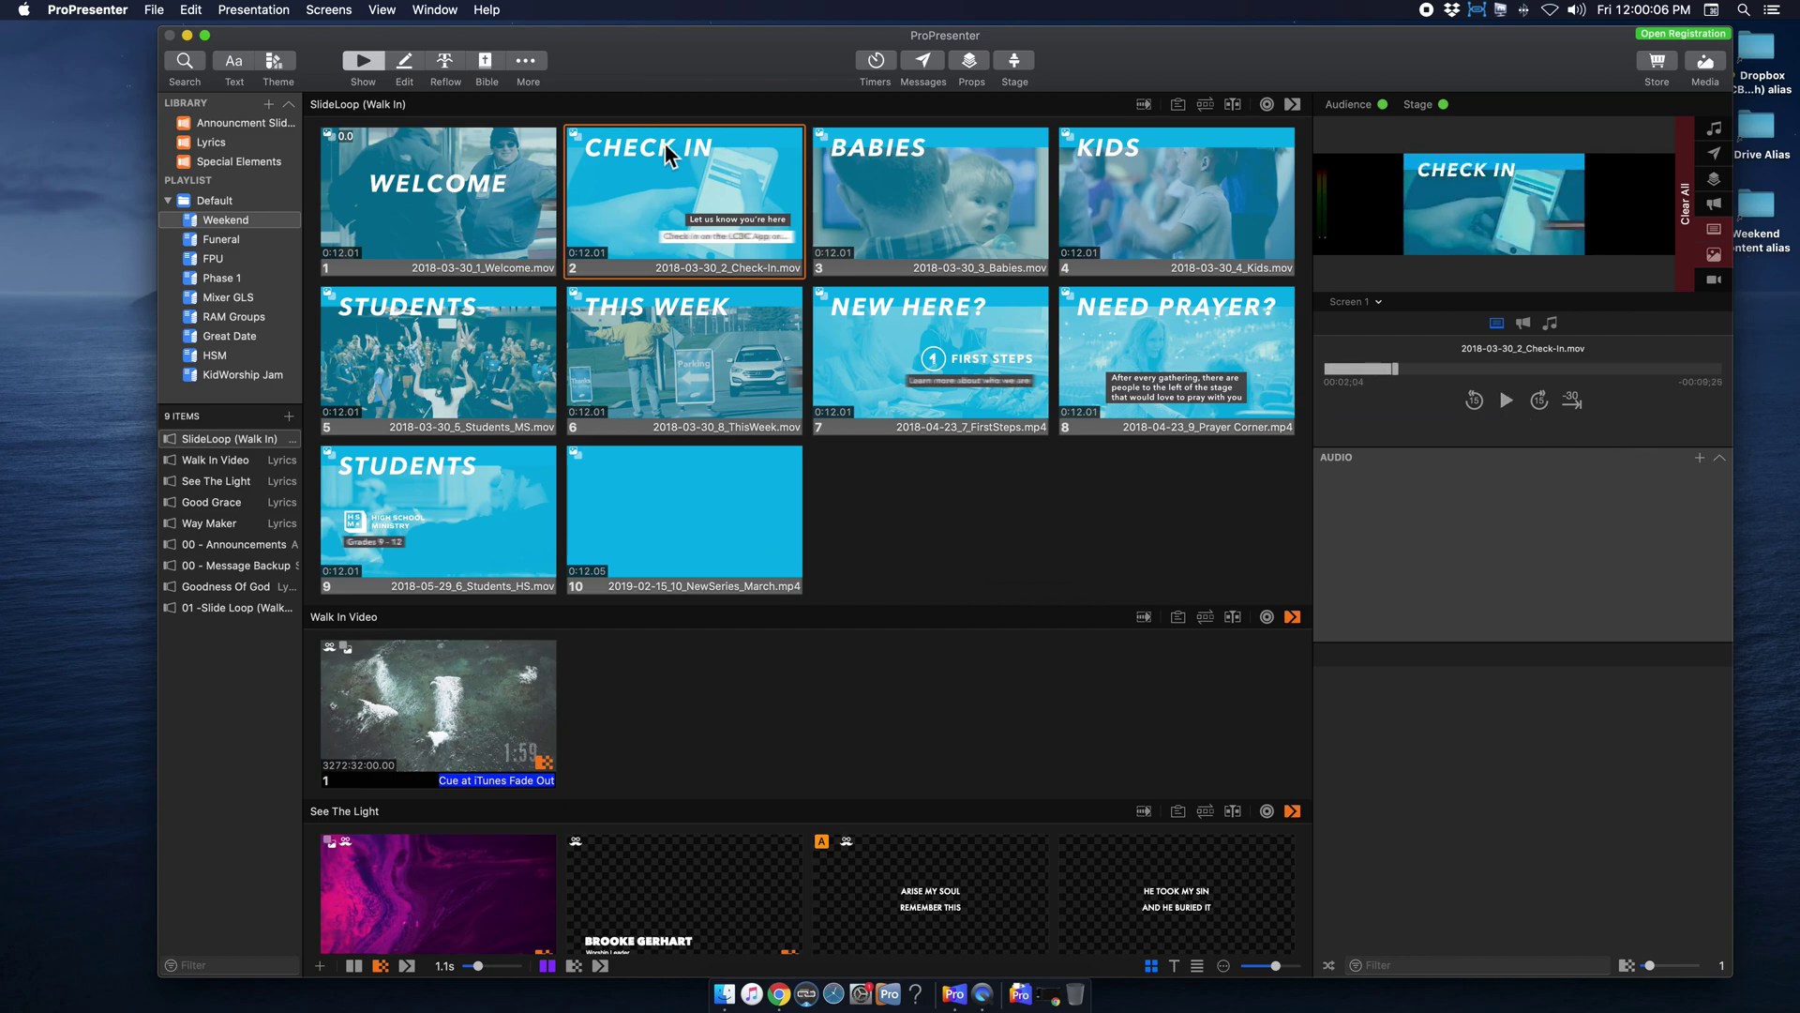
{"action": "right_click", "coordinate": [717, 176]}
{"action": "left_click", "coordinate": [881, 321]}
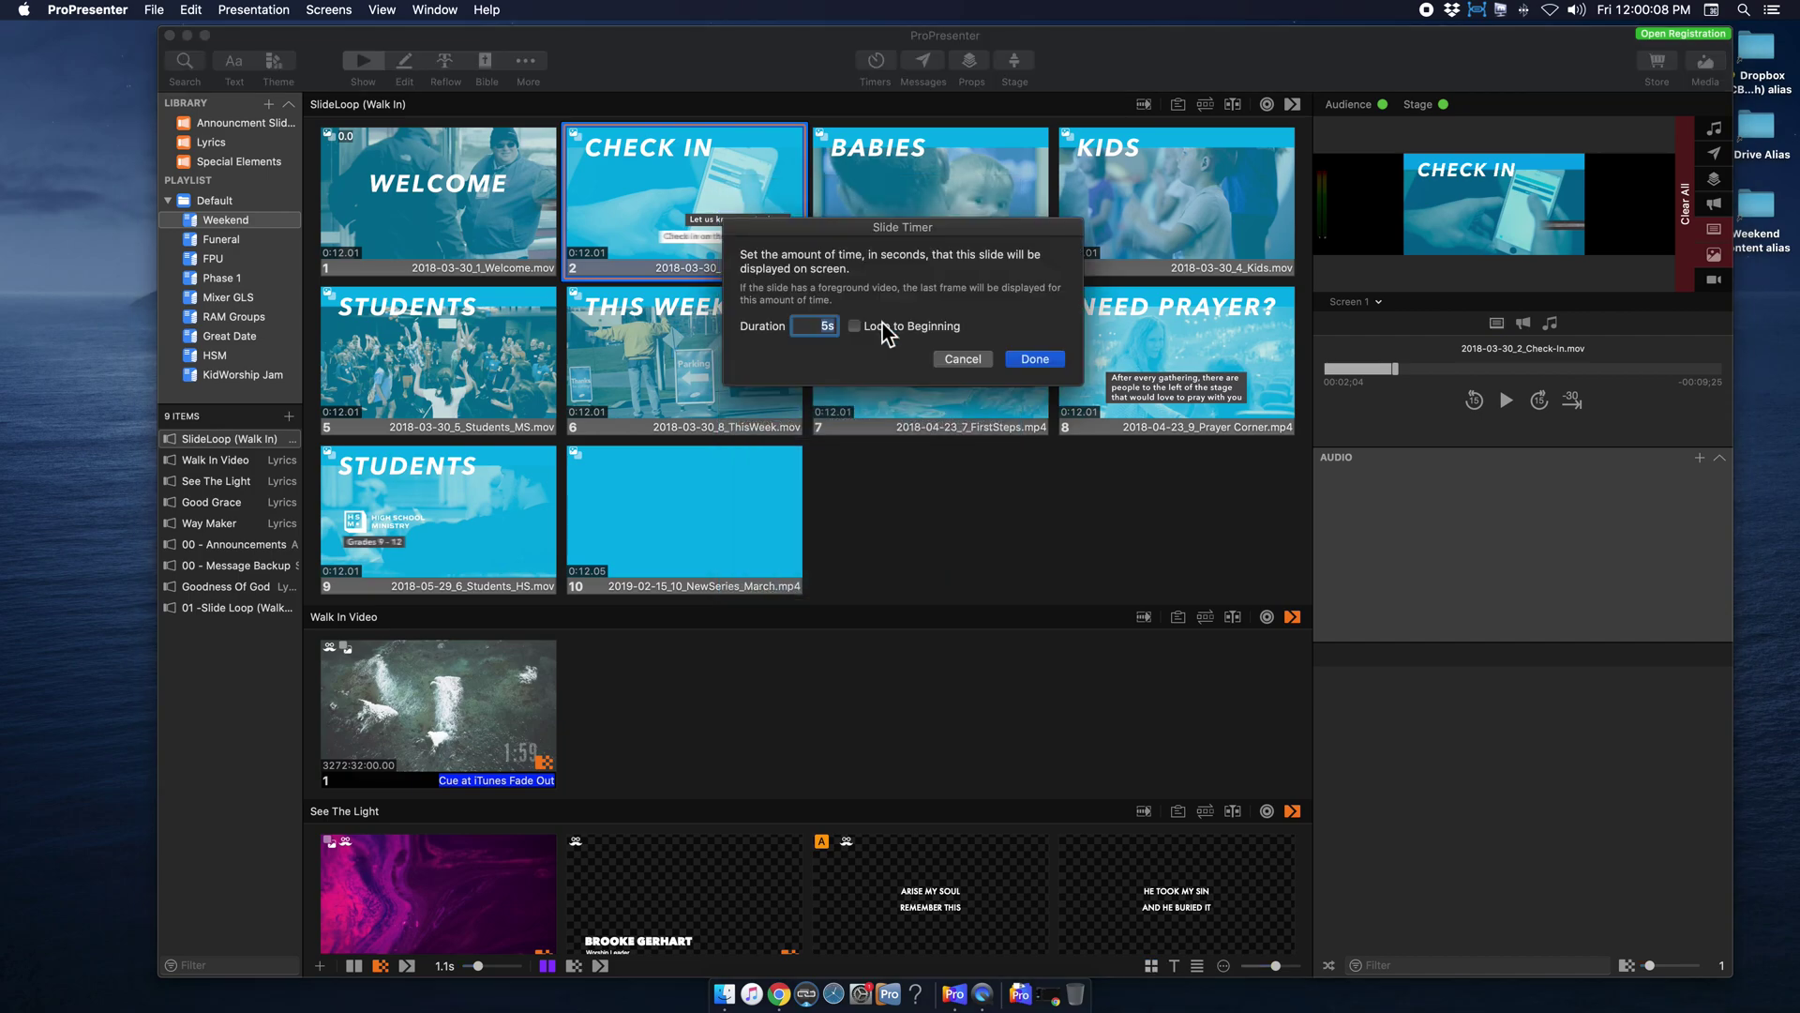
{"action": "key", "text": "Return"}
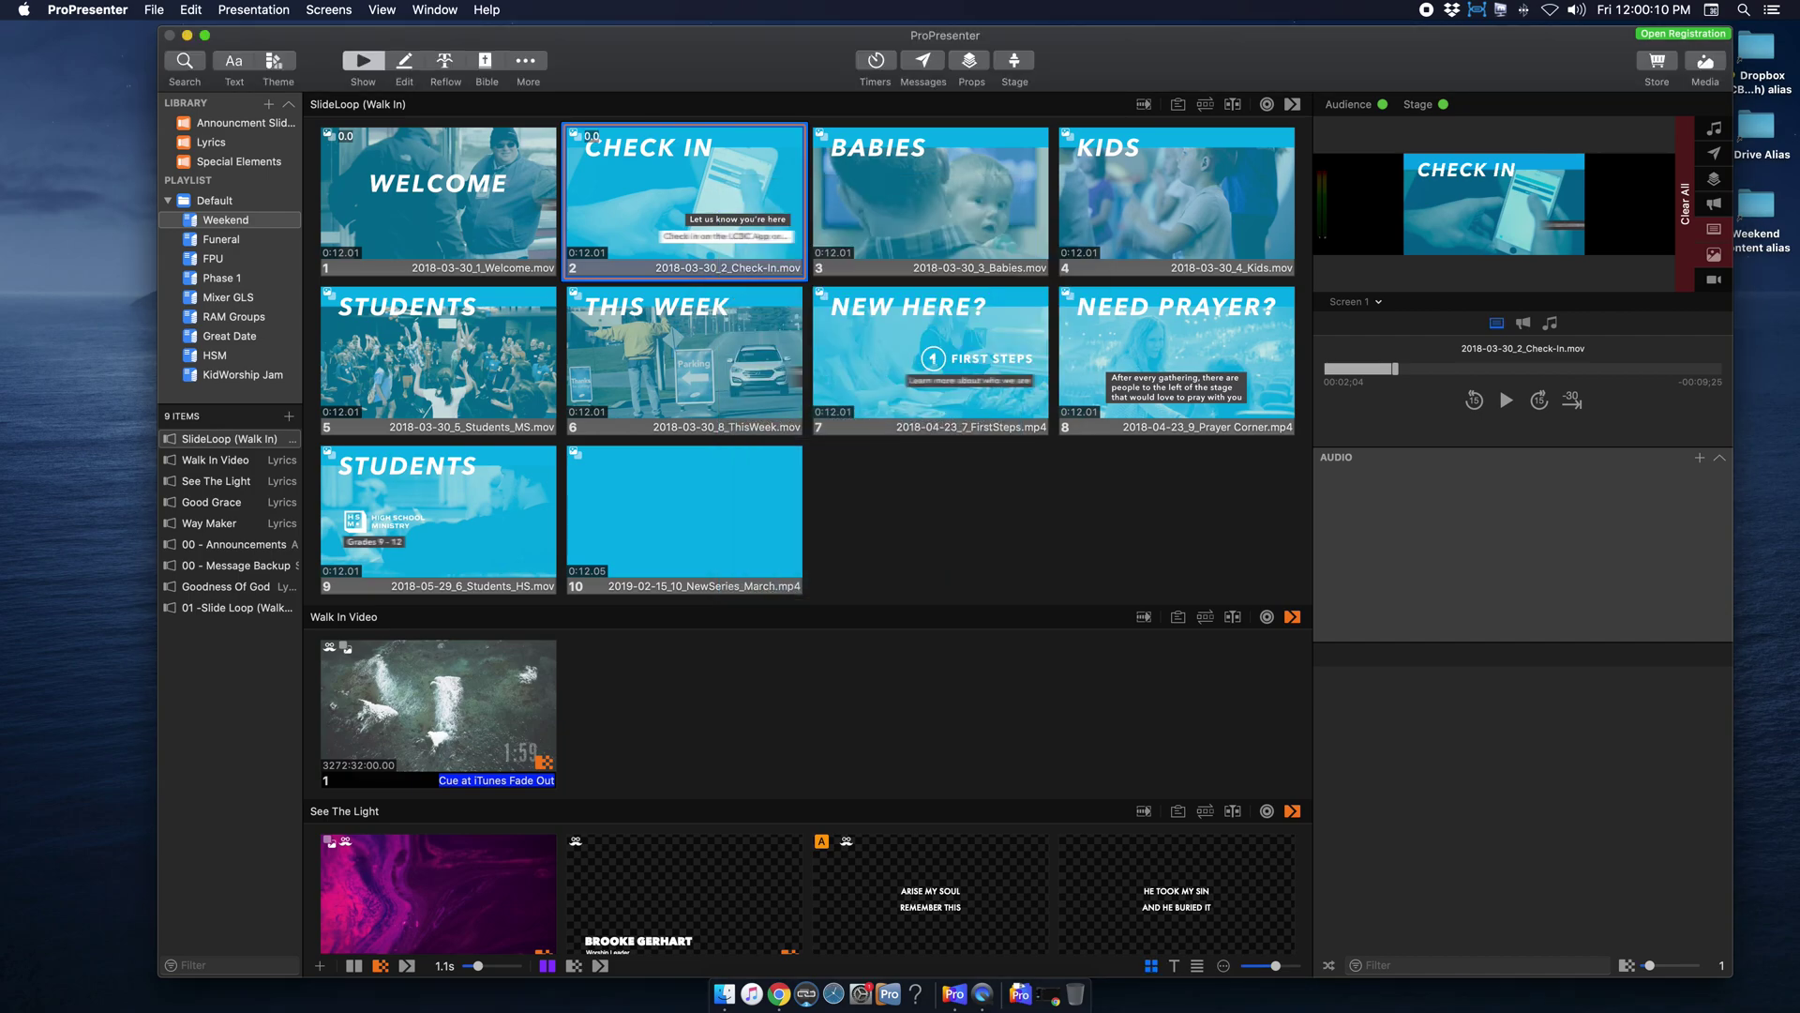
{"action": "right_click", "coordinate": [896, 159]}
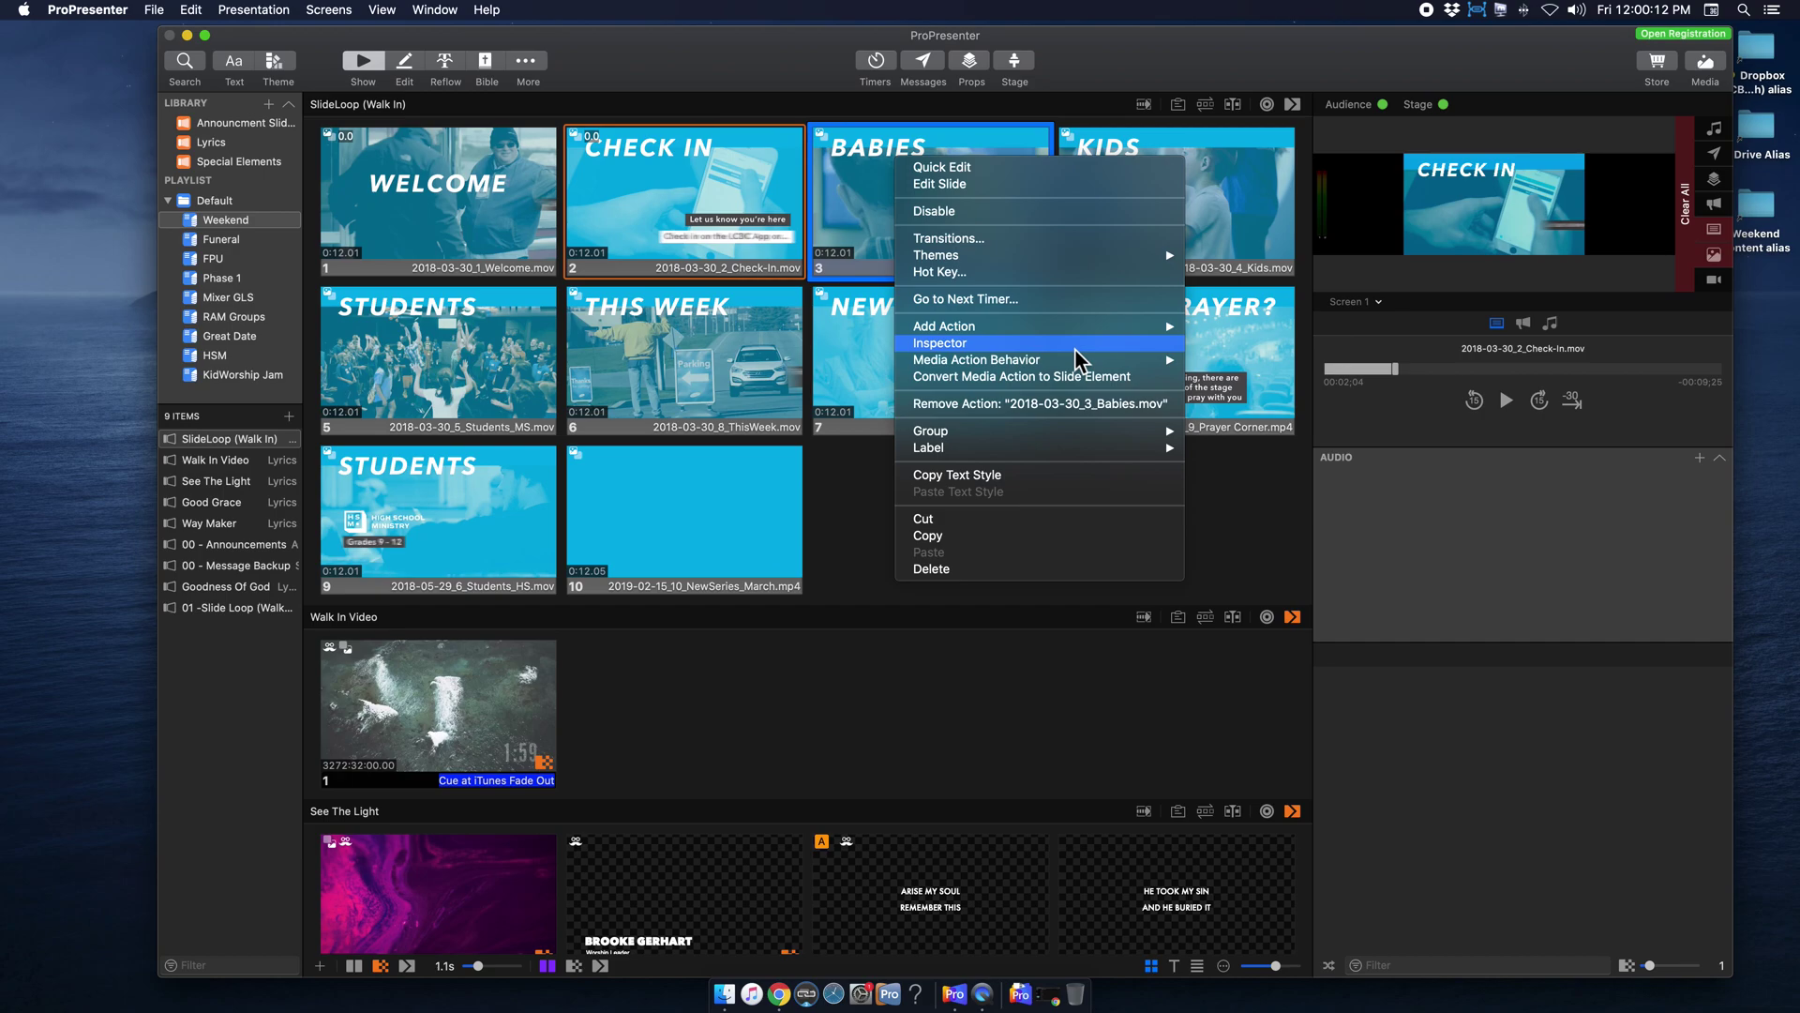
{"action": "left_click", "coordinate": [1098, 299]}
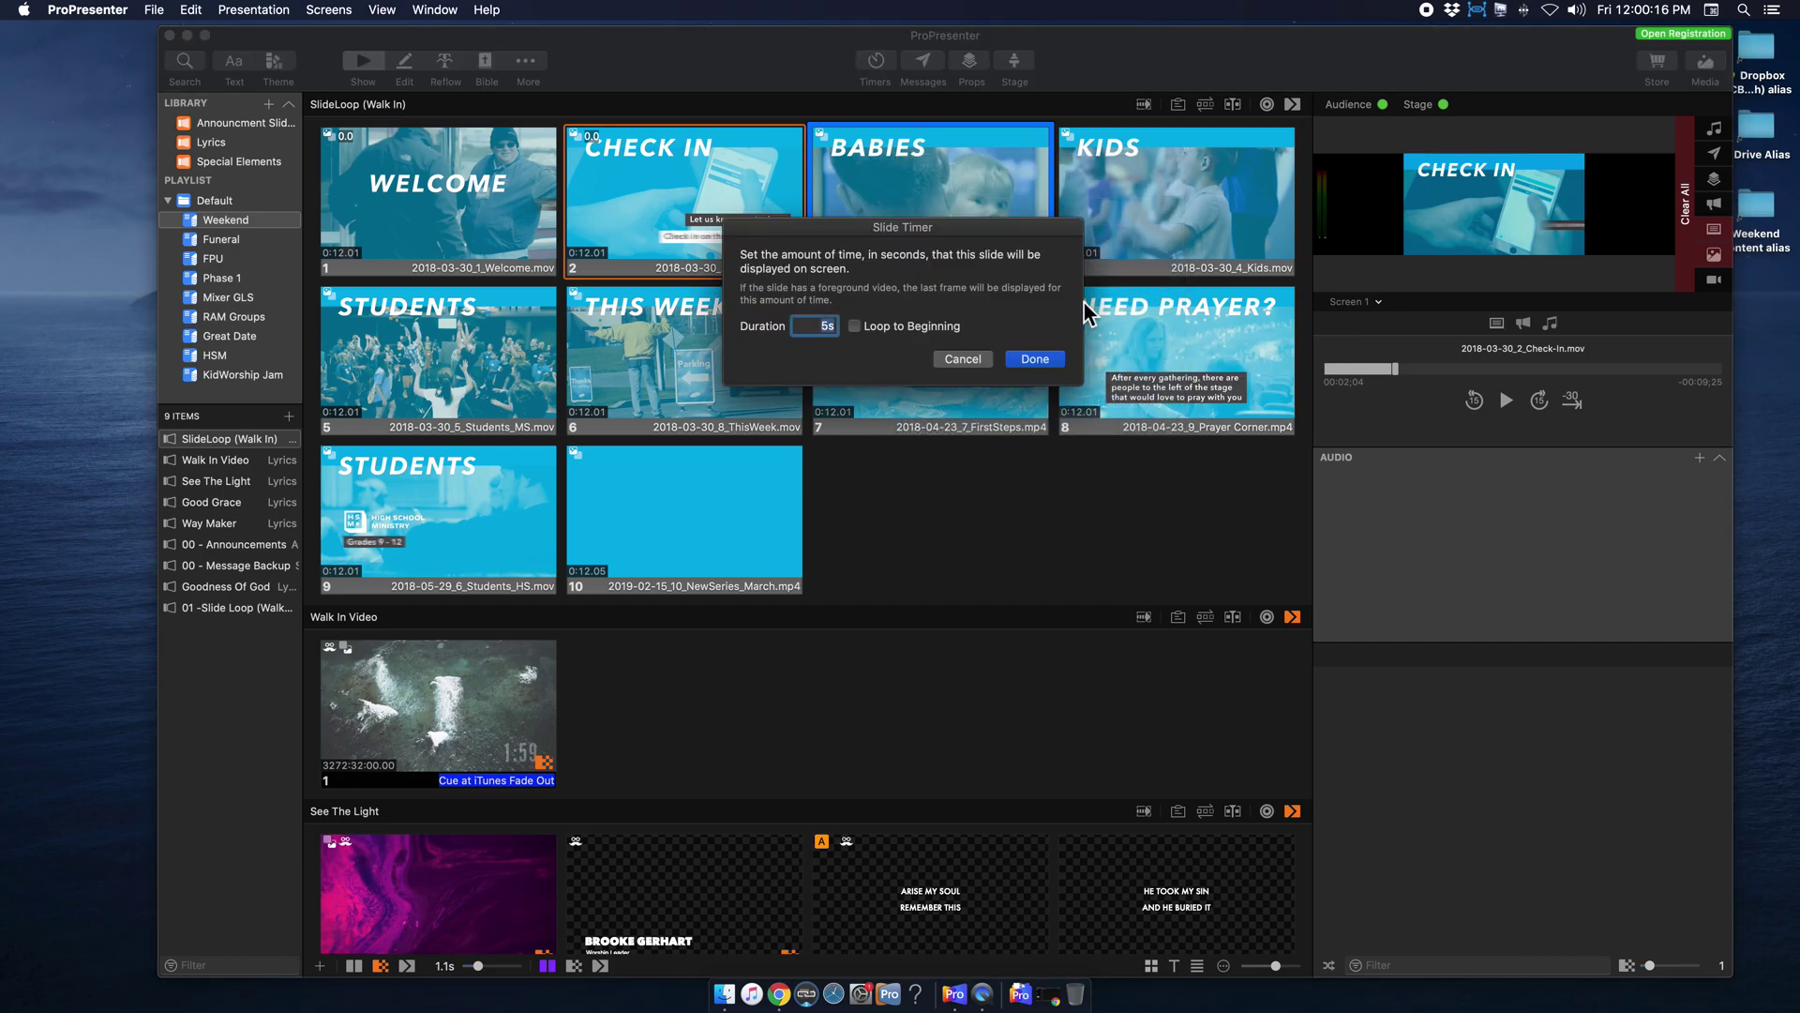
{"action": "key", "text": "Return"}
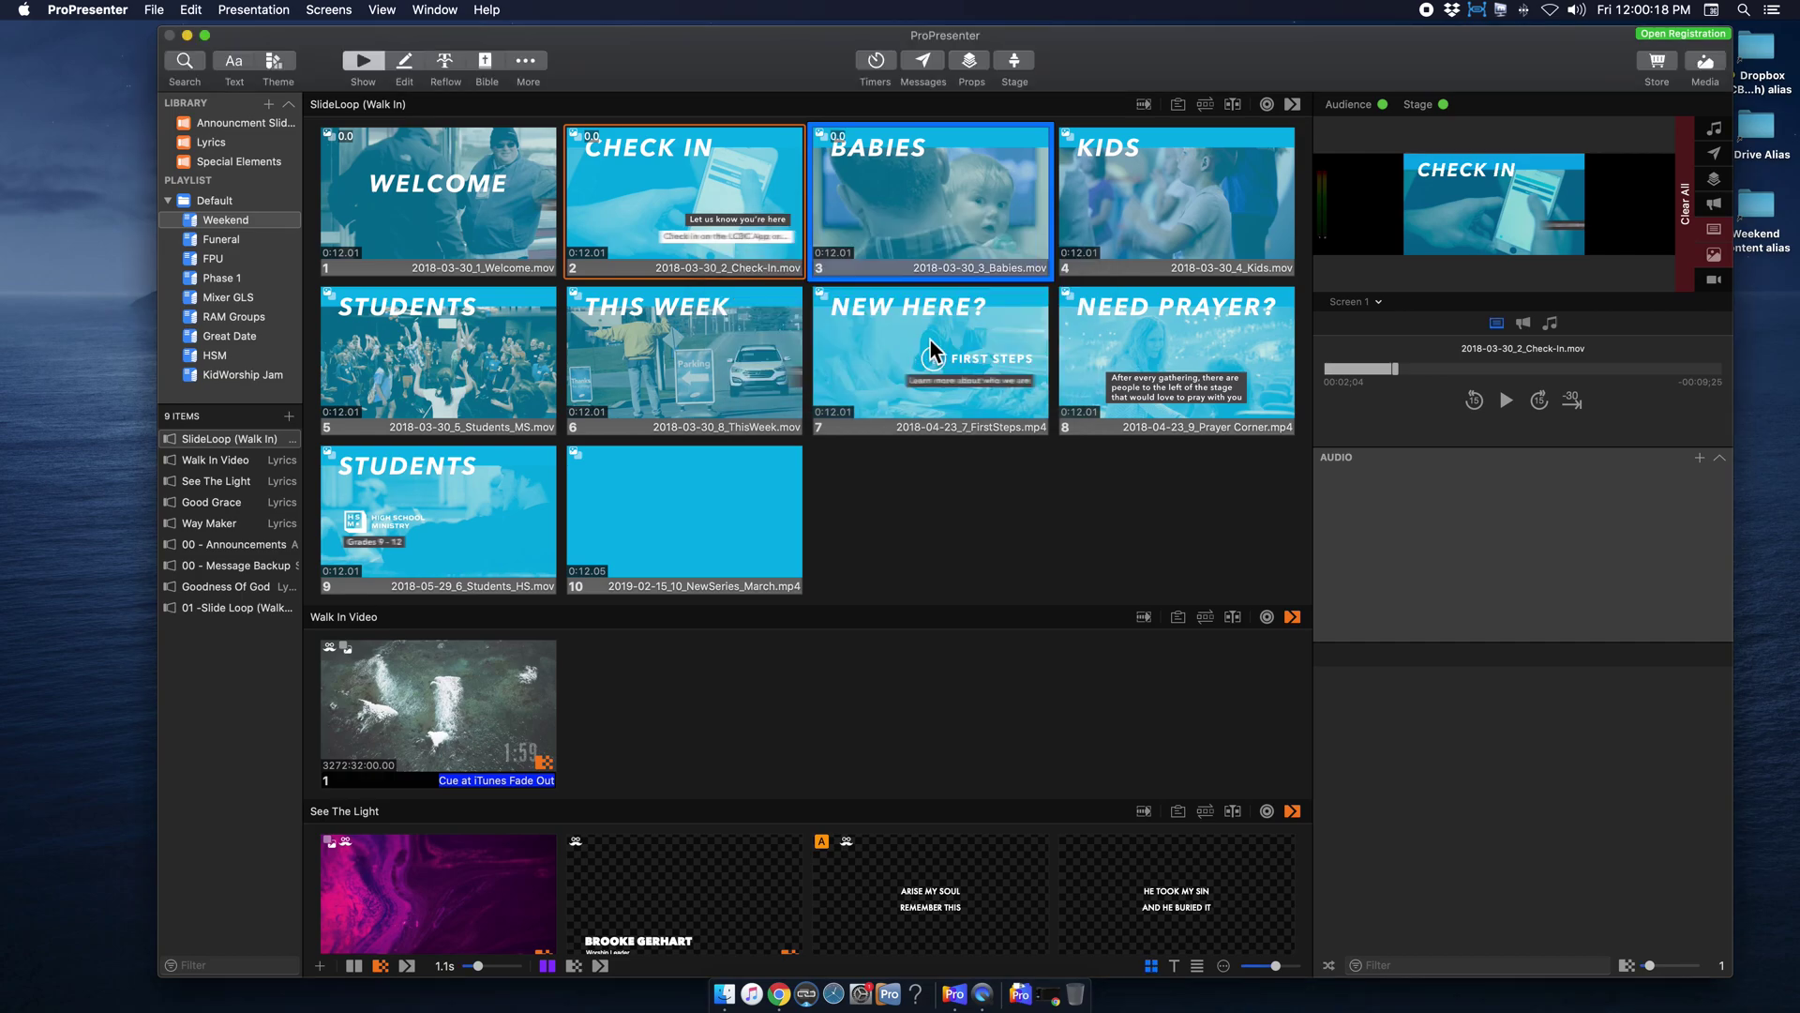
{"action": "right_click", "coordinate": [1131, 177]}
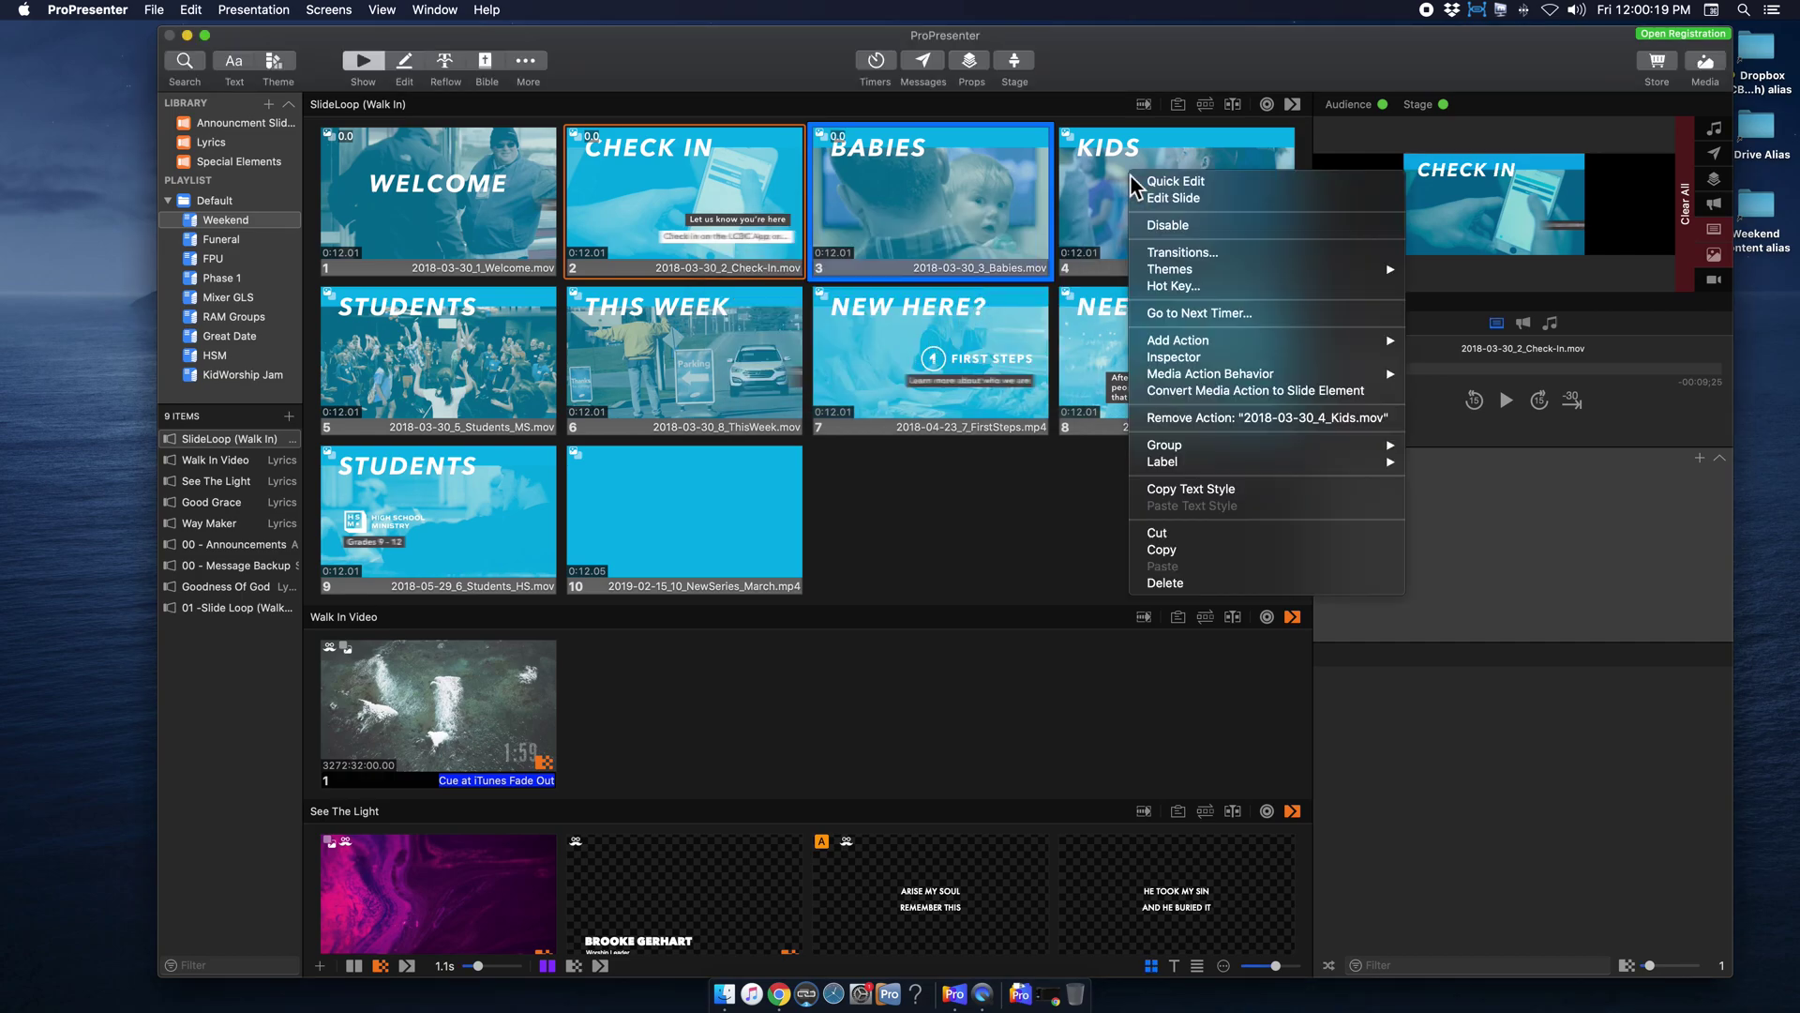
{"action": "left_click", "coordinate": [1254, 313]}
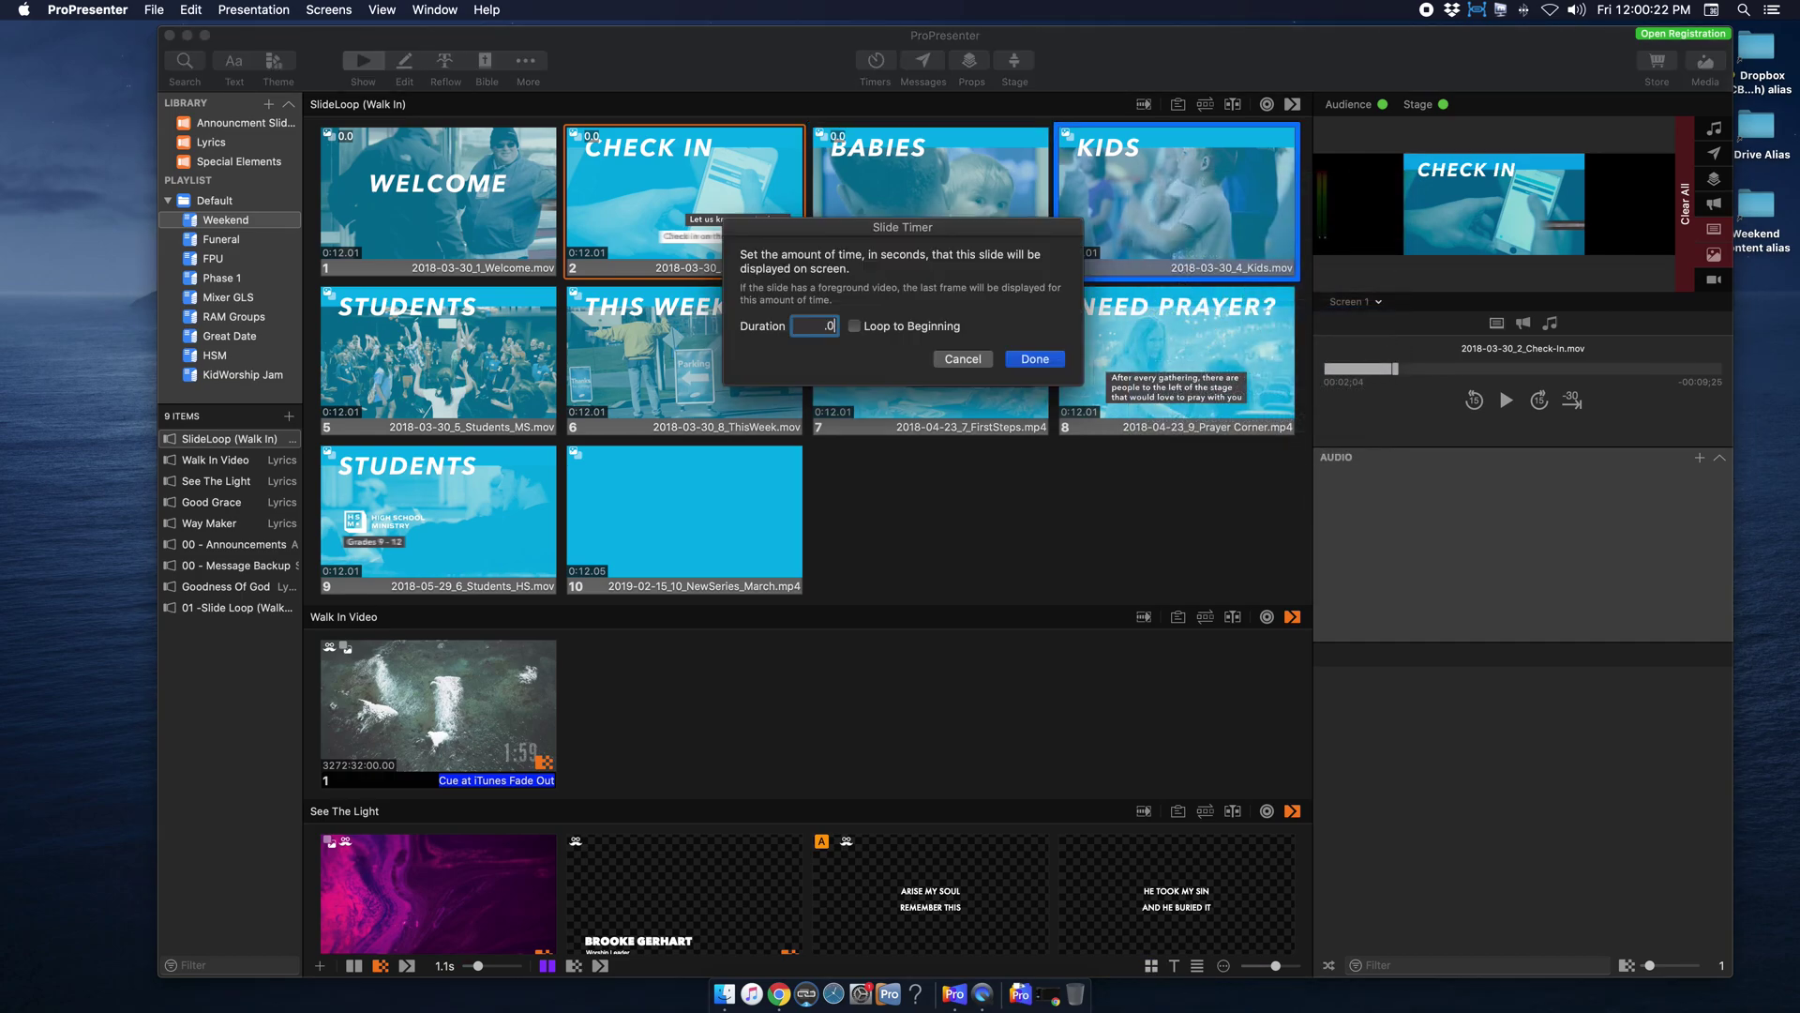
{"action": "key", "text": "Return"}
Set 0-second go-to-next timers on the Students, This Week and New Here? slides
{"action": "right_click", "coordinate": [409, 353]}
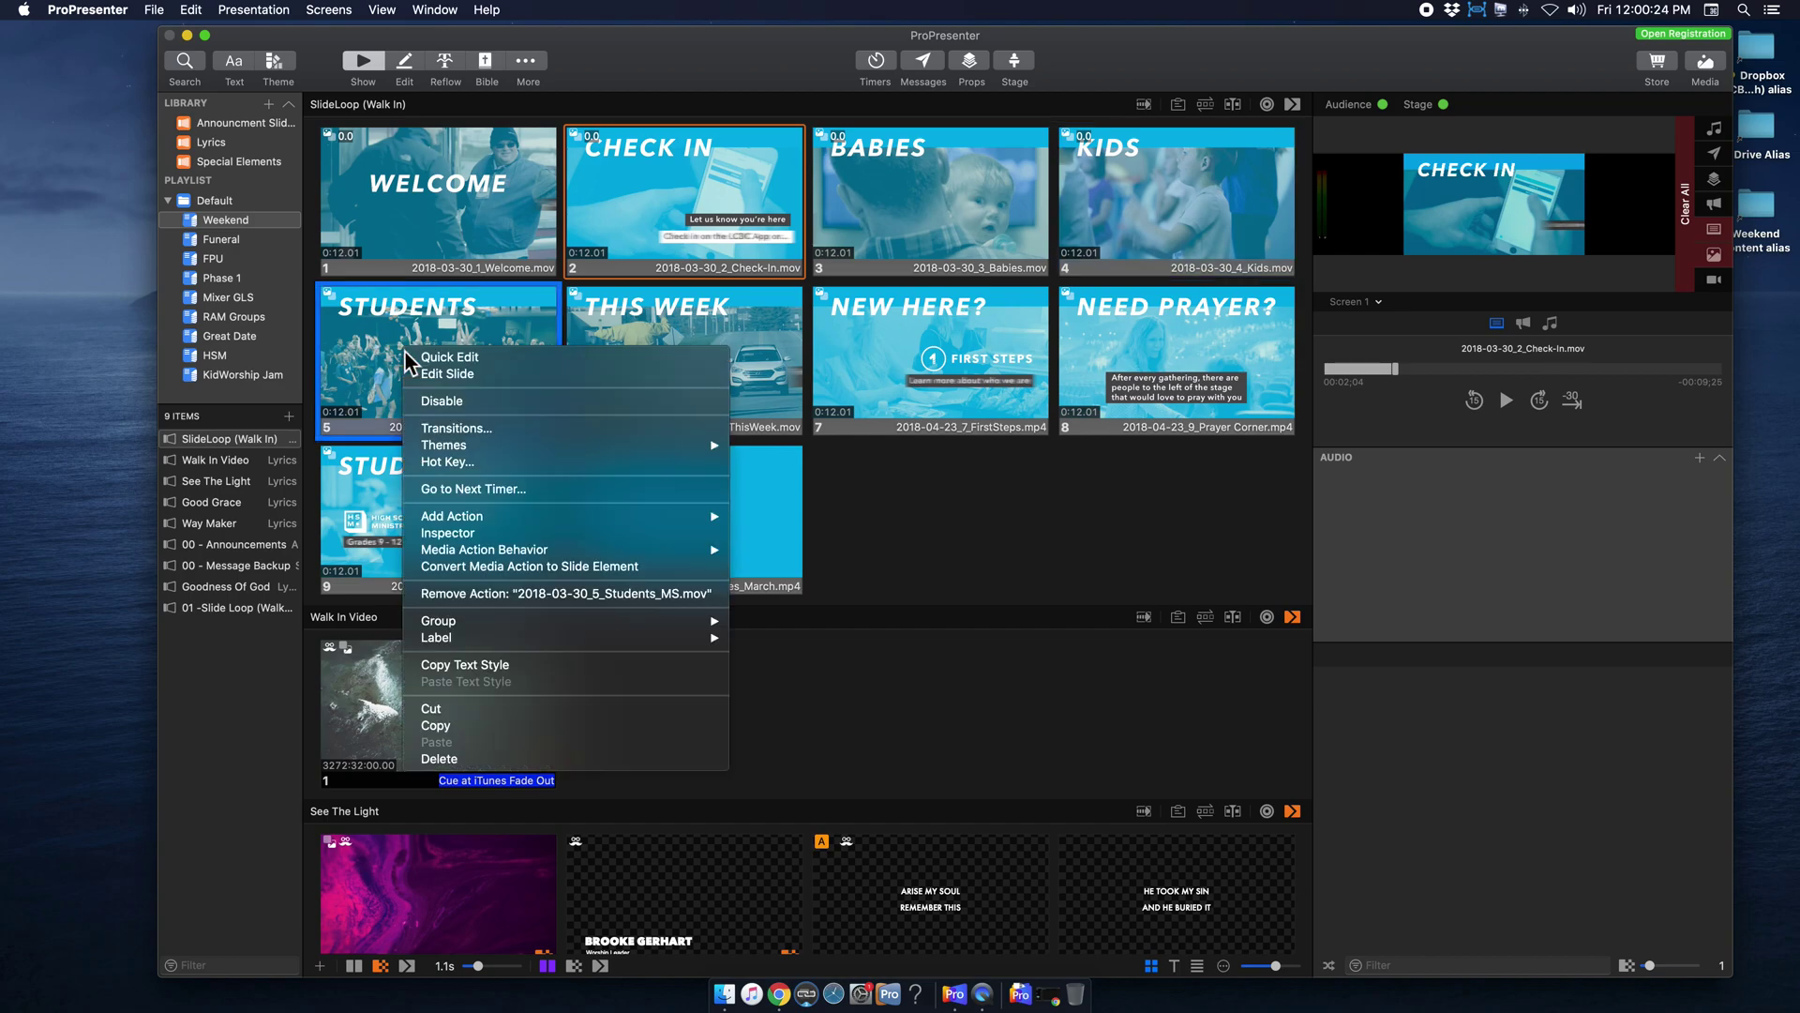
{"action": "left_click", "coordinate": [566, 490]}
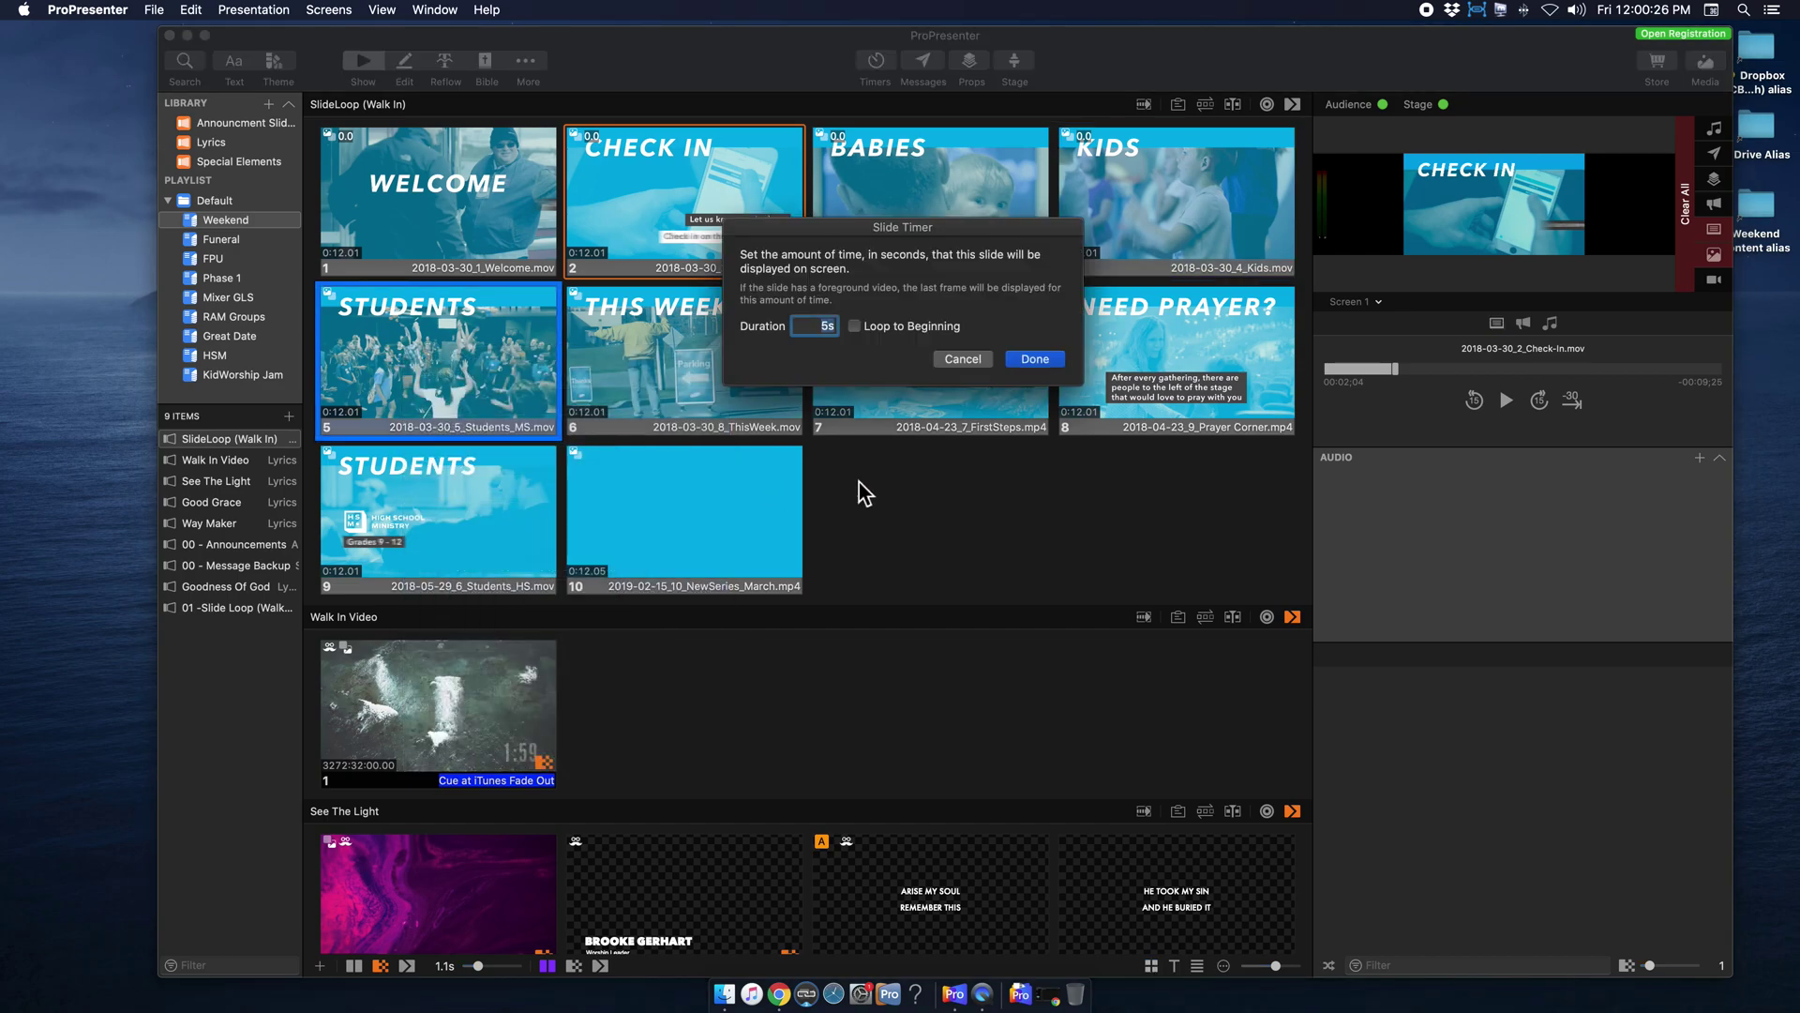
{"action": "key", "text": "Return"}
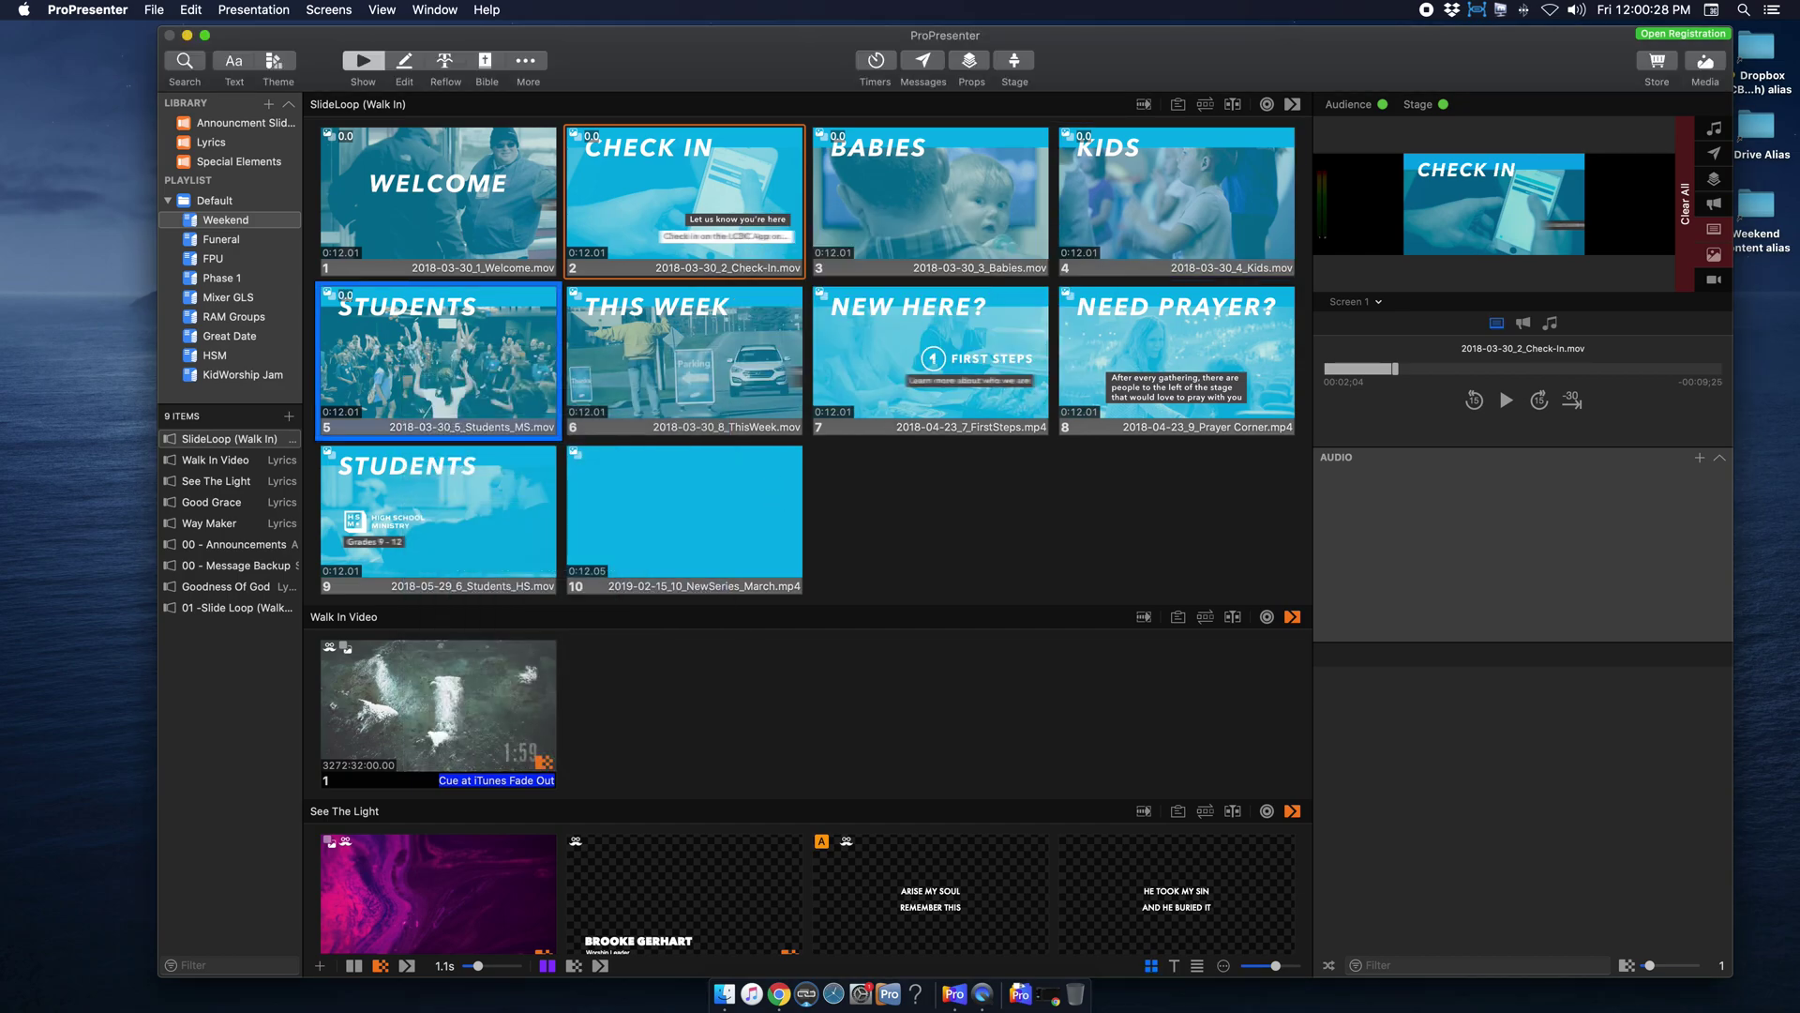
{"action": "right_click", "coordinate": [679, 322]}
{"action": "left_click", "coordinate": [843, 464]}
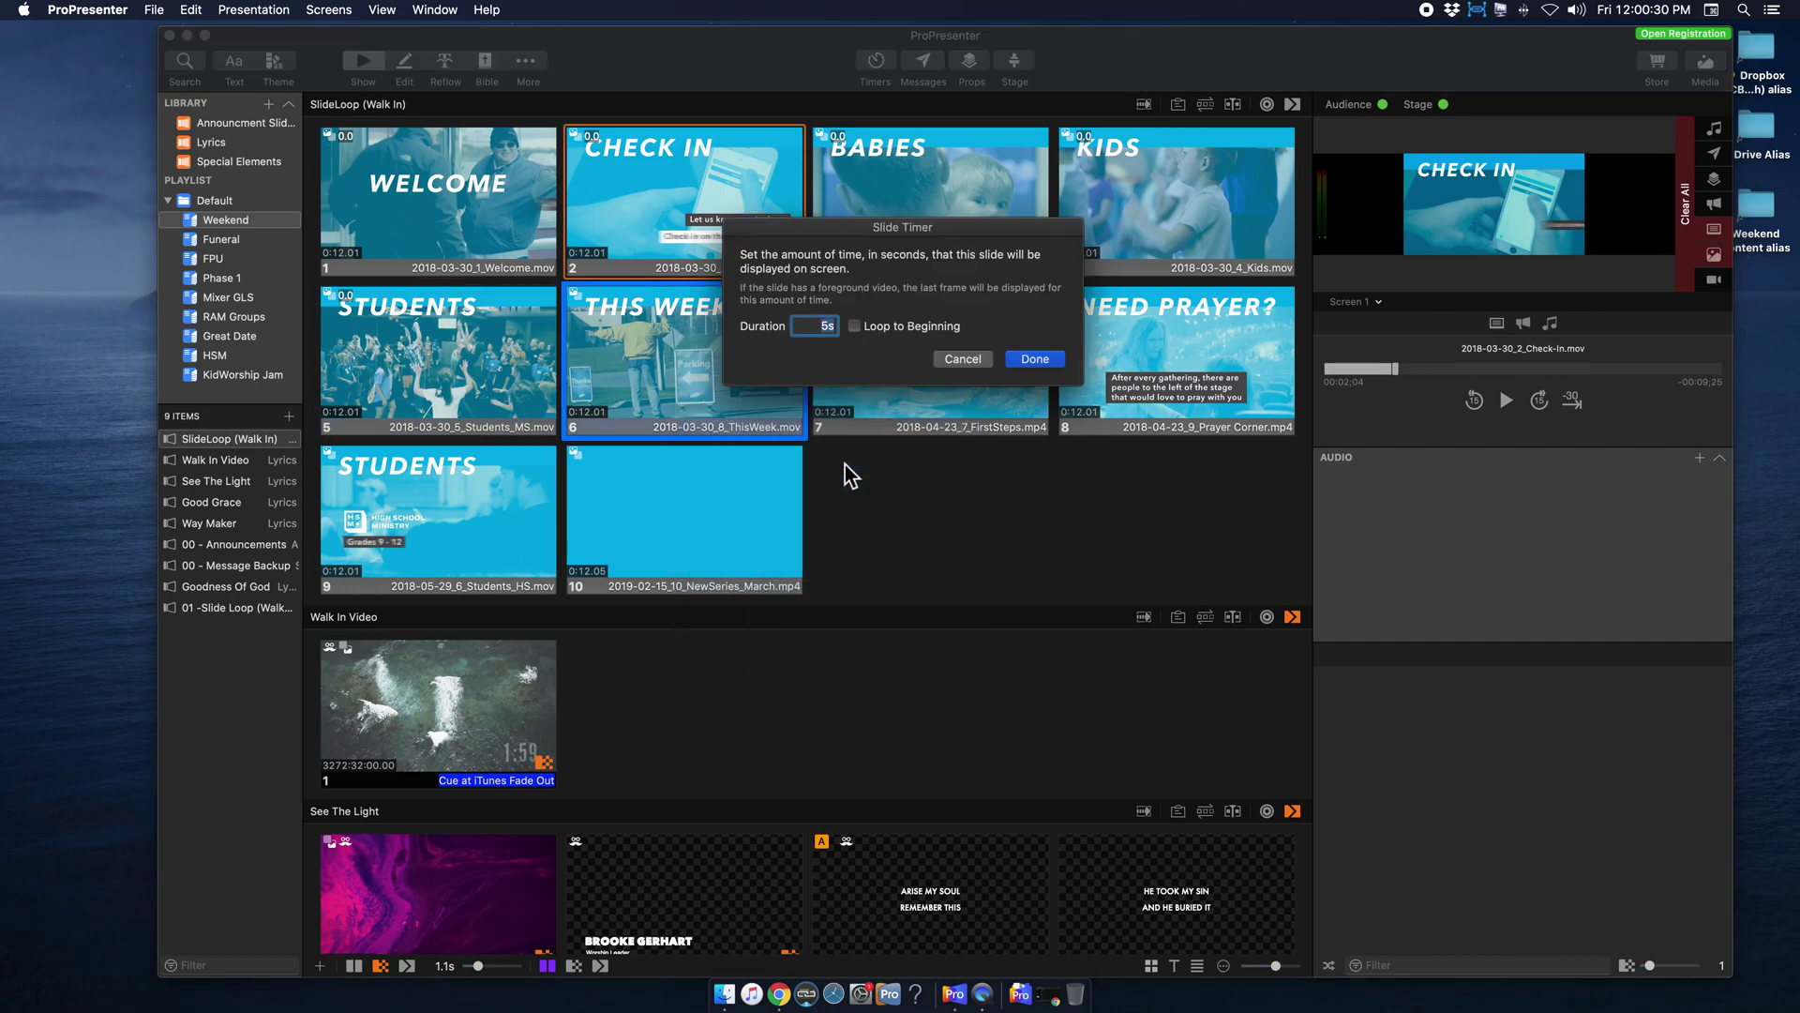
{"action": "key", "text": "Return"}
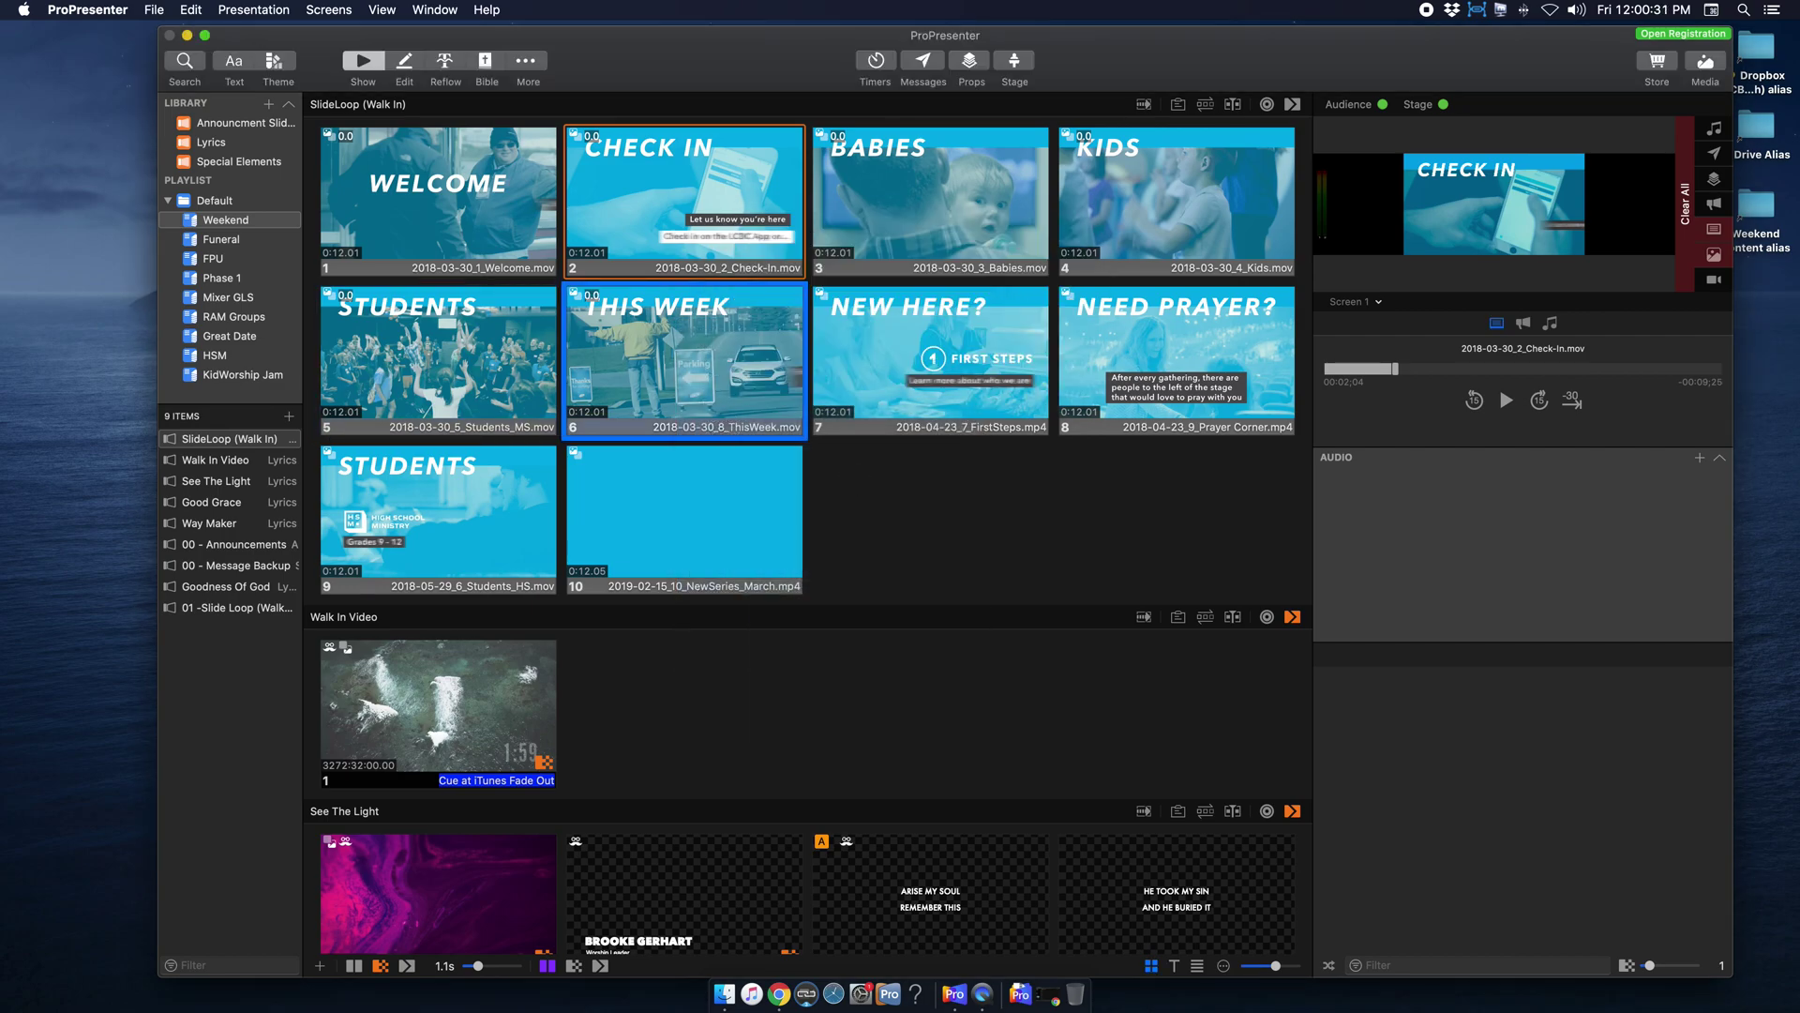
{"action": "right_click", "coordinate": [910, 366]}
{"action": "left_click", "coordinate": [1075, 507]}
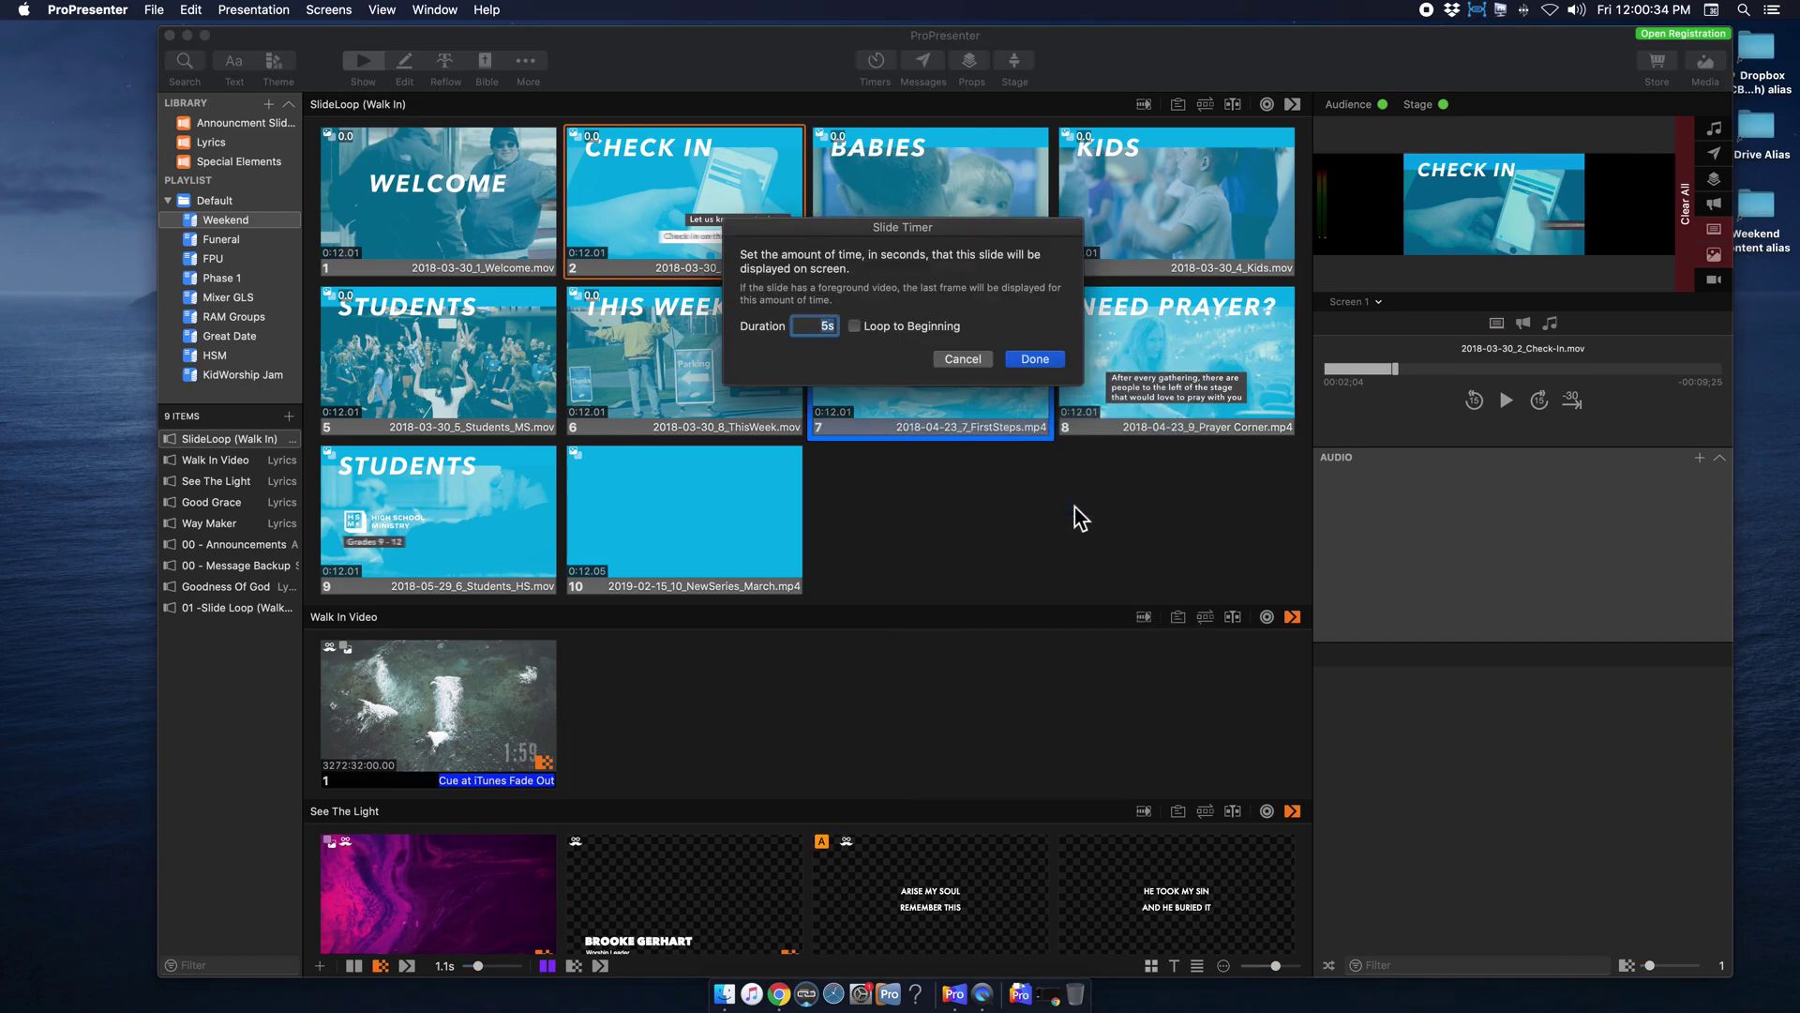
{"action": "key", "text": "Return"}
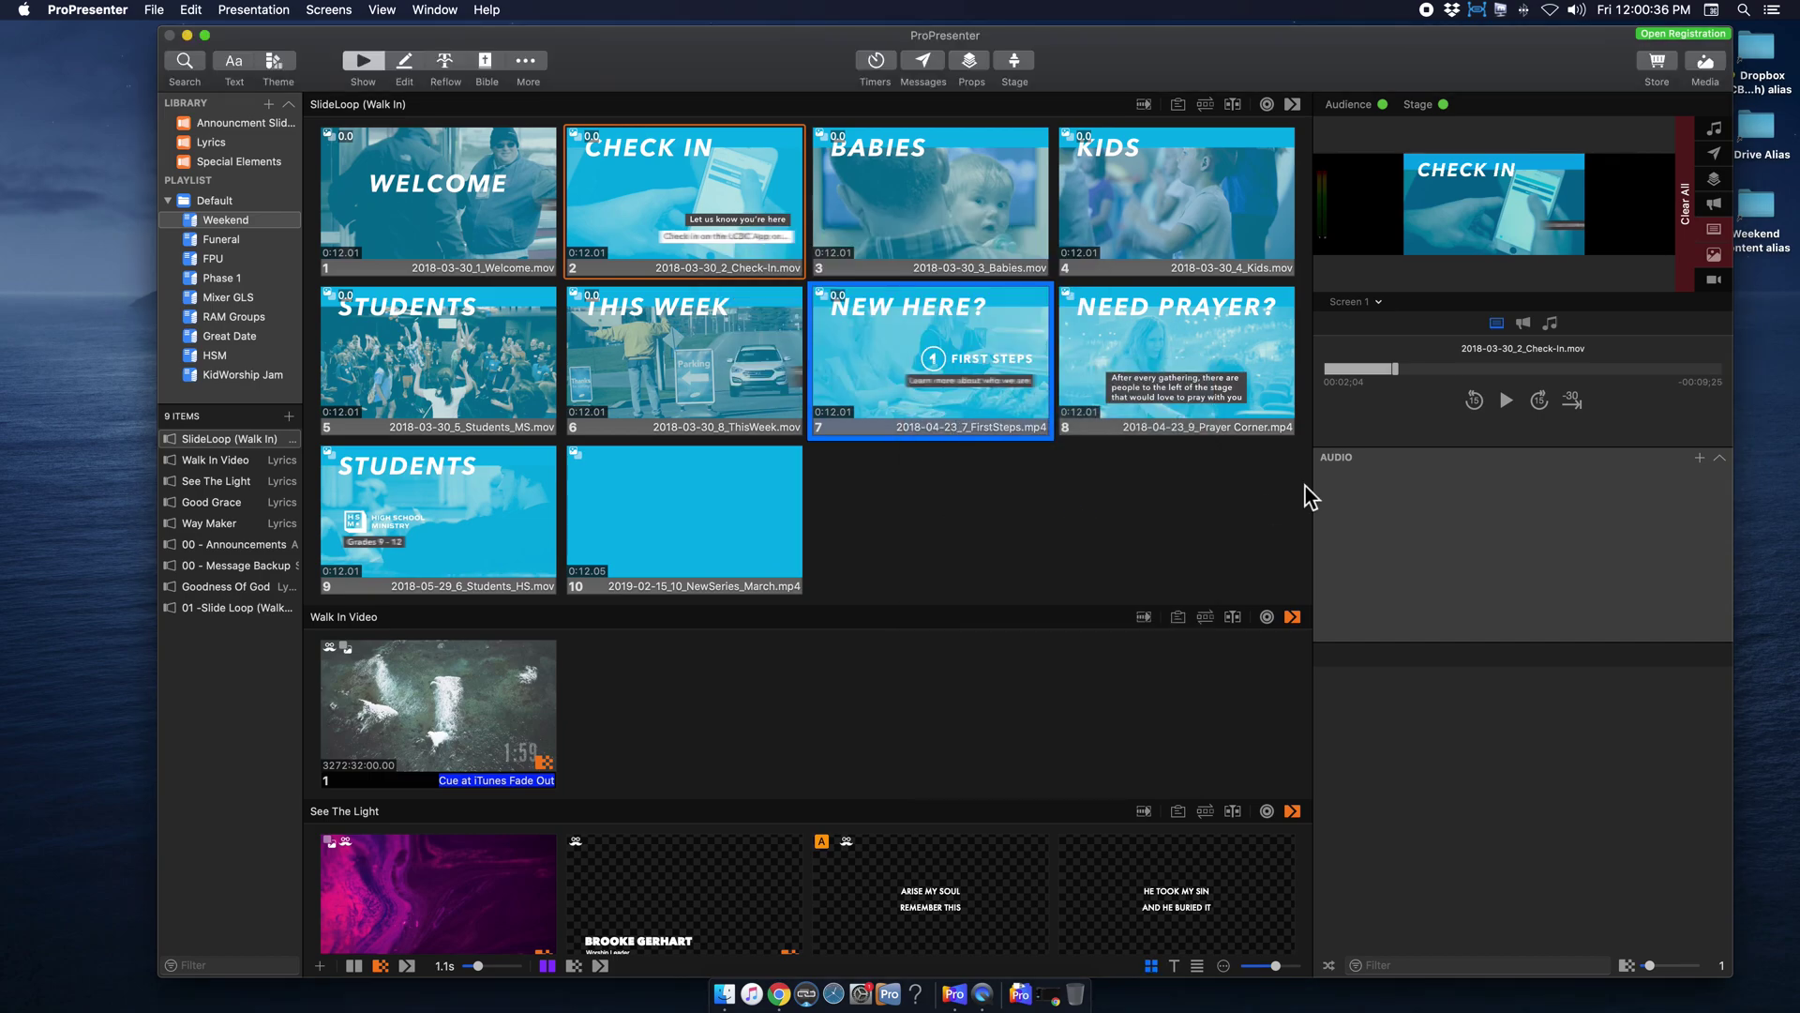
Set 0-second go-to-next timers on Need Prayer? and slide 9, Students
{"action": "right_click", "coordinate": [1150, 348]}
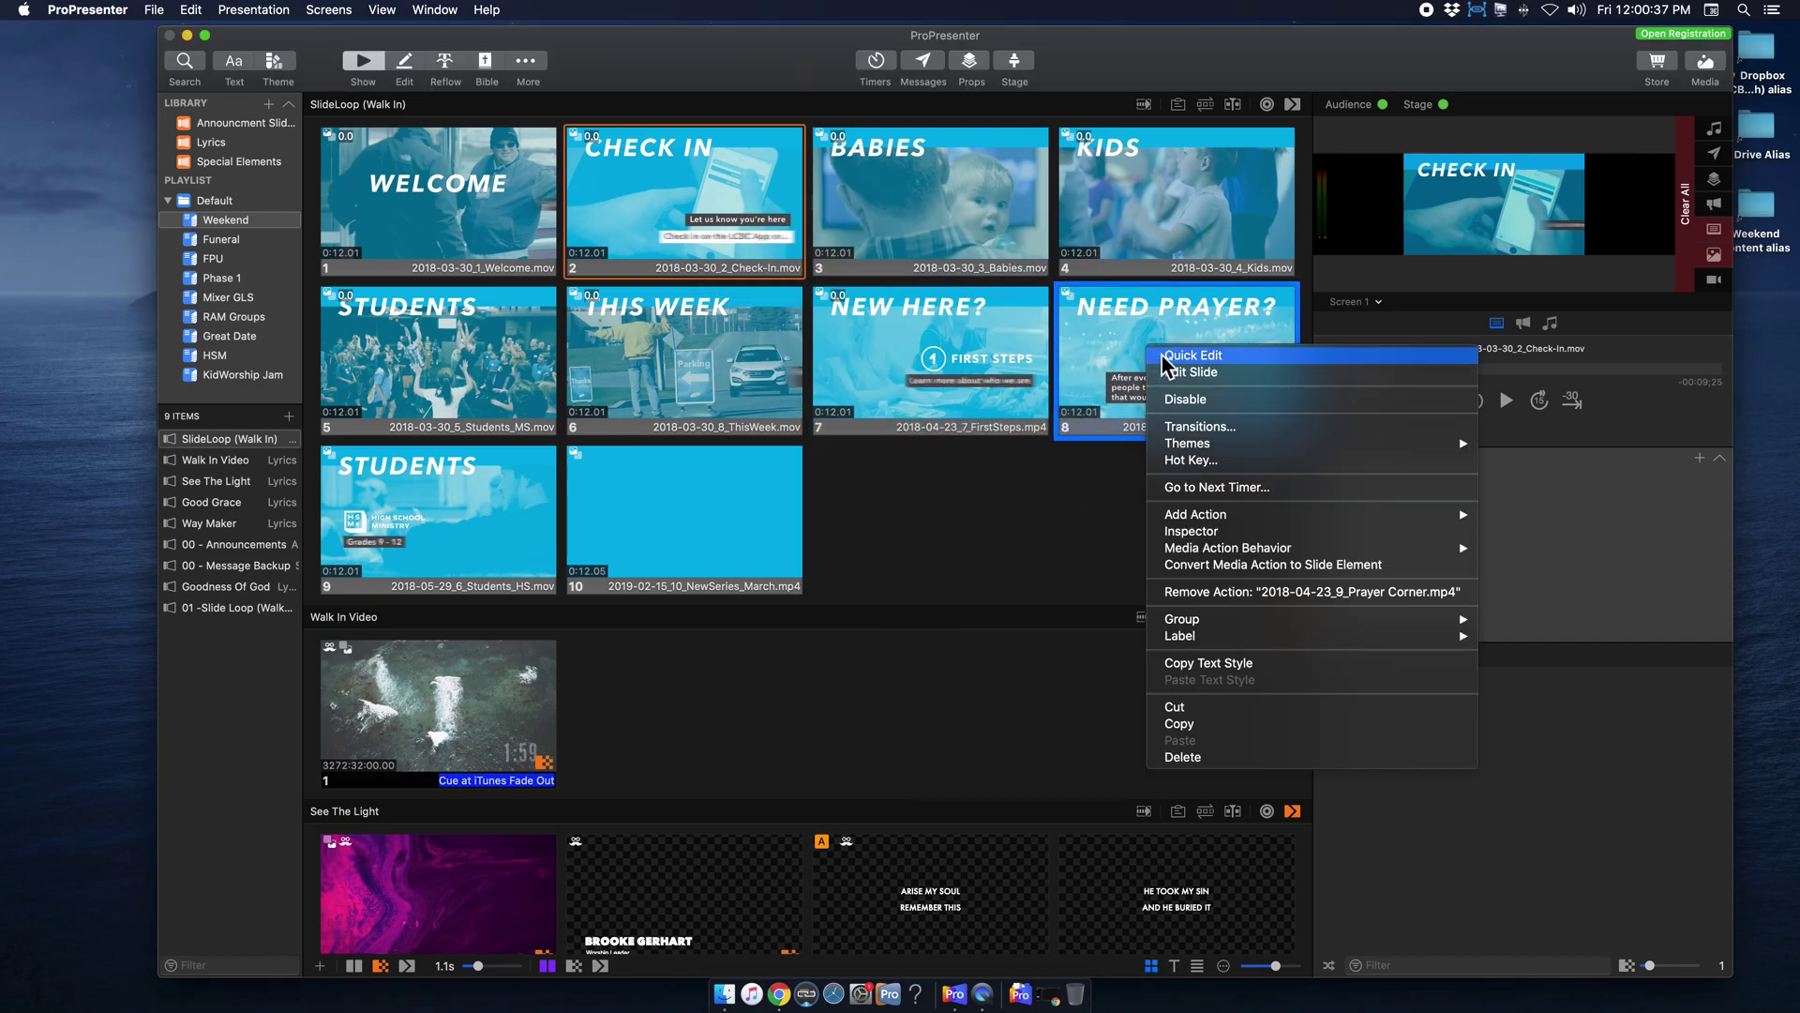
{"action": "left_click", "coordinate": [1151, 489]}
{"action": "key", "text": "Return"}
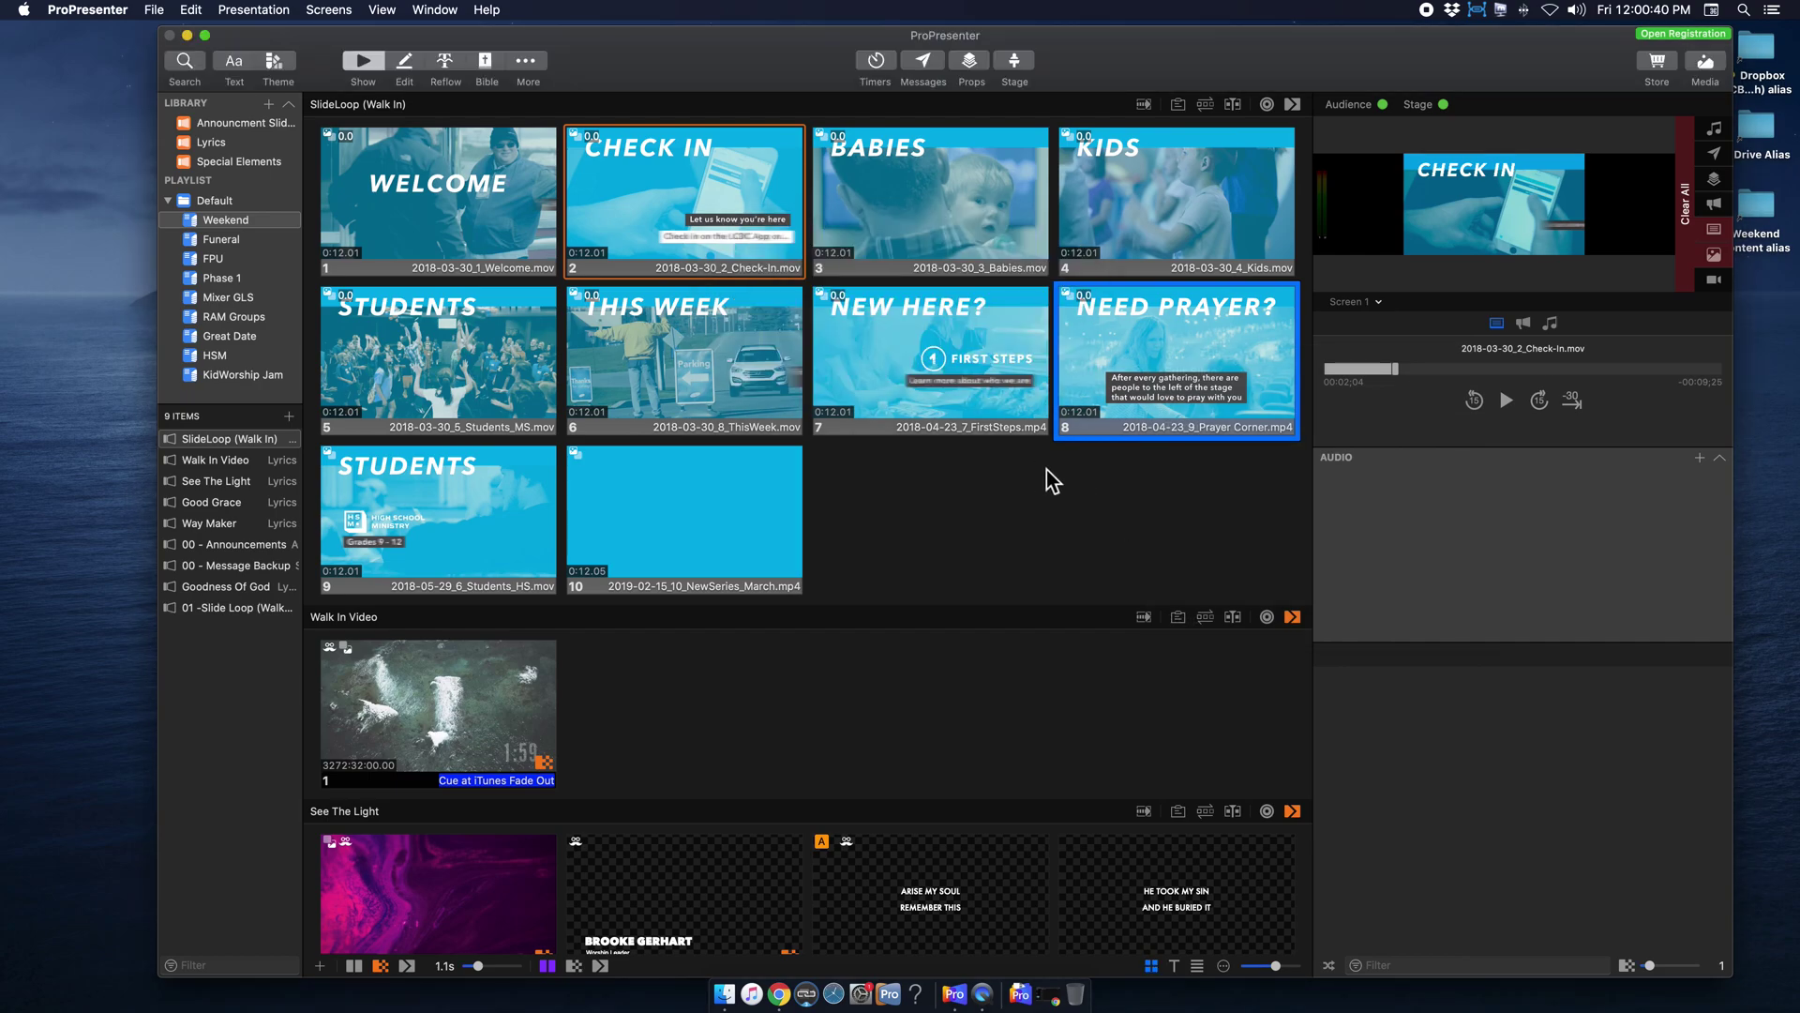
{"action": "right_click", "coordinate": [421, 496]}
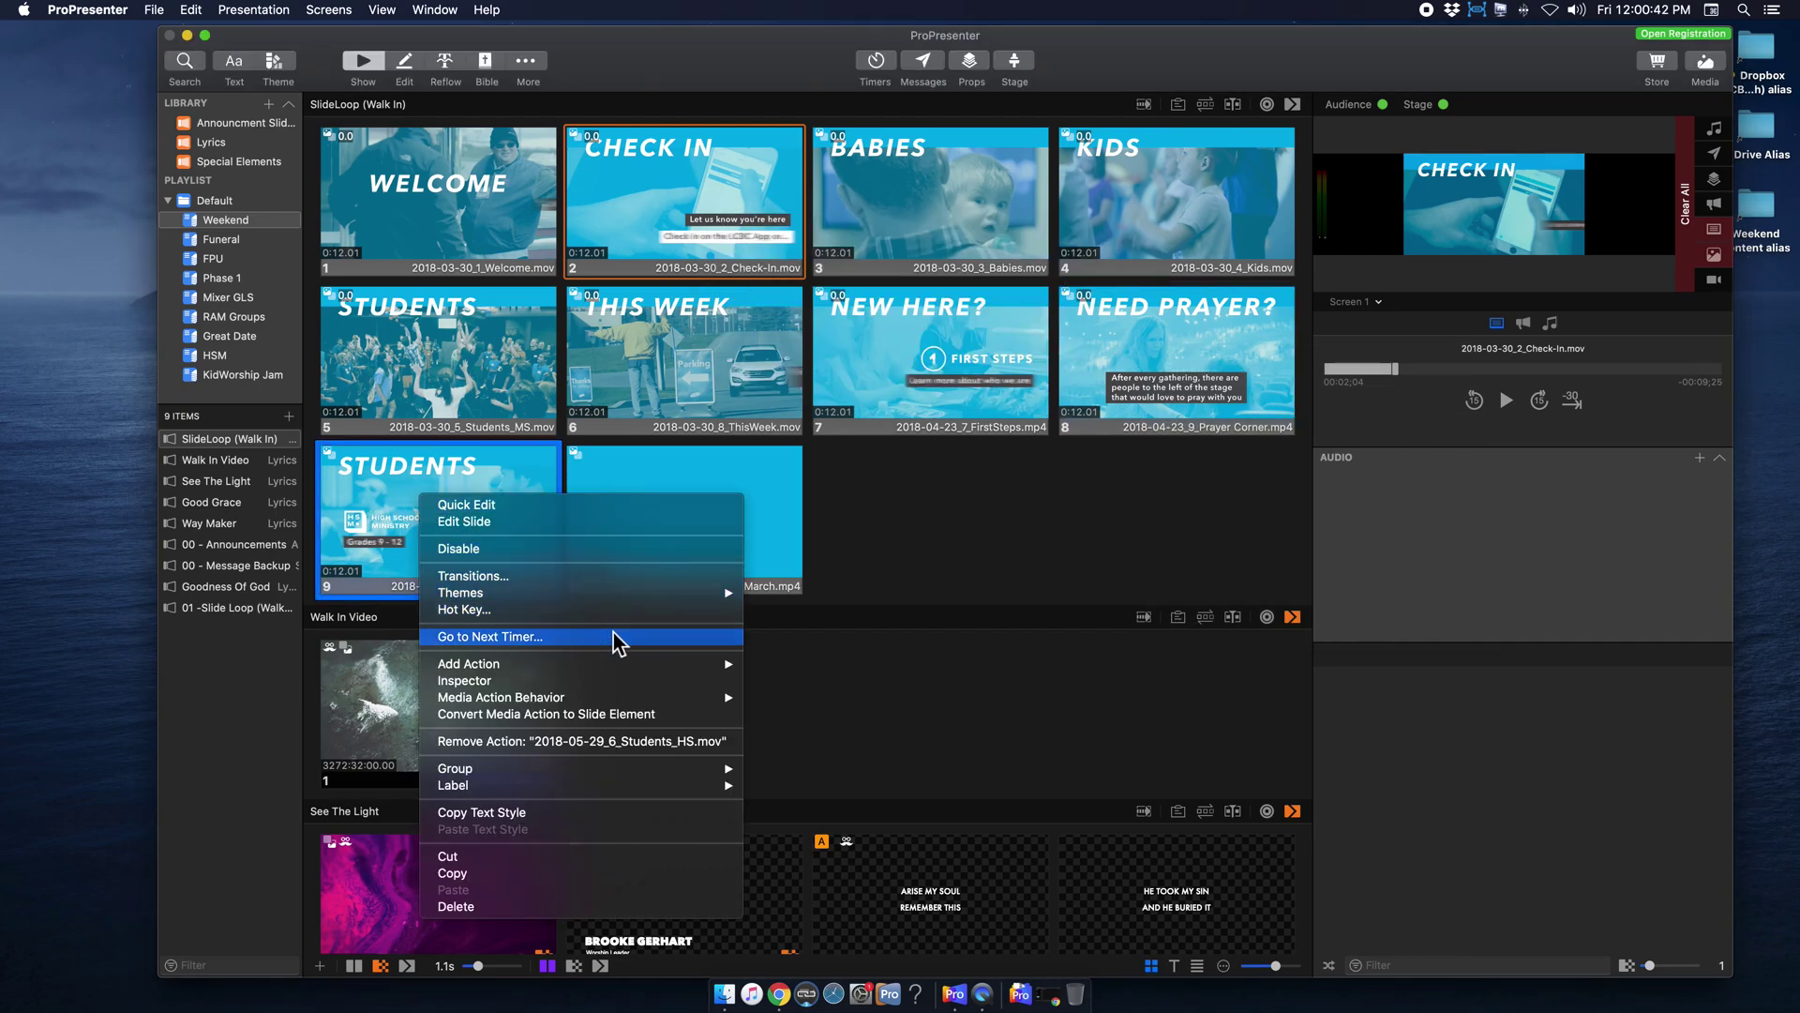
{"action": "left_click", "coordinate": [525, 636]}
{"action": "key", "text": "Return"}
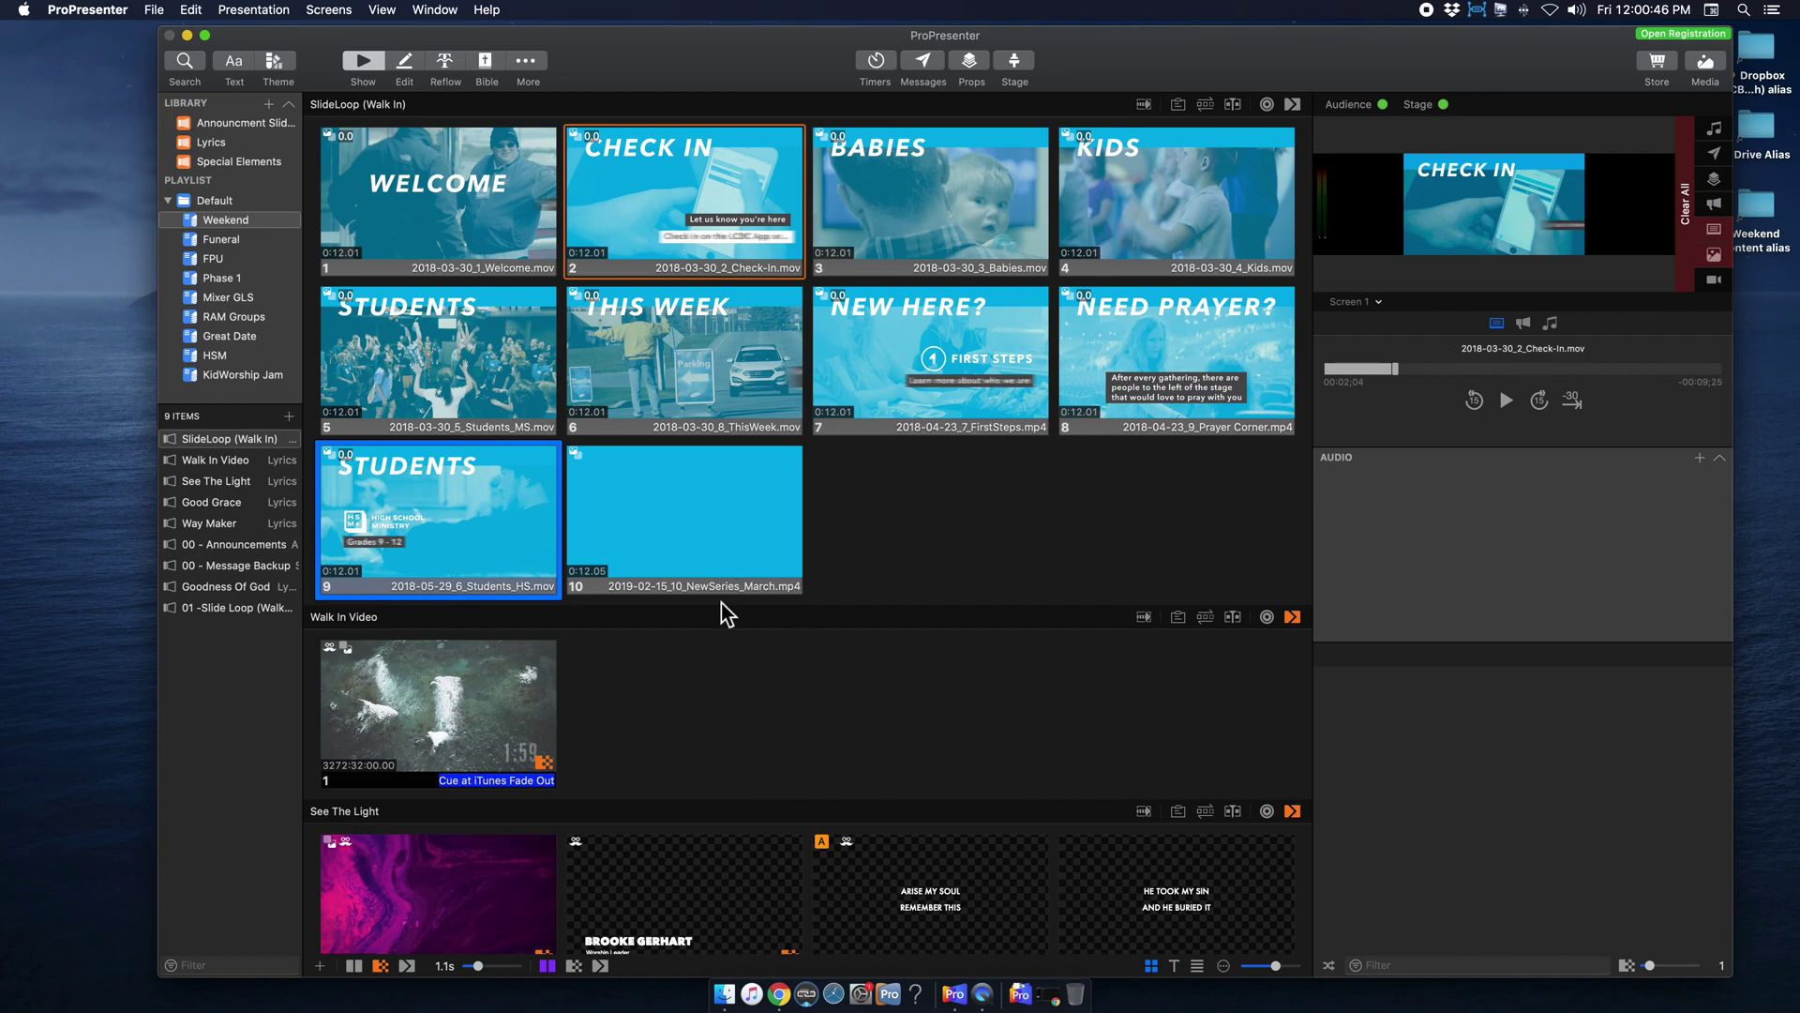
{"action": "right_click", "coordinate": [668, 489]}
Give slide 10 a 0-second timer that loops to the beginning
{"action": "left_click", "coordinate": [814, 629]}
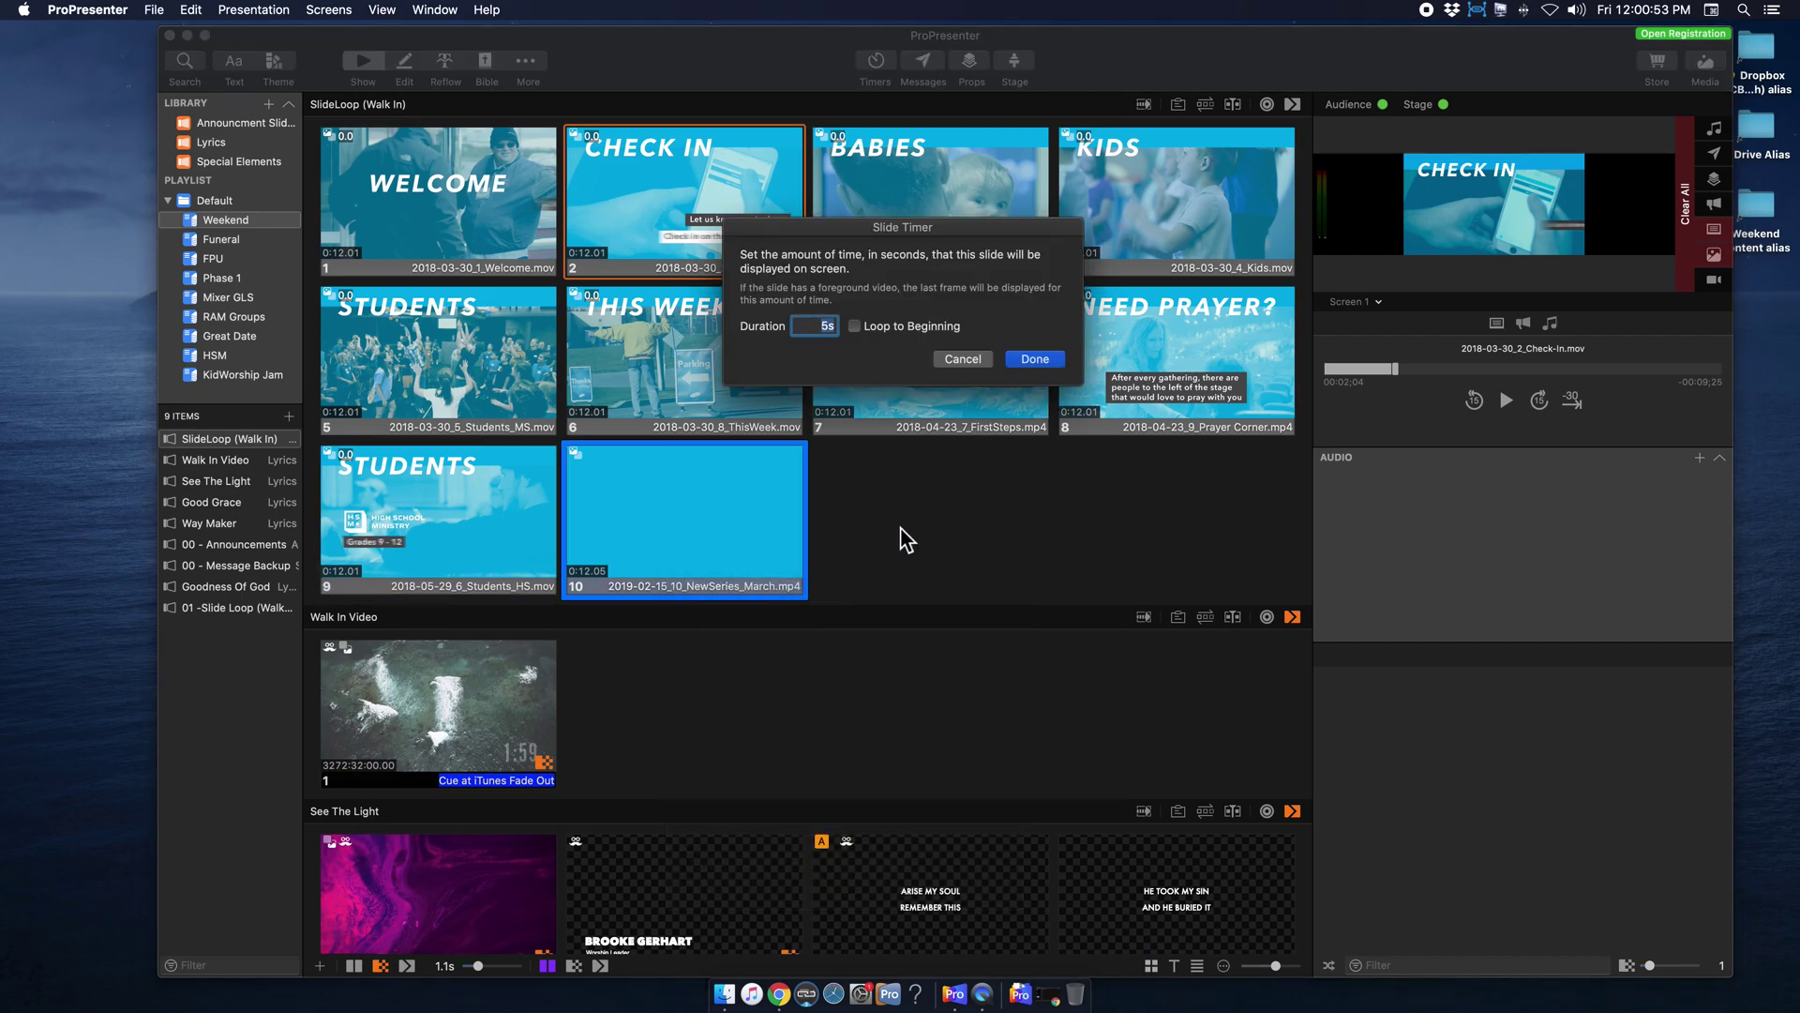
{"action": "type", "text": ".0"}
{"action": "left_click", "coordinate": [858, 327]}
{"action": "left_click", "coordinate": [1035, 359]}
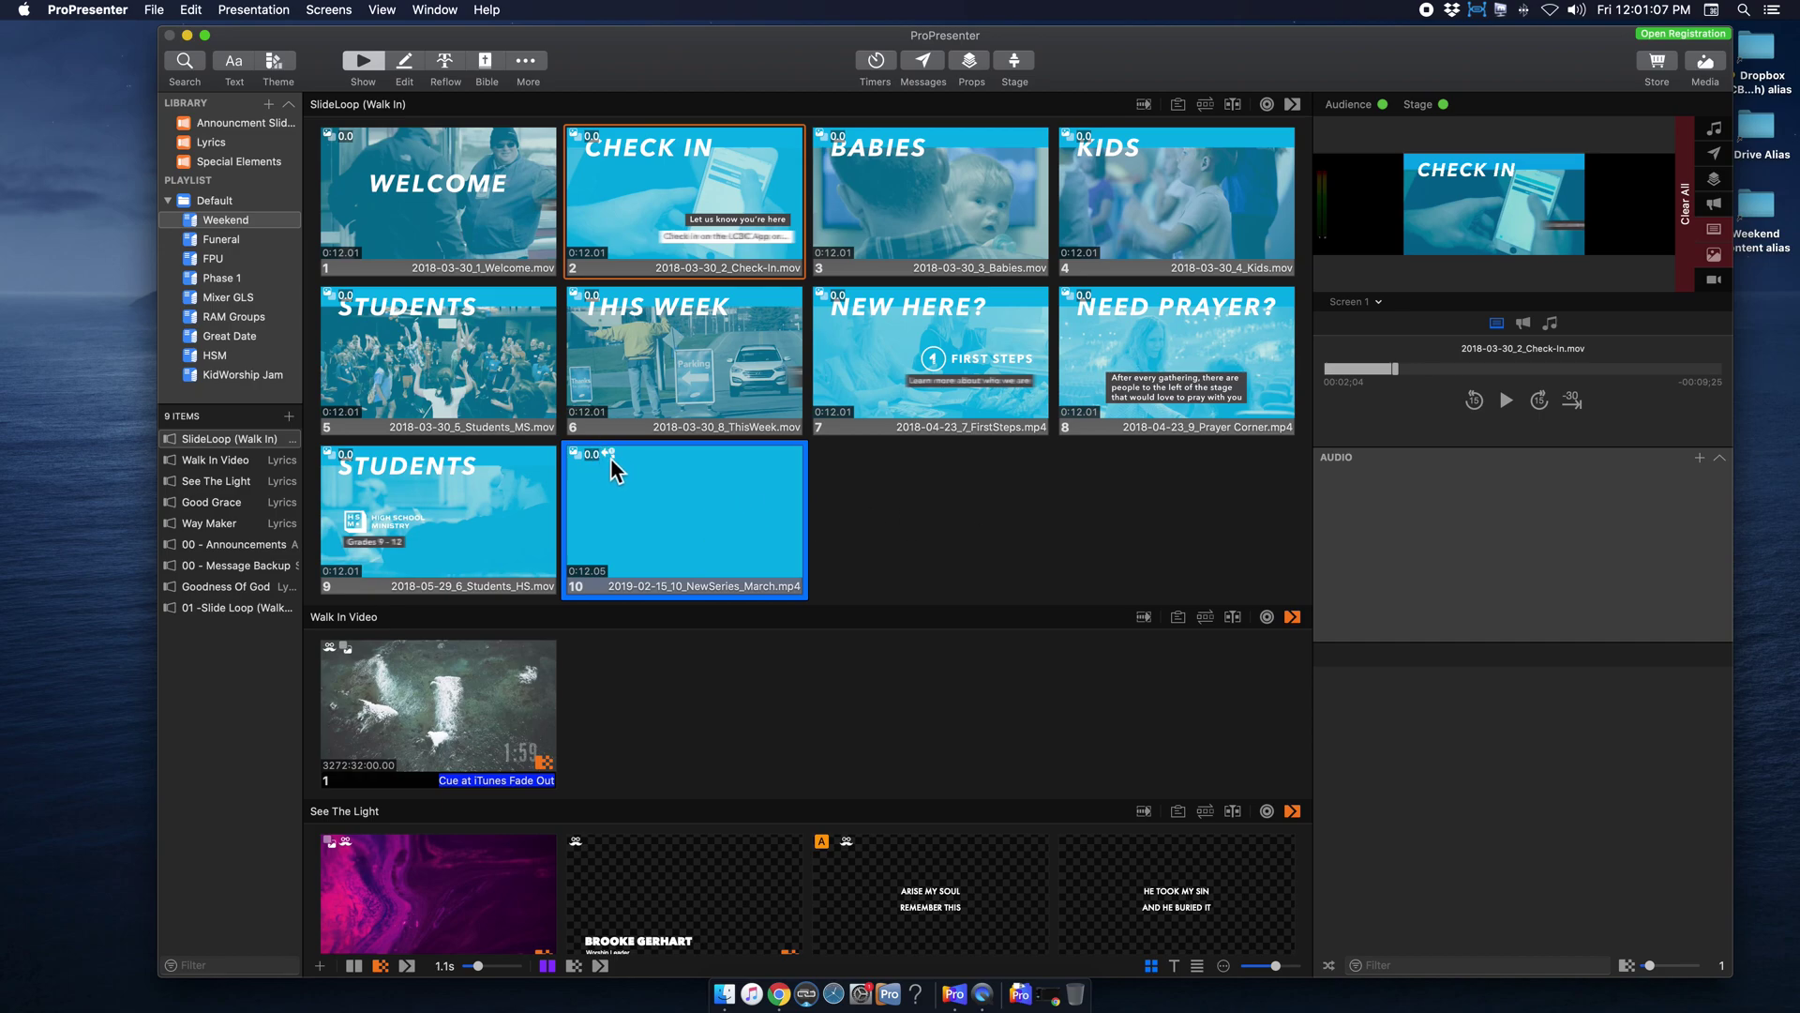
Test the loop by playing slide 10 near its end and pausing Welcome once it returns
{"action": "left_click", "coordinate": [730, 544]}
{"action": "left_click", "coordinate": [1641, 369]}
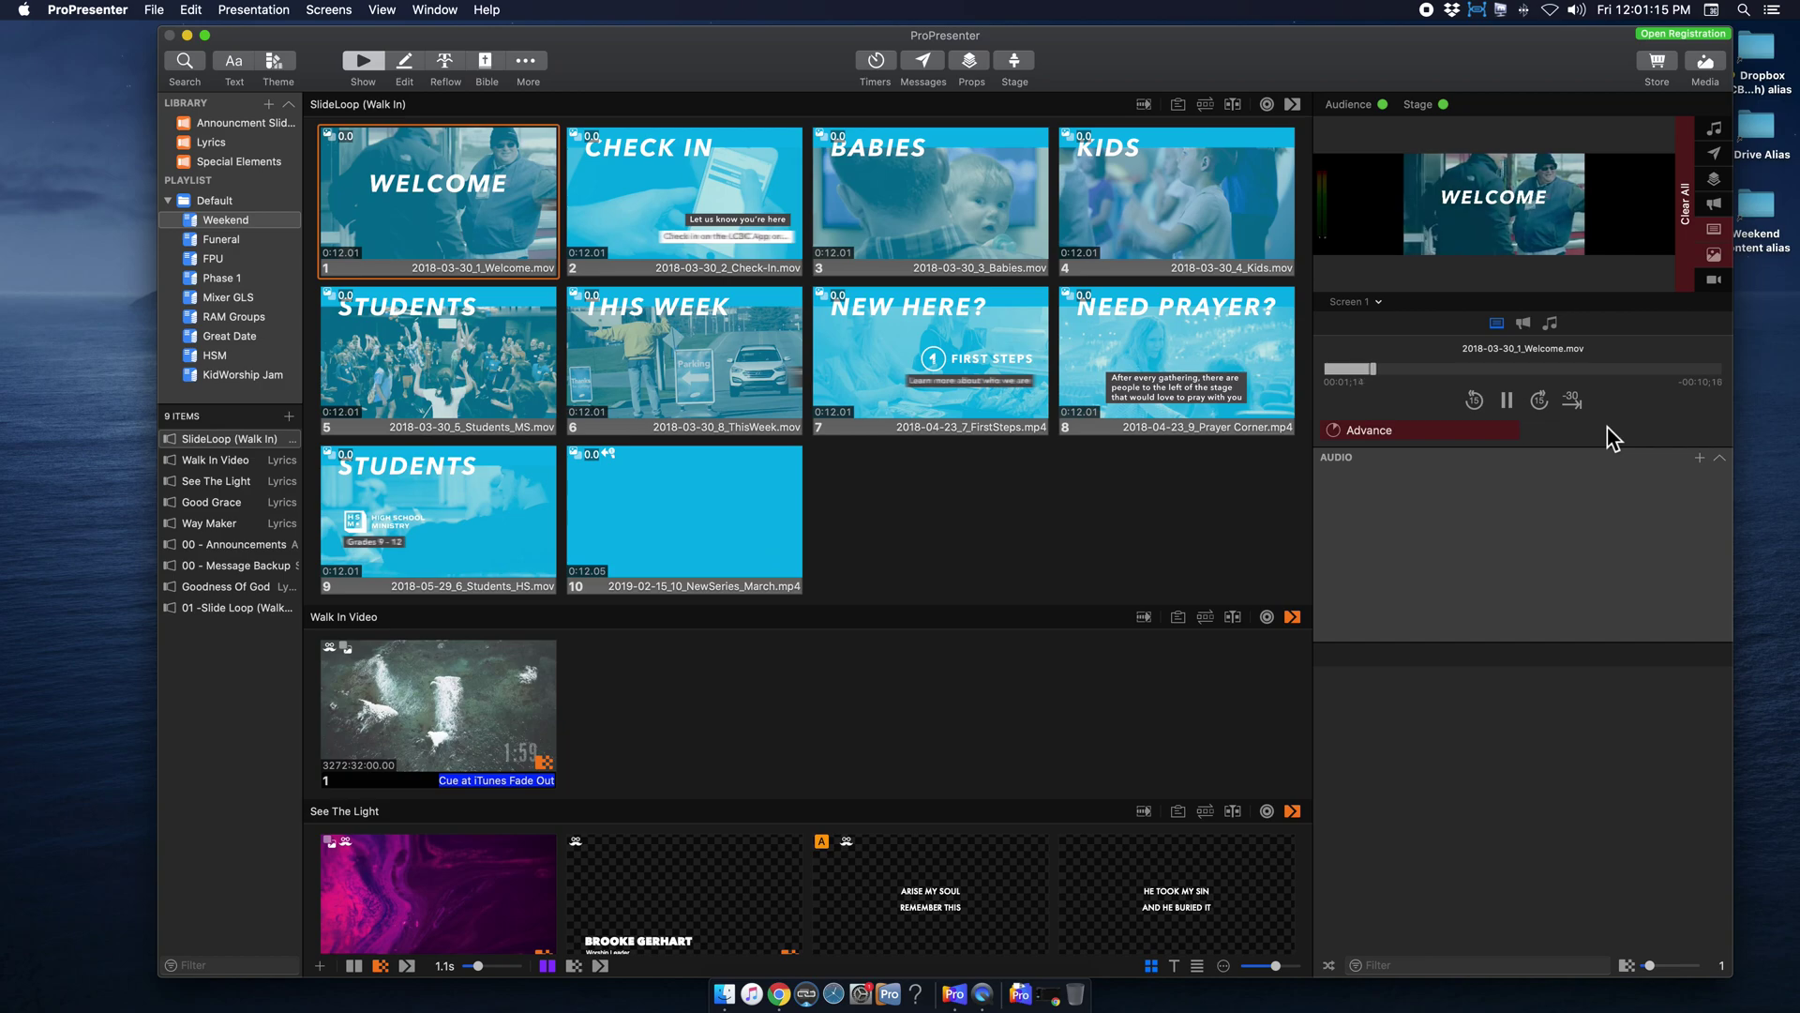
{"action": "left_click", "coordinate": [1507, 400]}
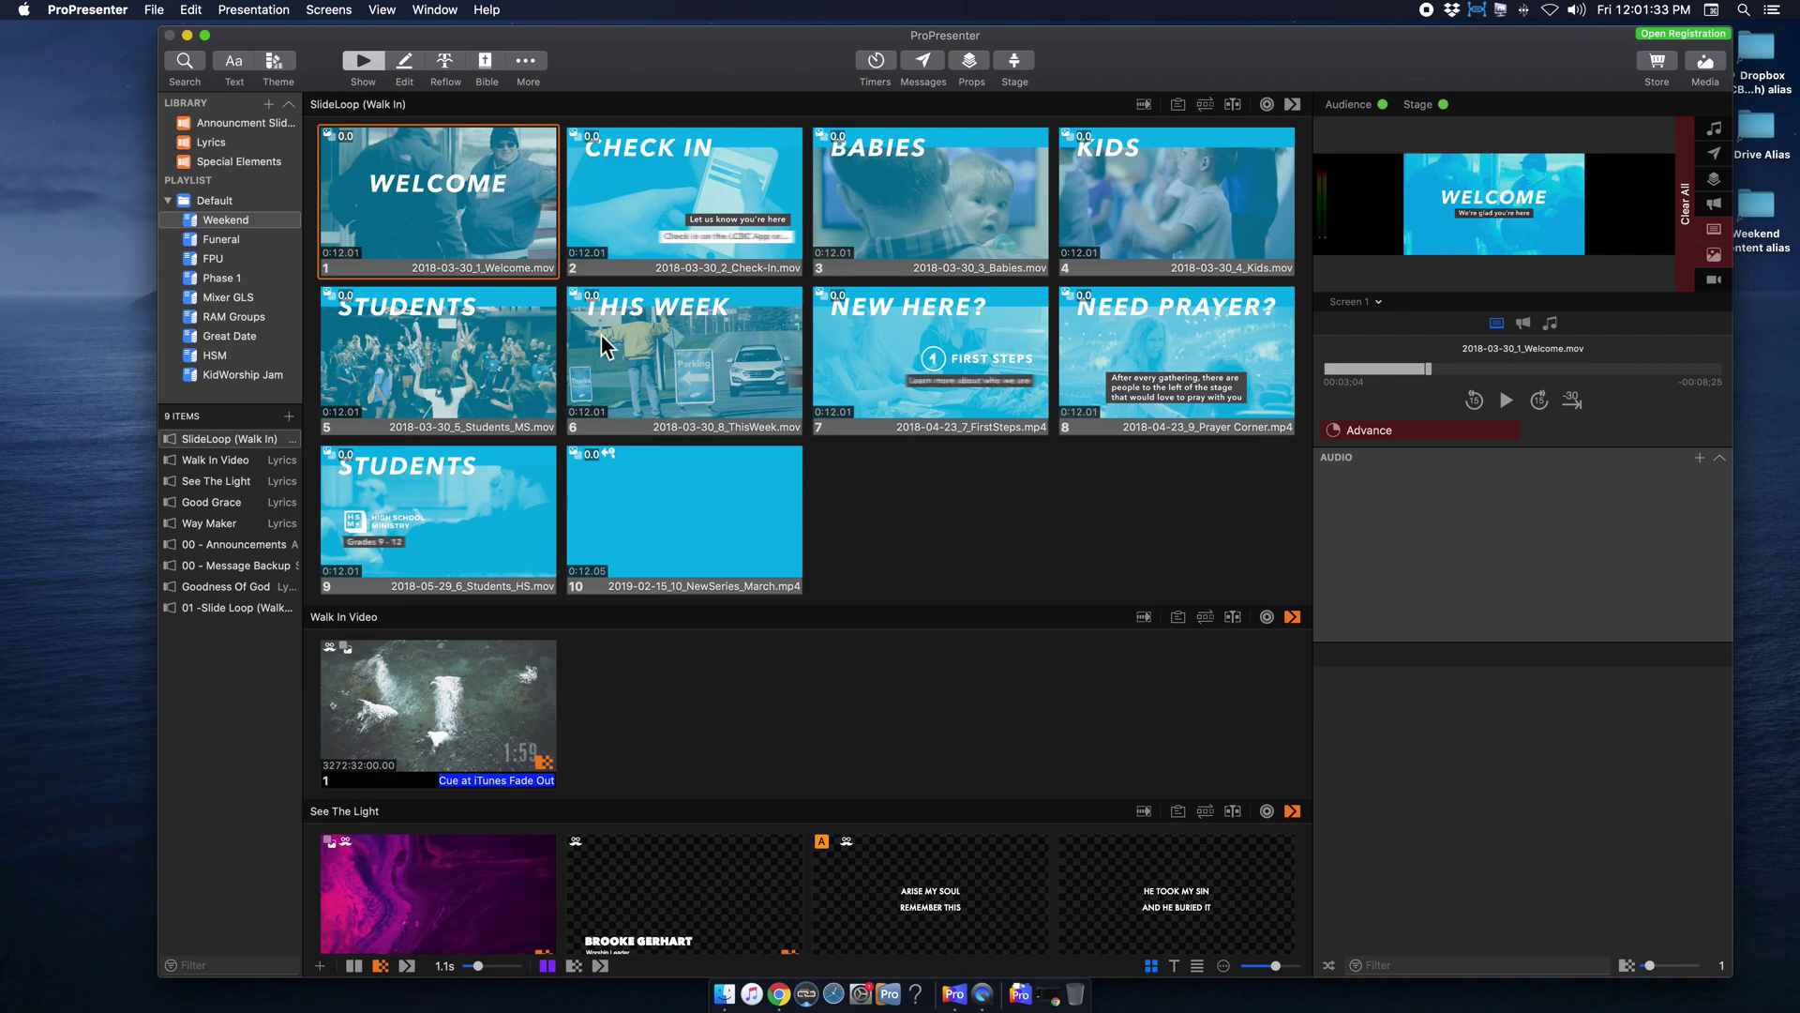
Add a blank slide 11 to the end of the presentation and trigger it
{"action": "left_click", "coordinate": [320, 967]}
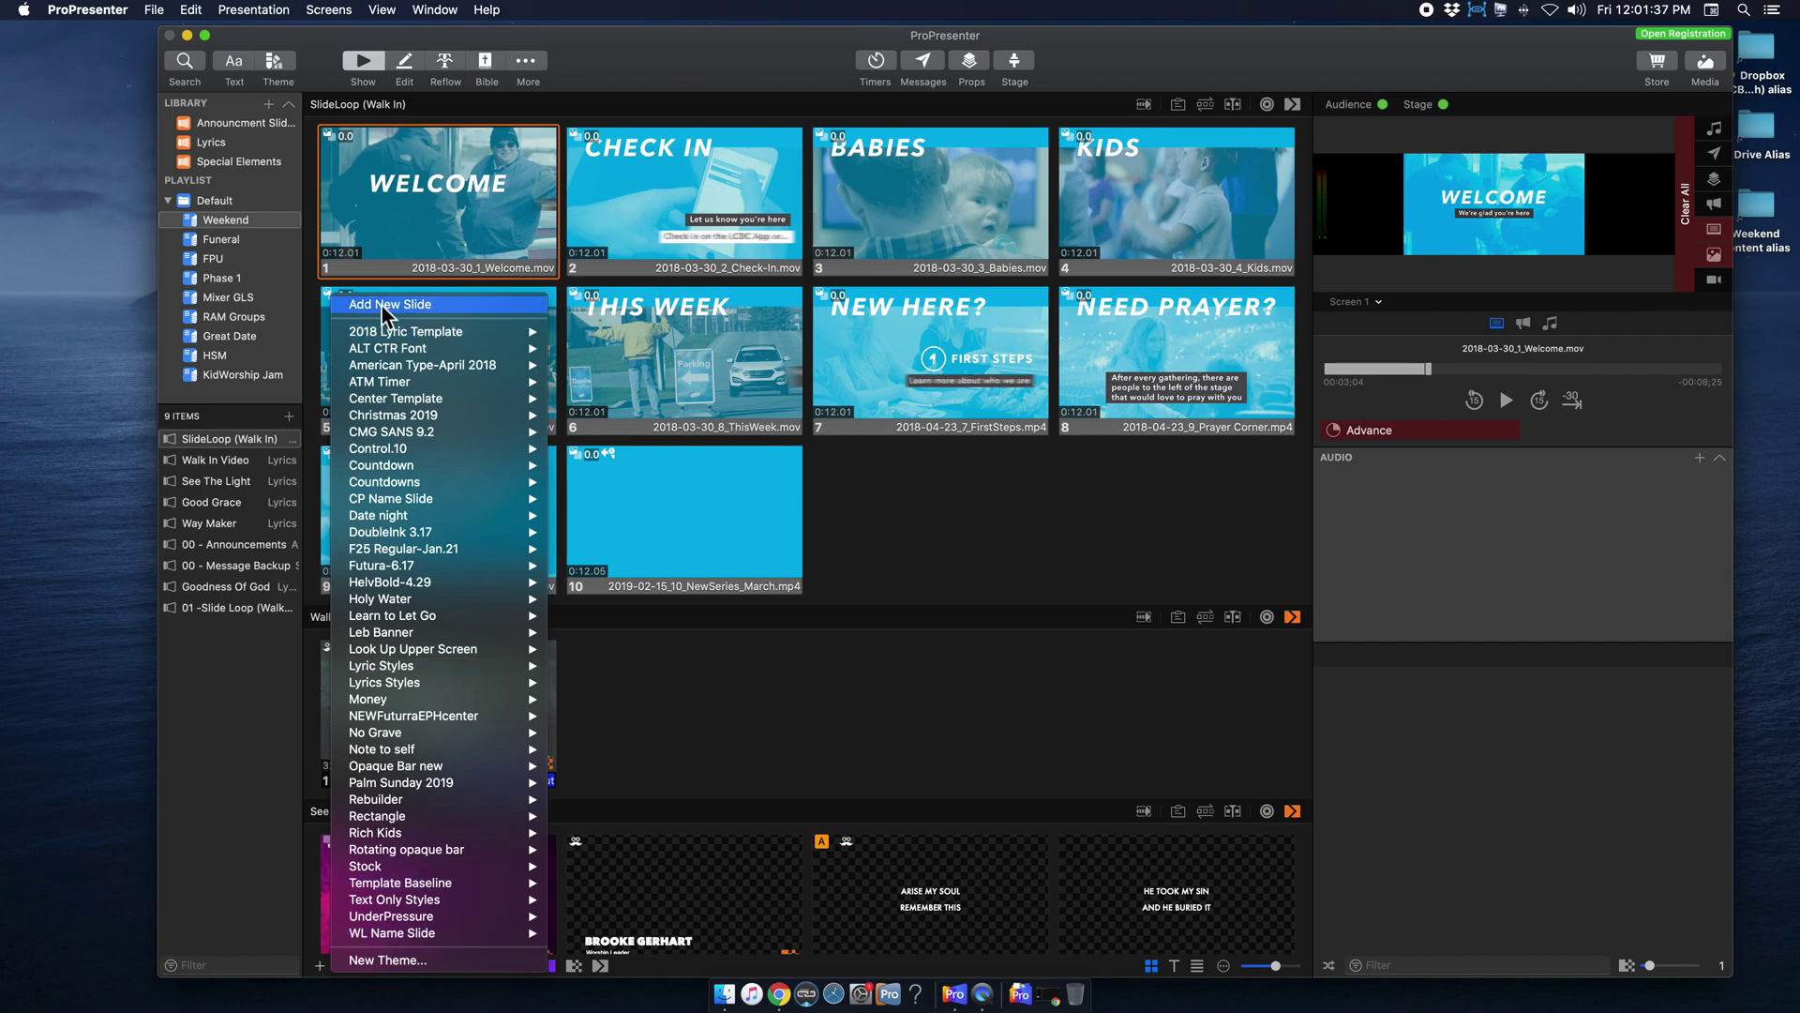
{"action": "left_click", "coordinate": [437, 305]}
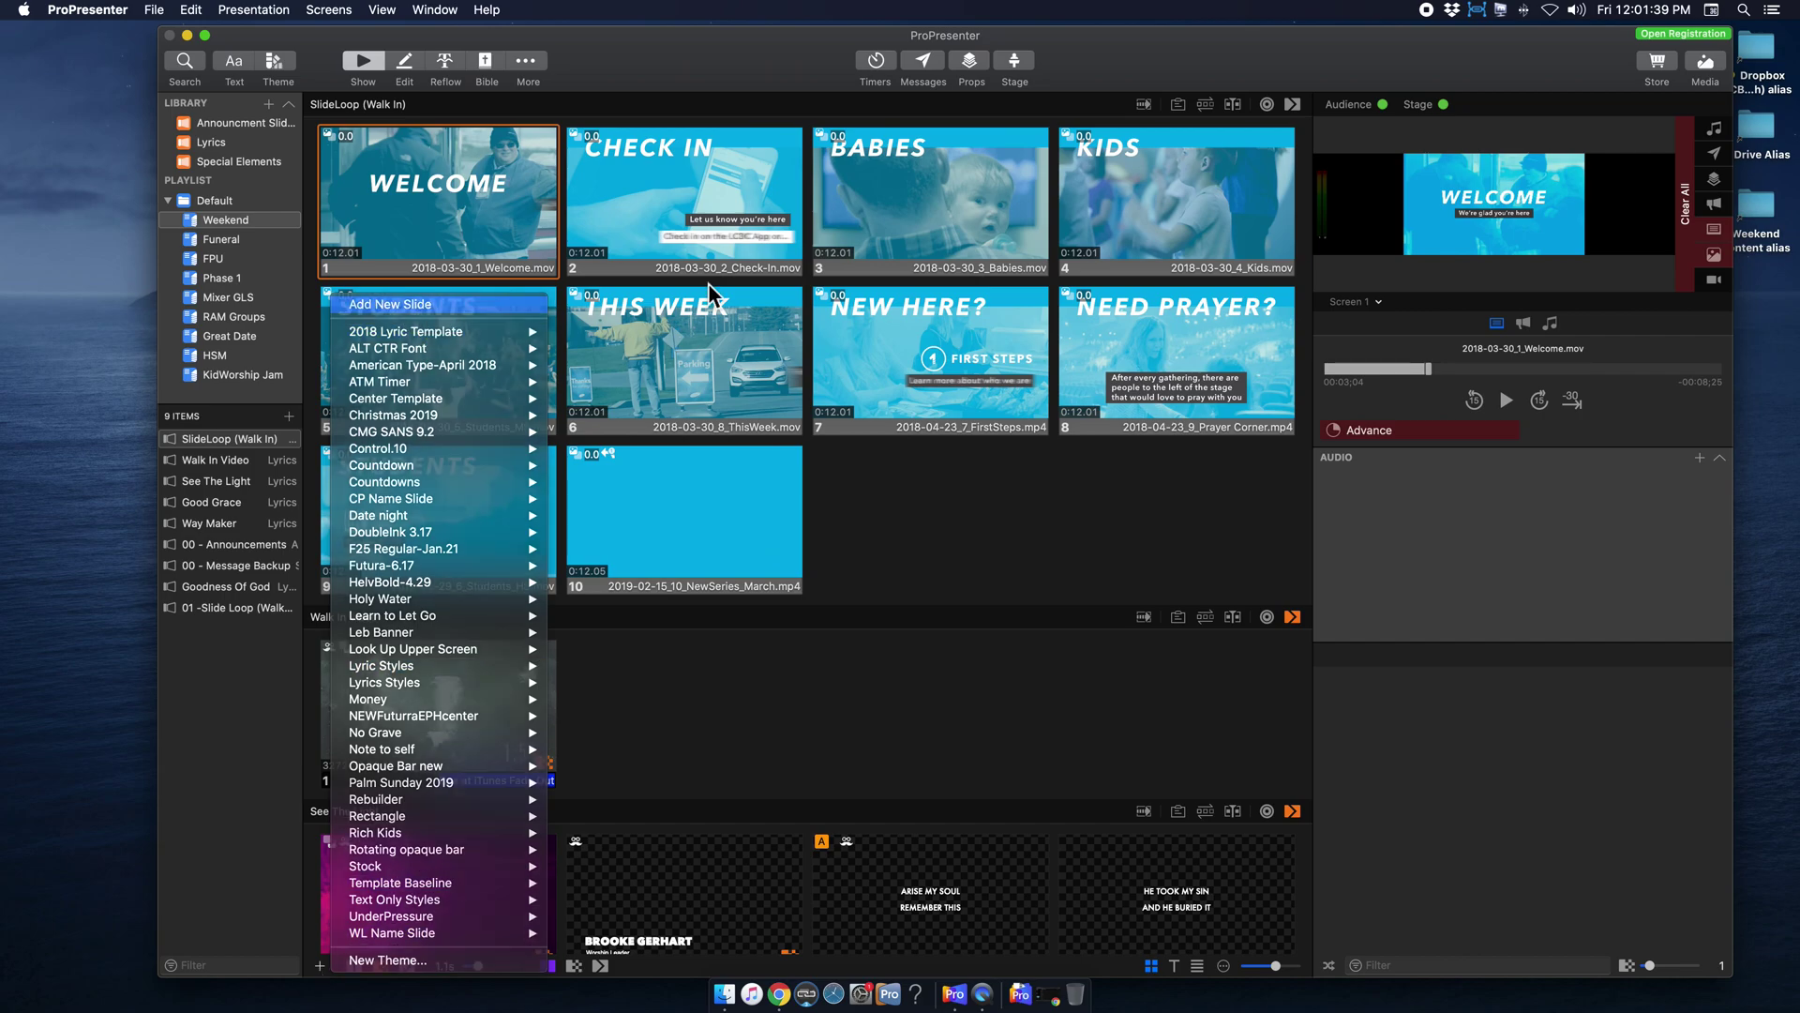
{"action": "left_click", "coordinate": [927, 517]}
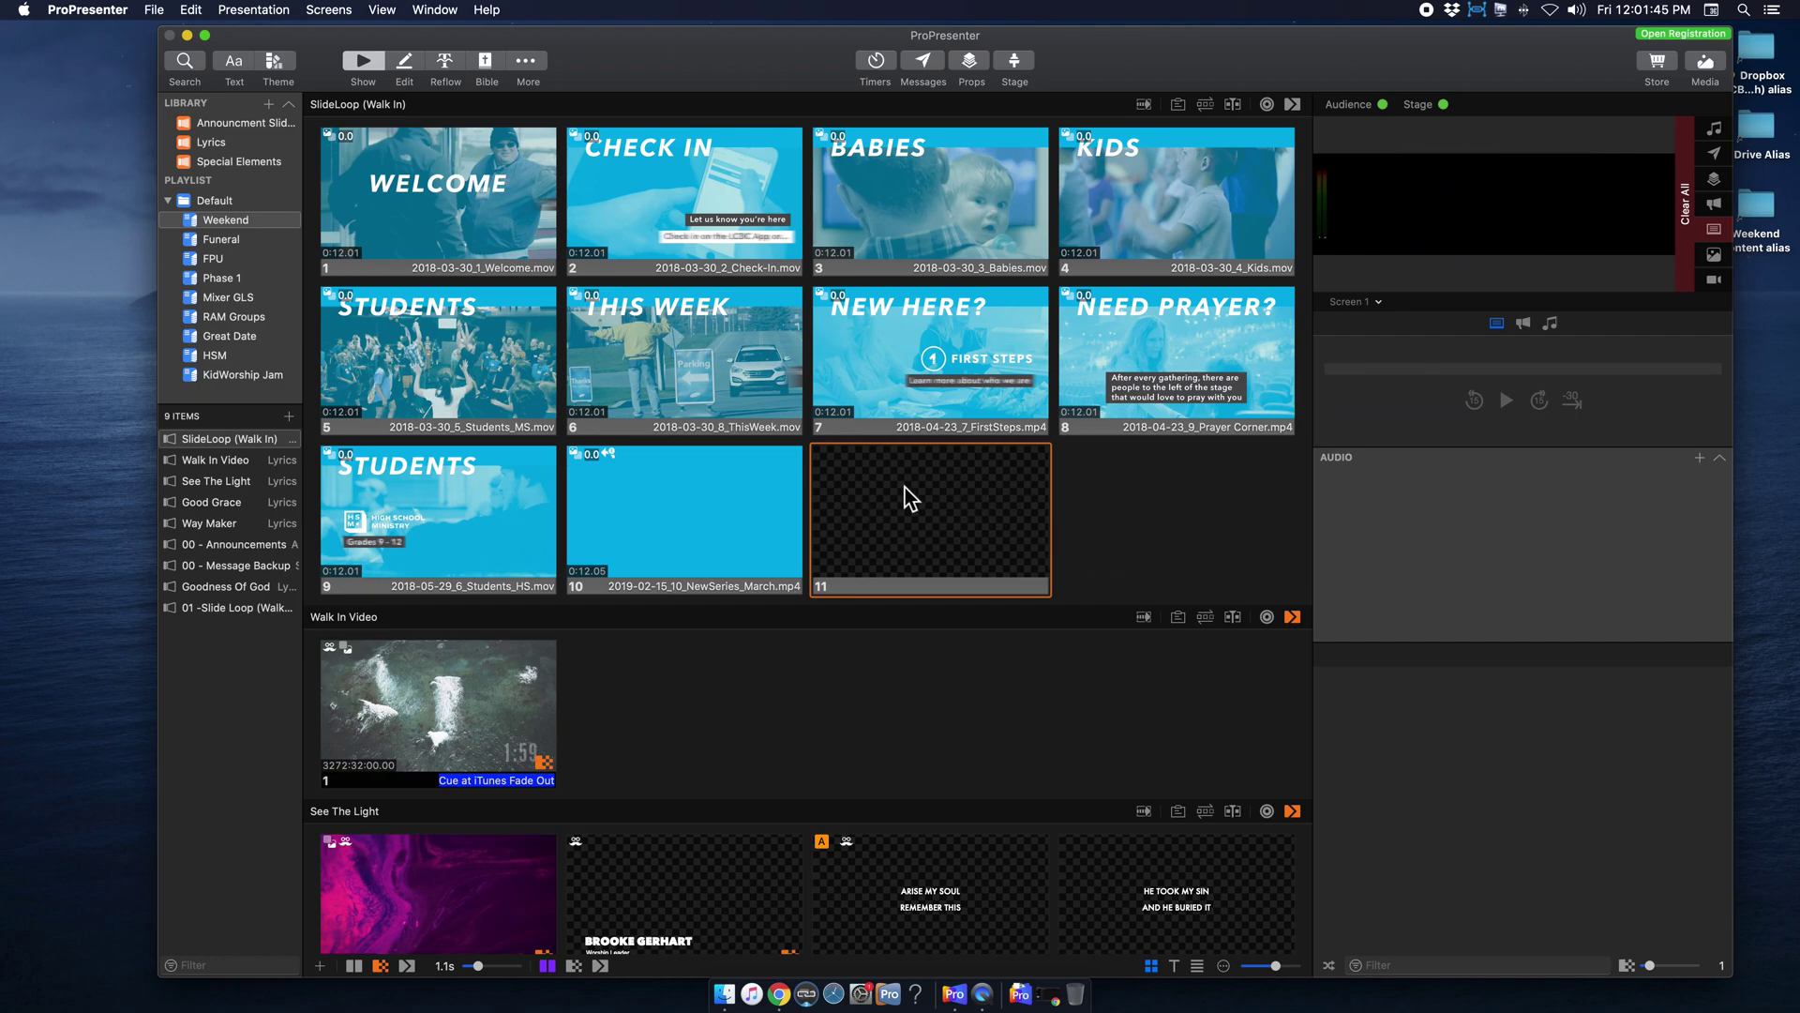
Give slide 11 a Clear All action, then test it by playing slide 10 and triggering slide 11
{"action": "right_click", "coordinate": [879, 483]}
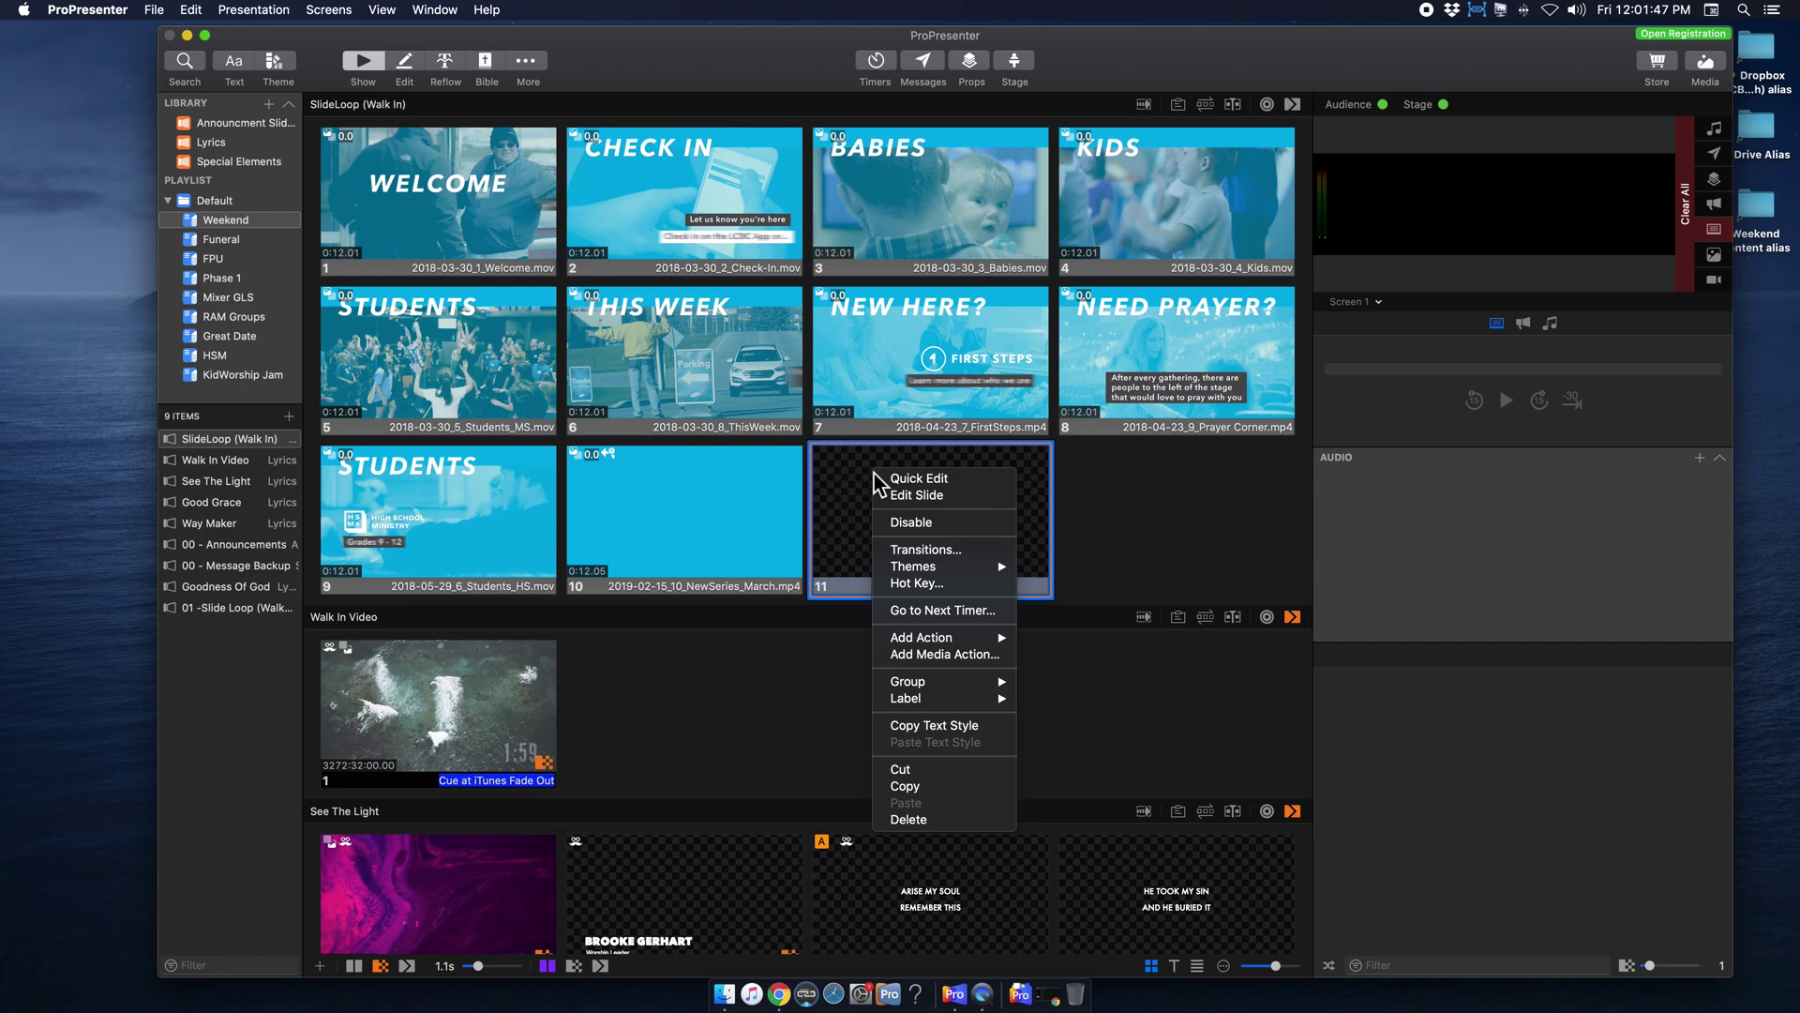
{"action": "mouse_move", "coordinate": [993, 636]}
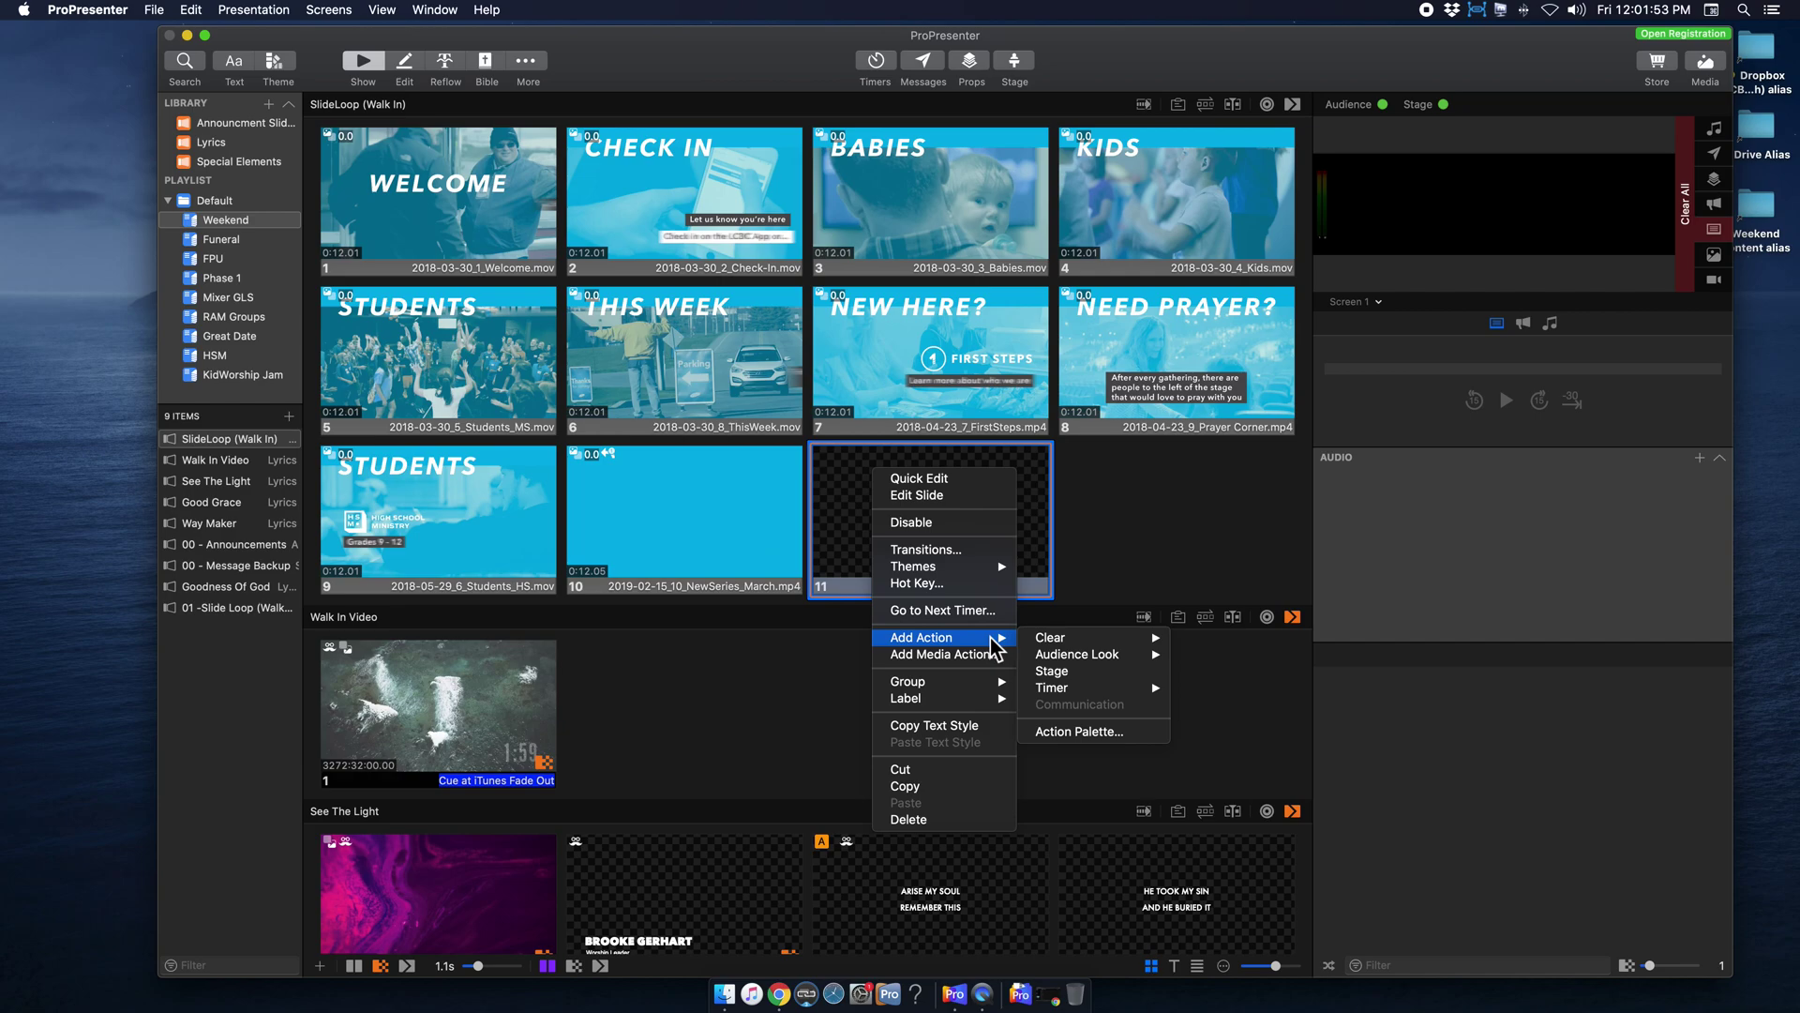
{"action": "mouse_move", "coordinate": [1095, 640]}
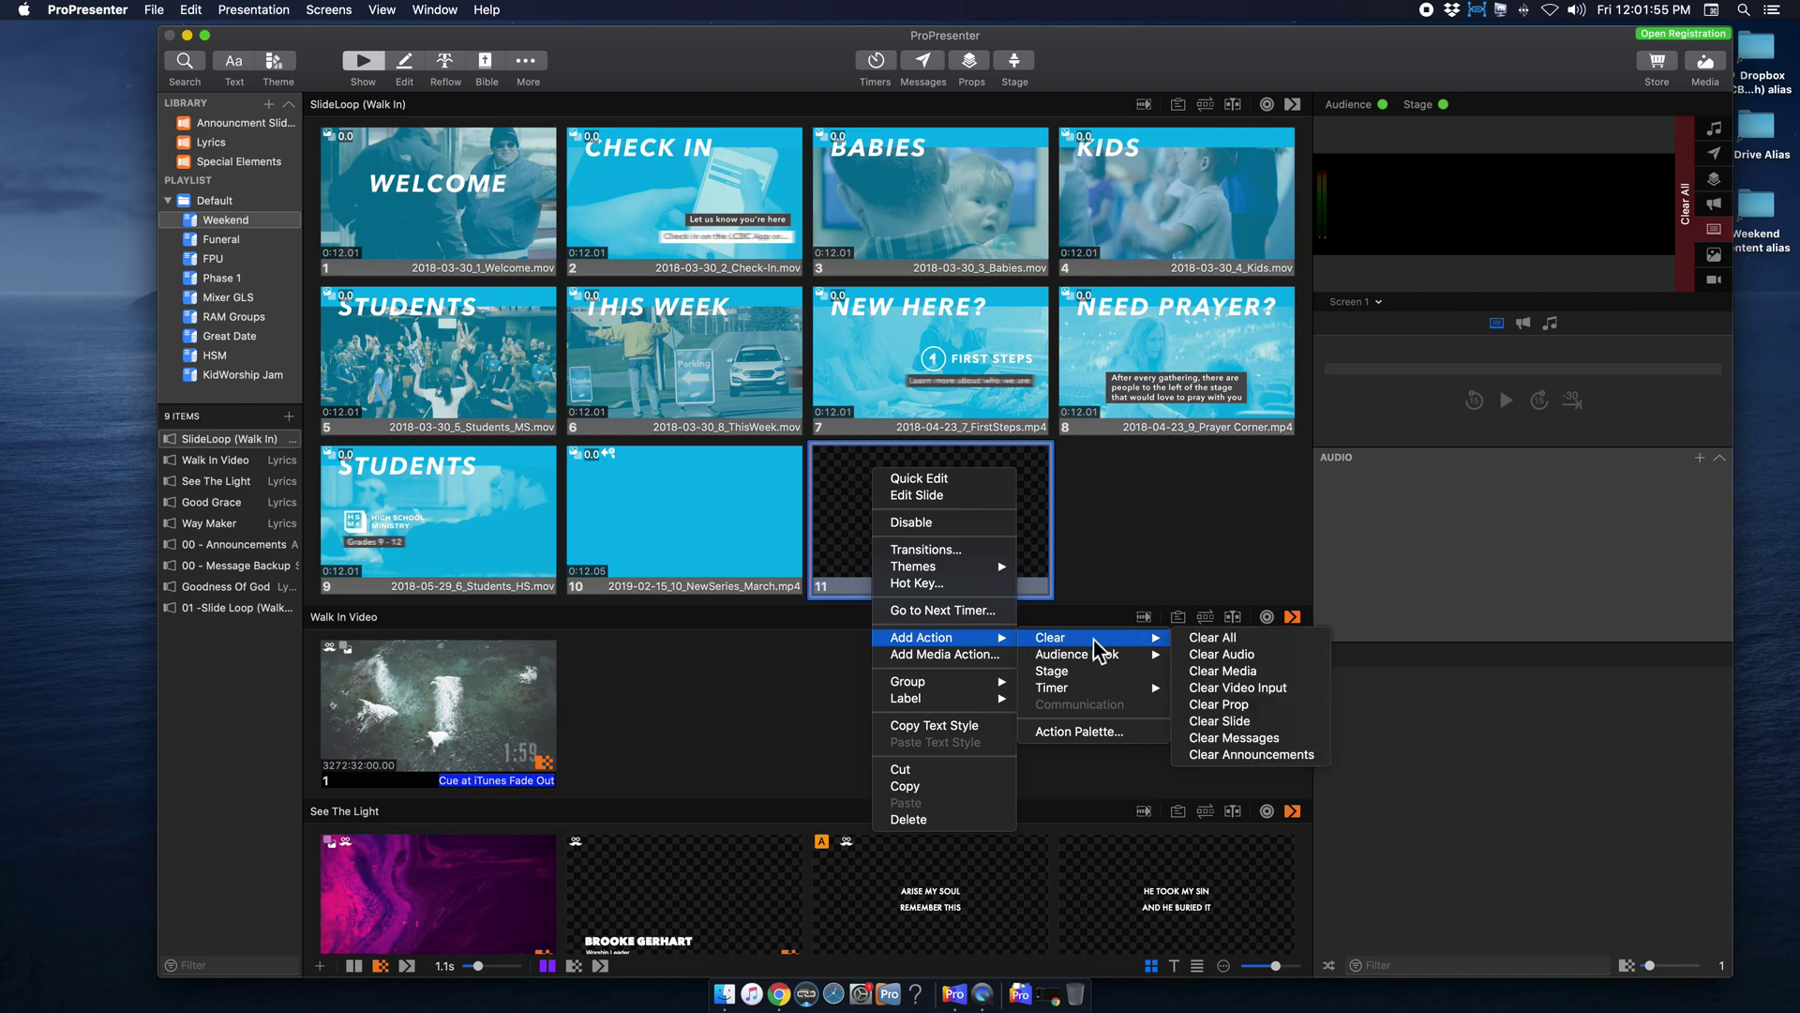
{"action": "left_click", "coordinate": [1247, 641]}
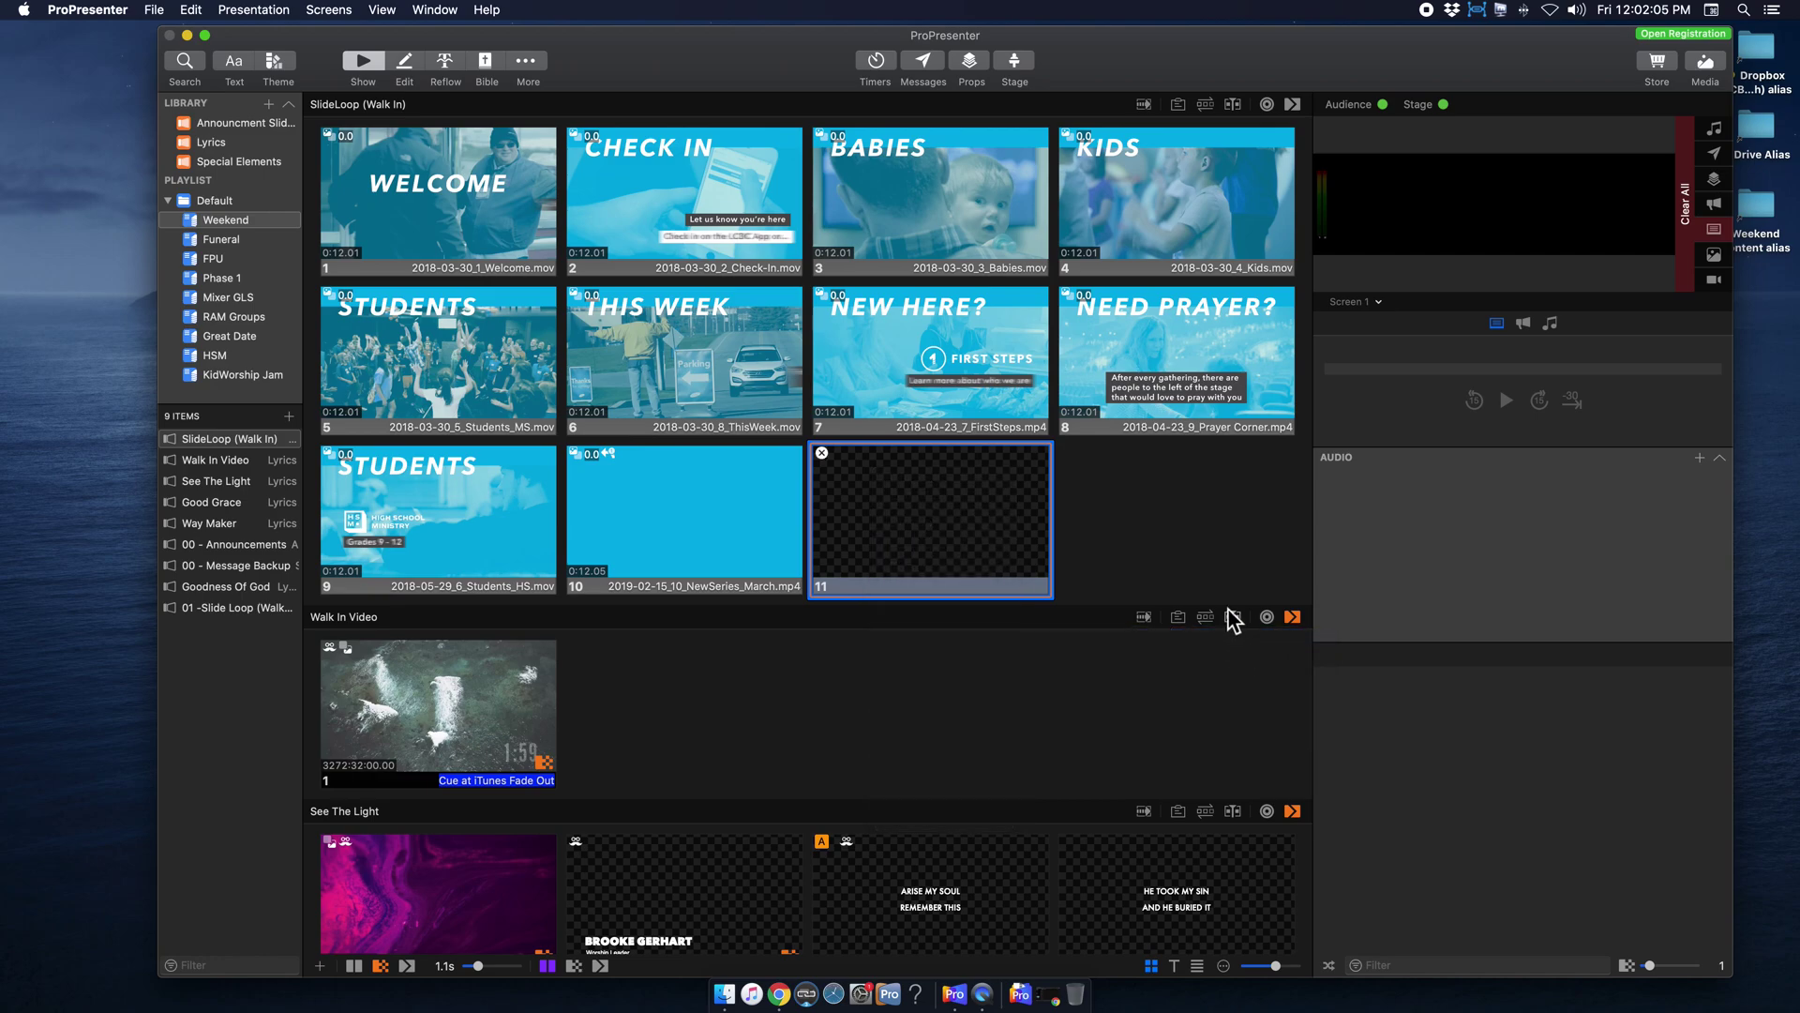
{"action": "left_click", "coordinate": [598, 497]}
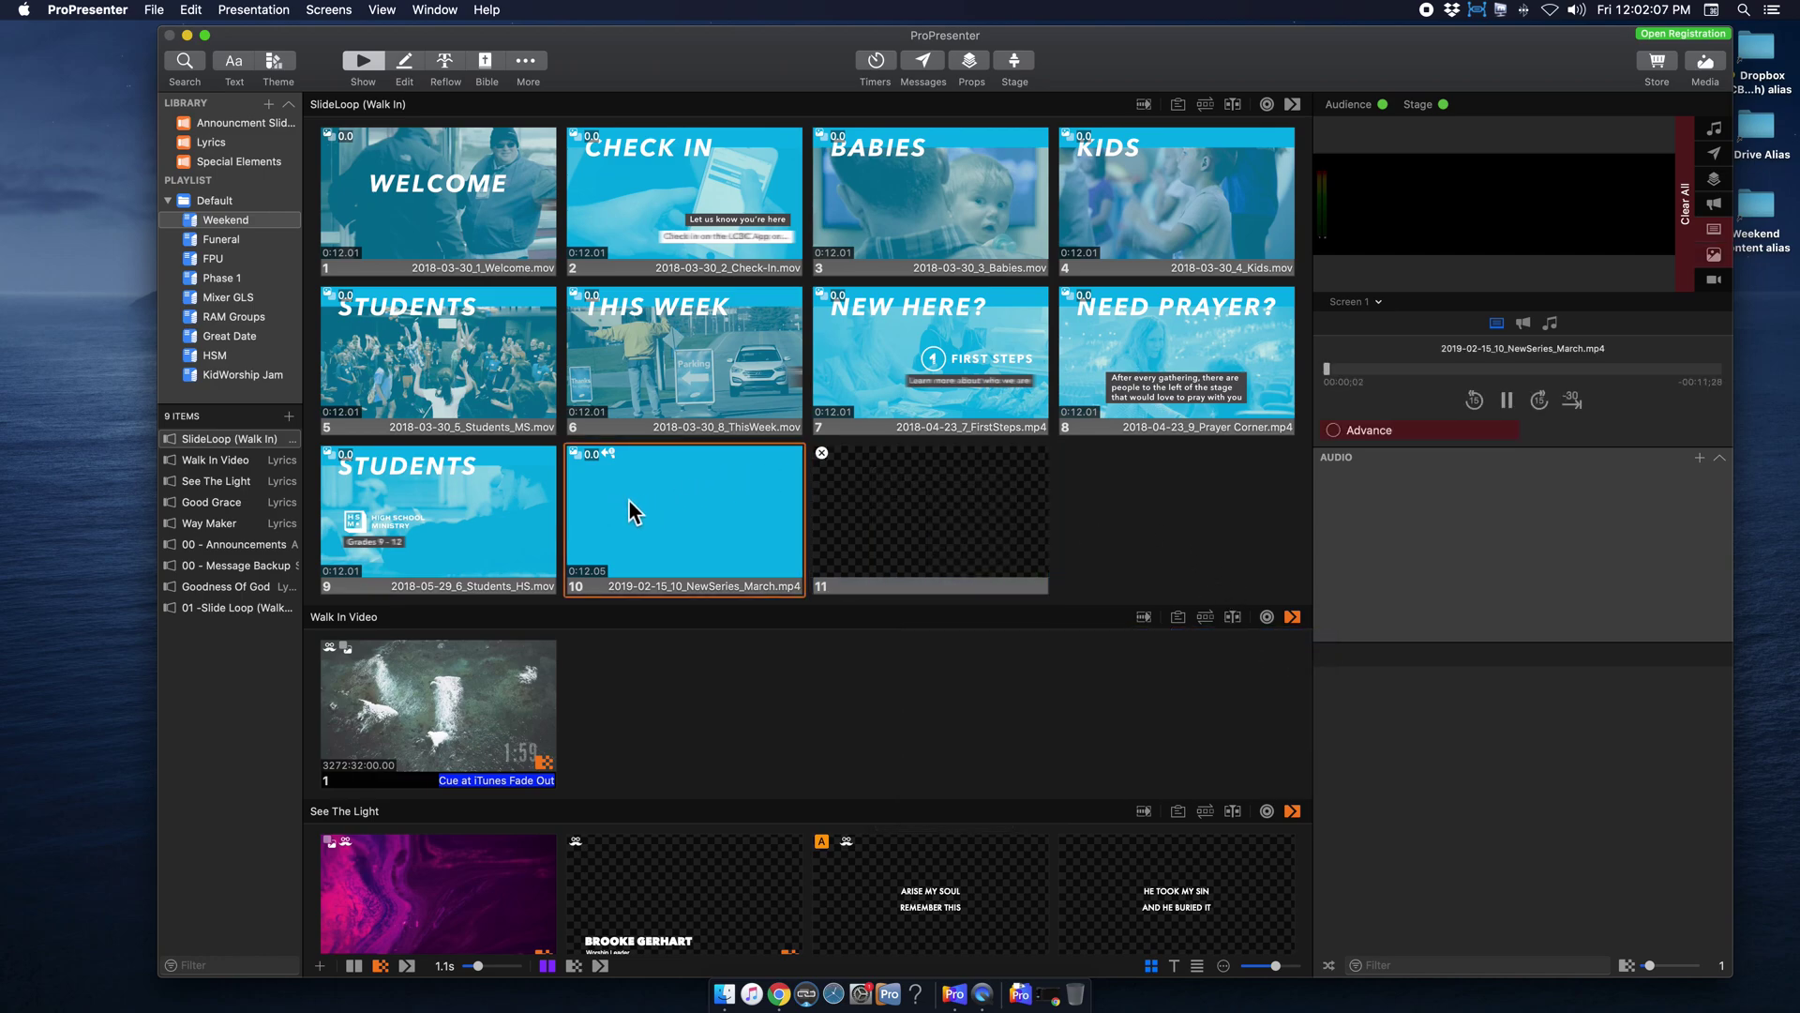
{"action": "left_click", "coordinate": [920, 502]}
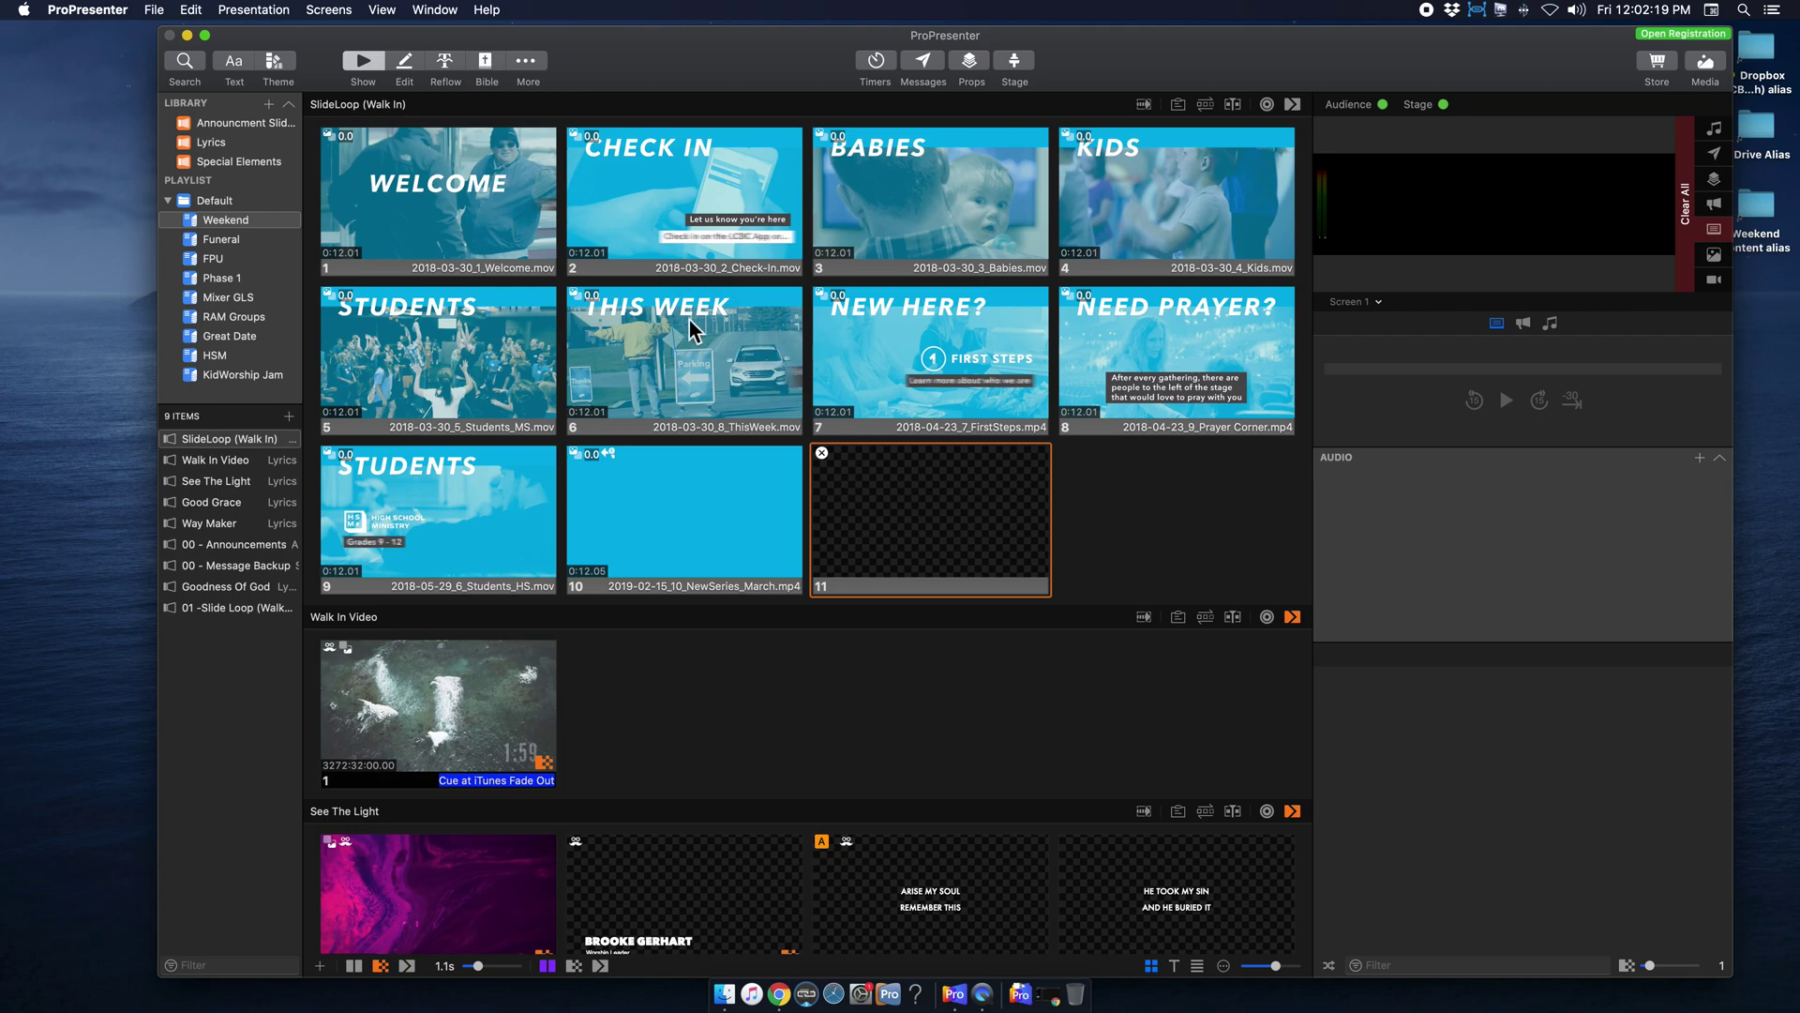
{"action": "right_click", "coordinate": [403, 180]}
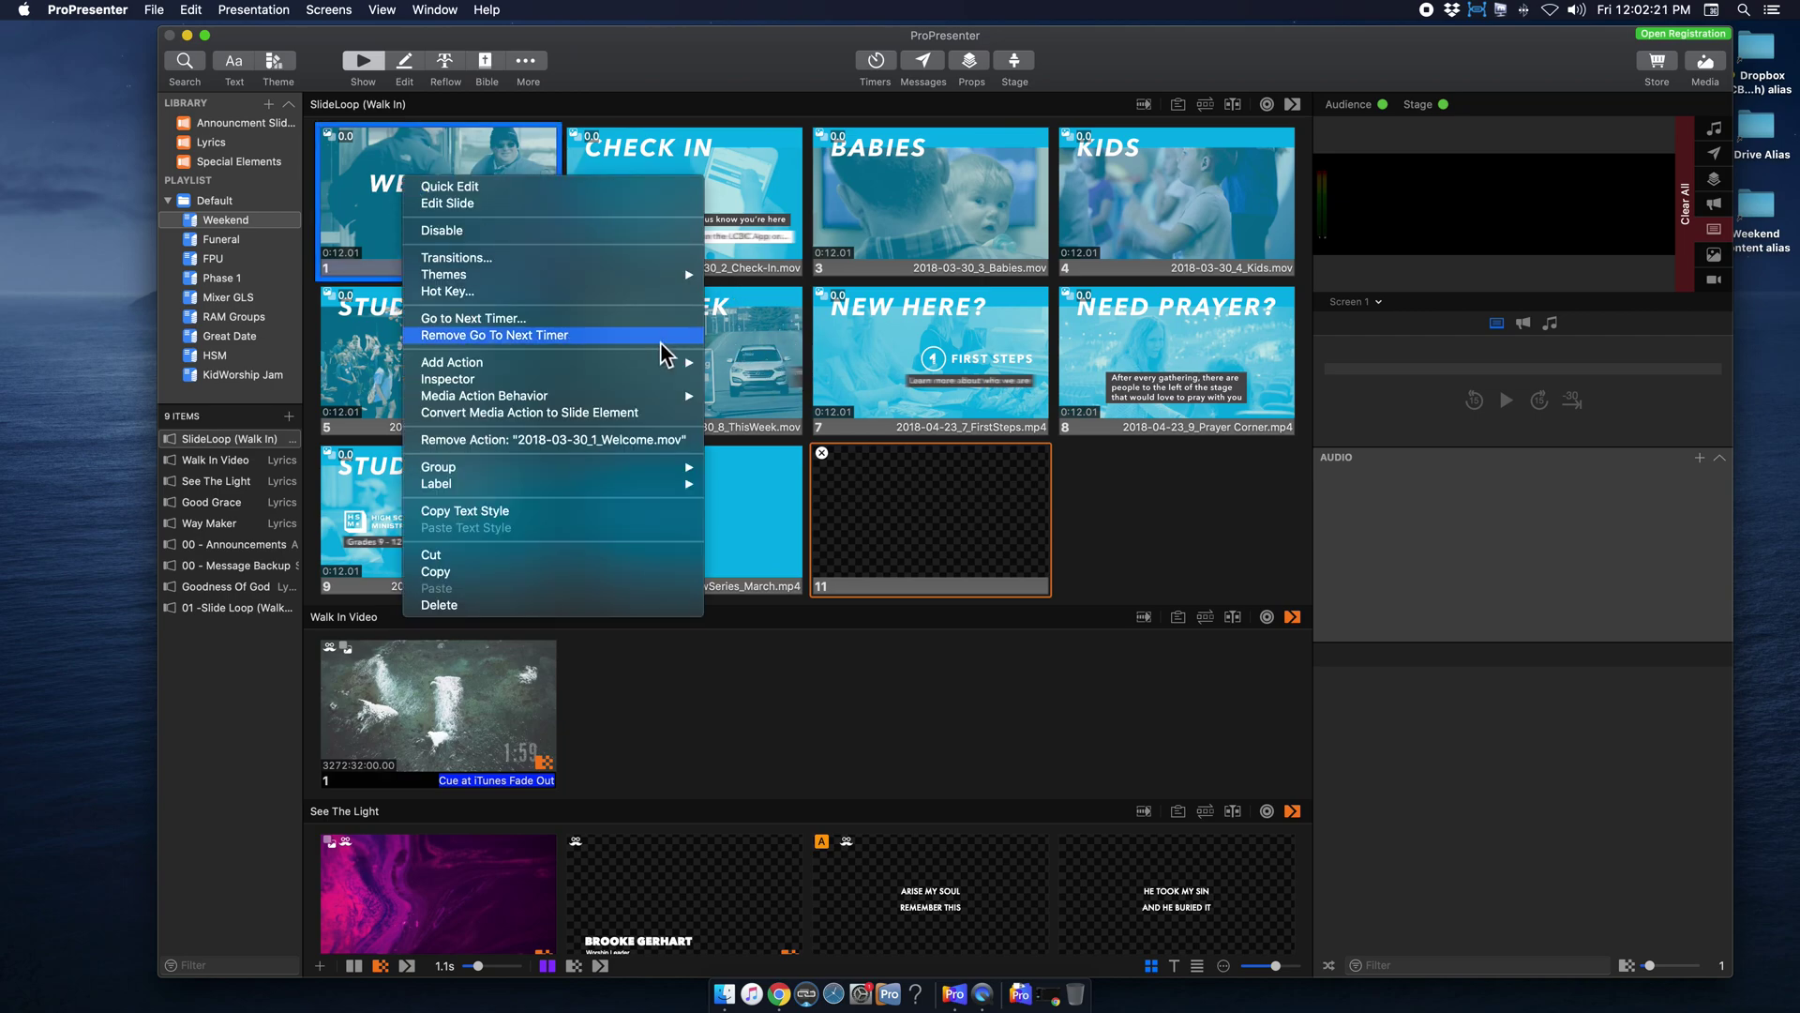
{"action": "mouse_move", "coordinate": [641, 360]}
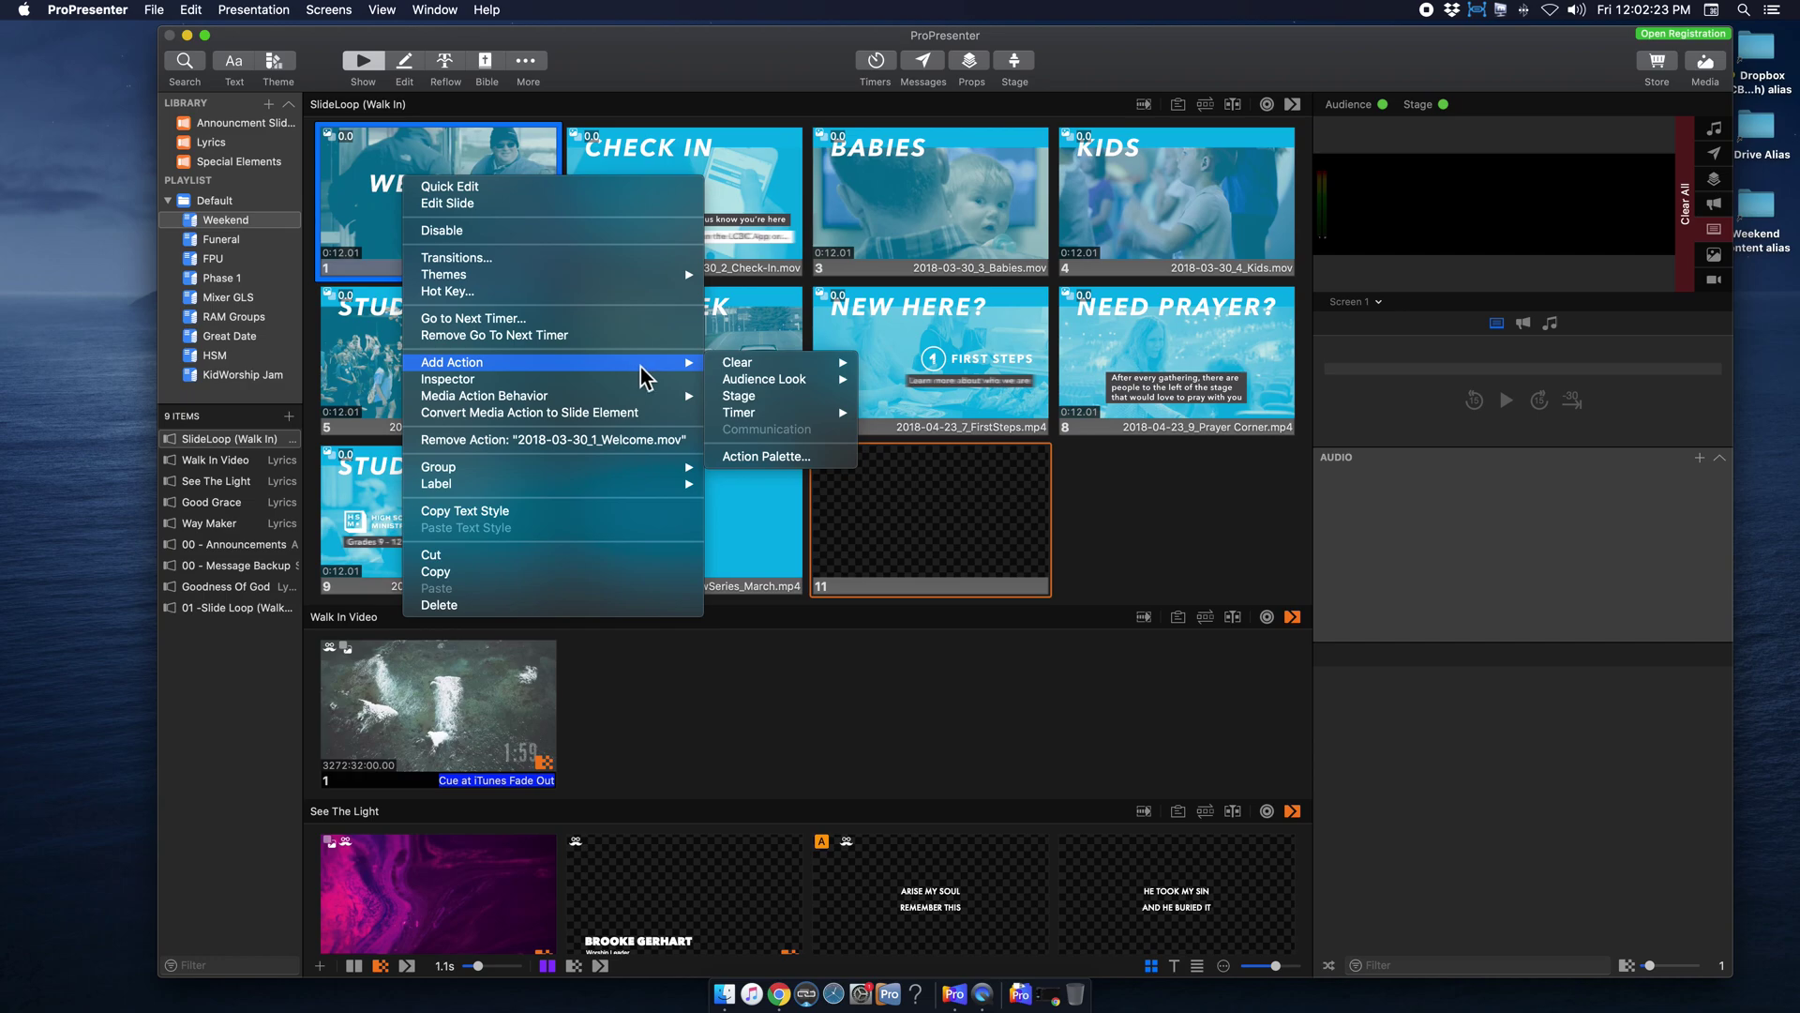
{"action": "mouse_move", "coordinate": [822, 380]}
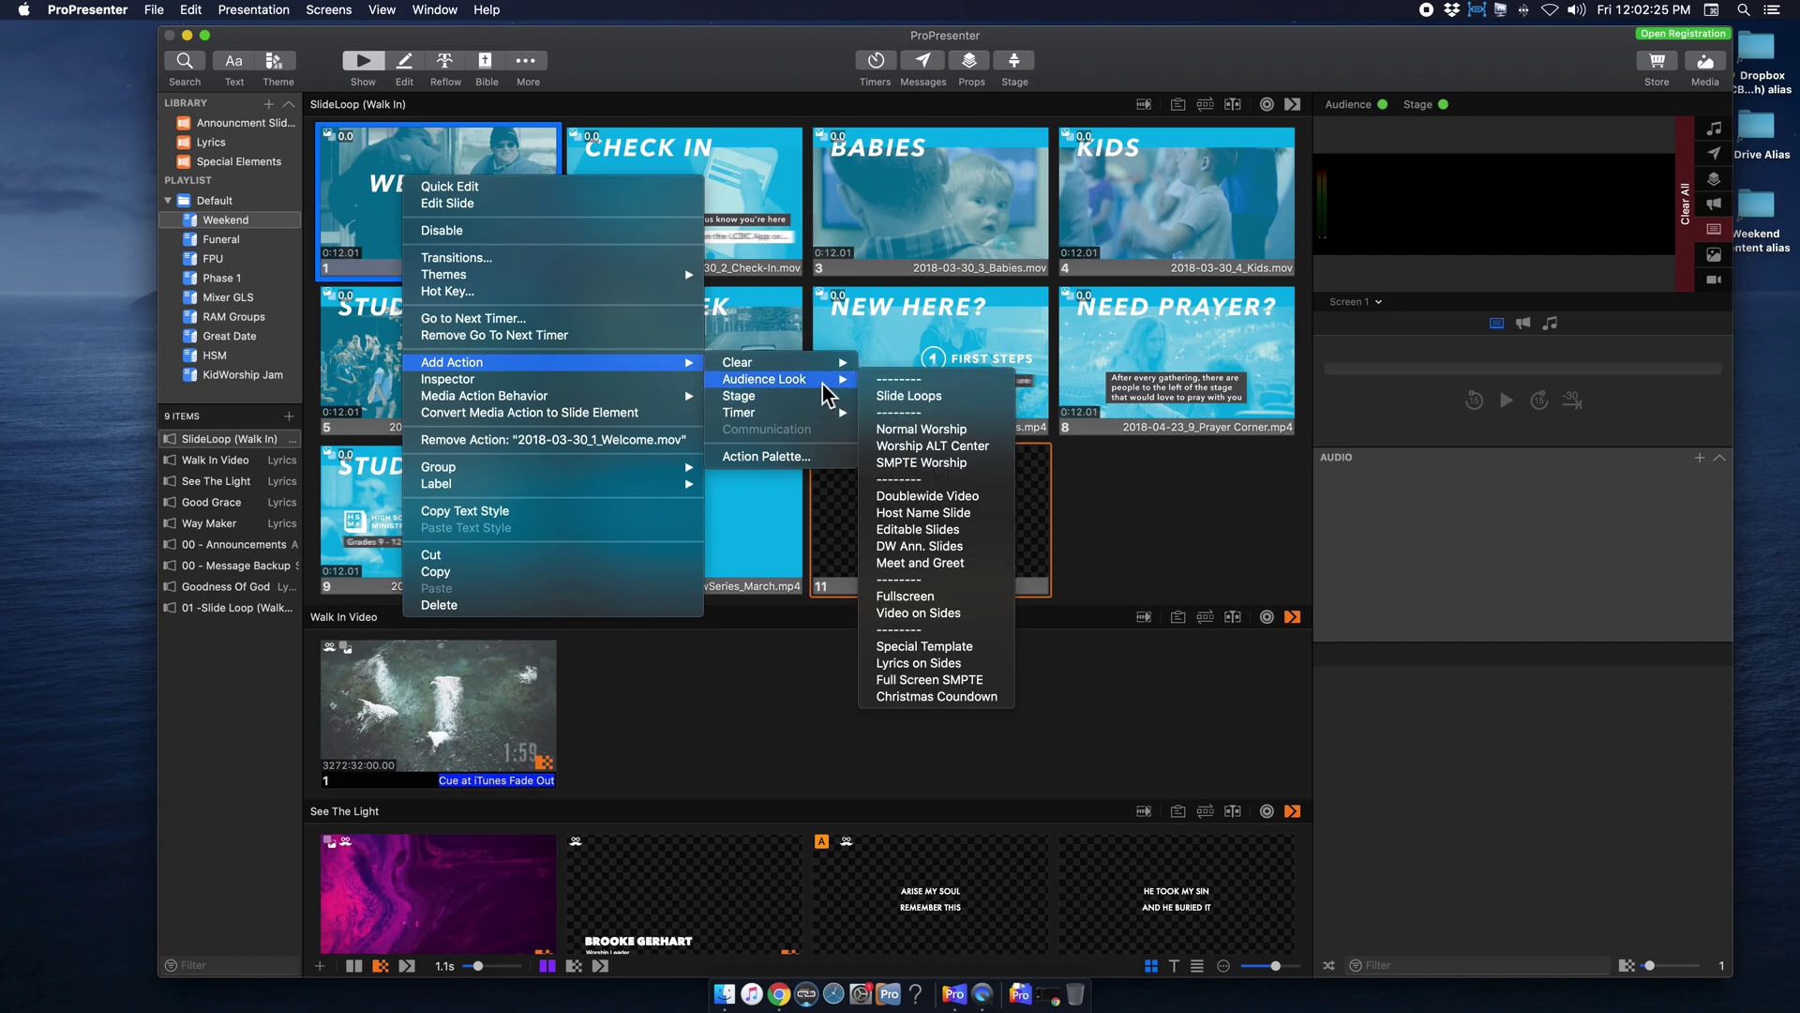
{"action": "left_click", "coordinate": [1265, 446]}
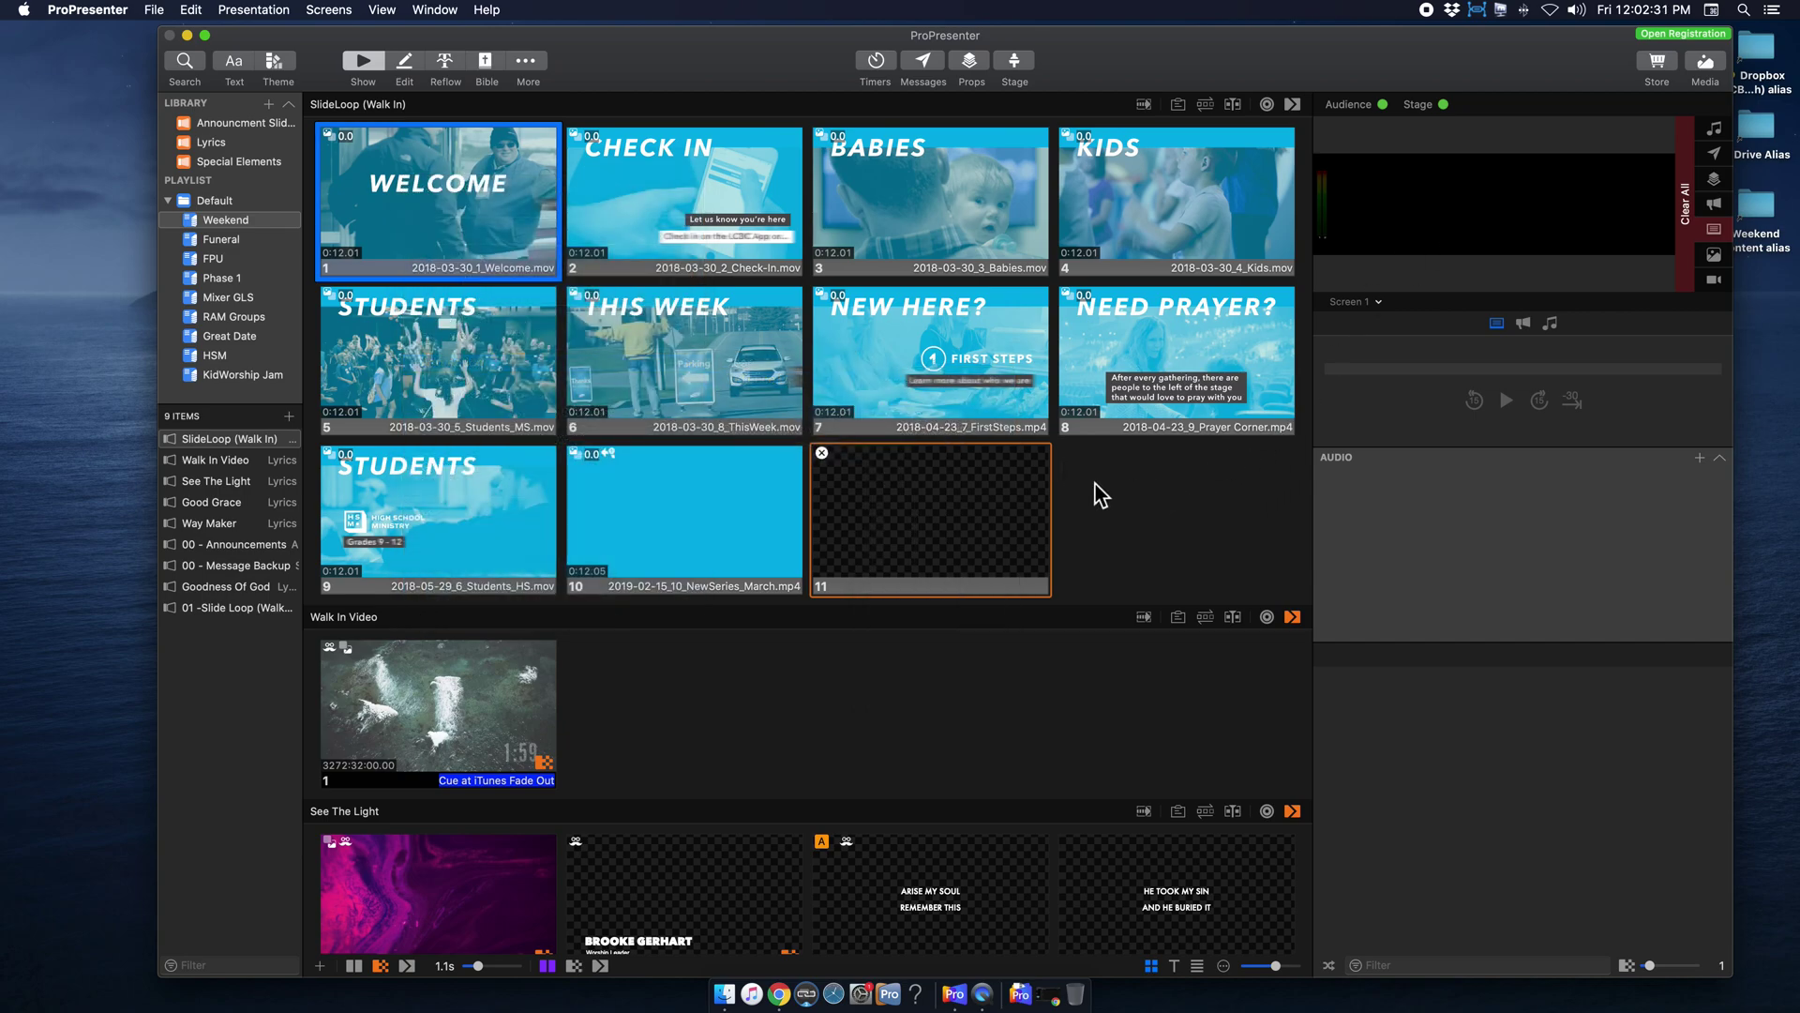
{"action": "left_click", "coordinate": [464, 173]}
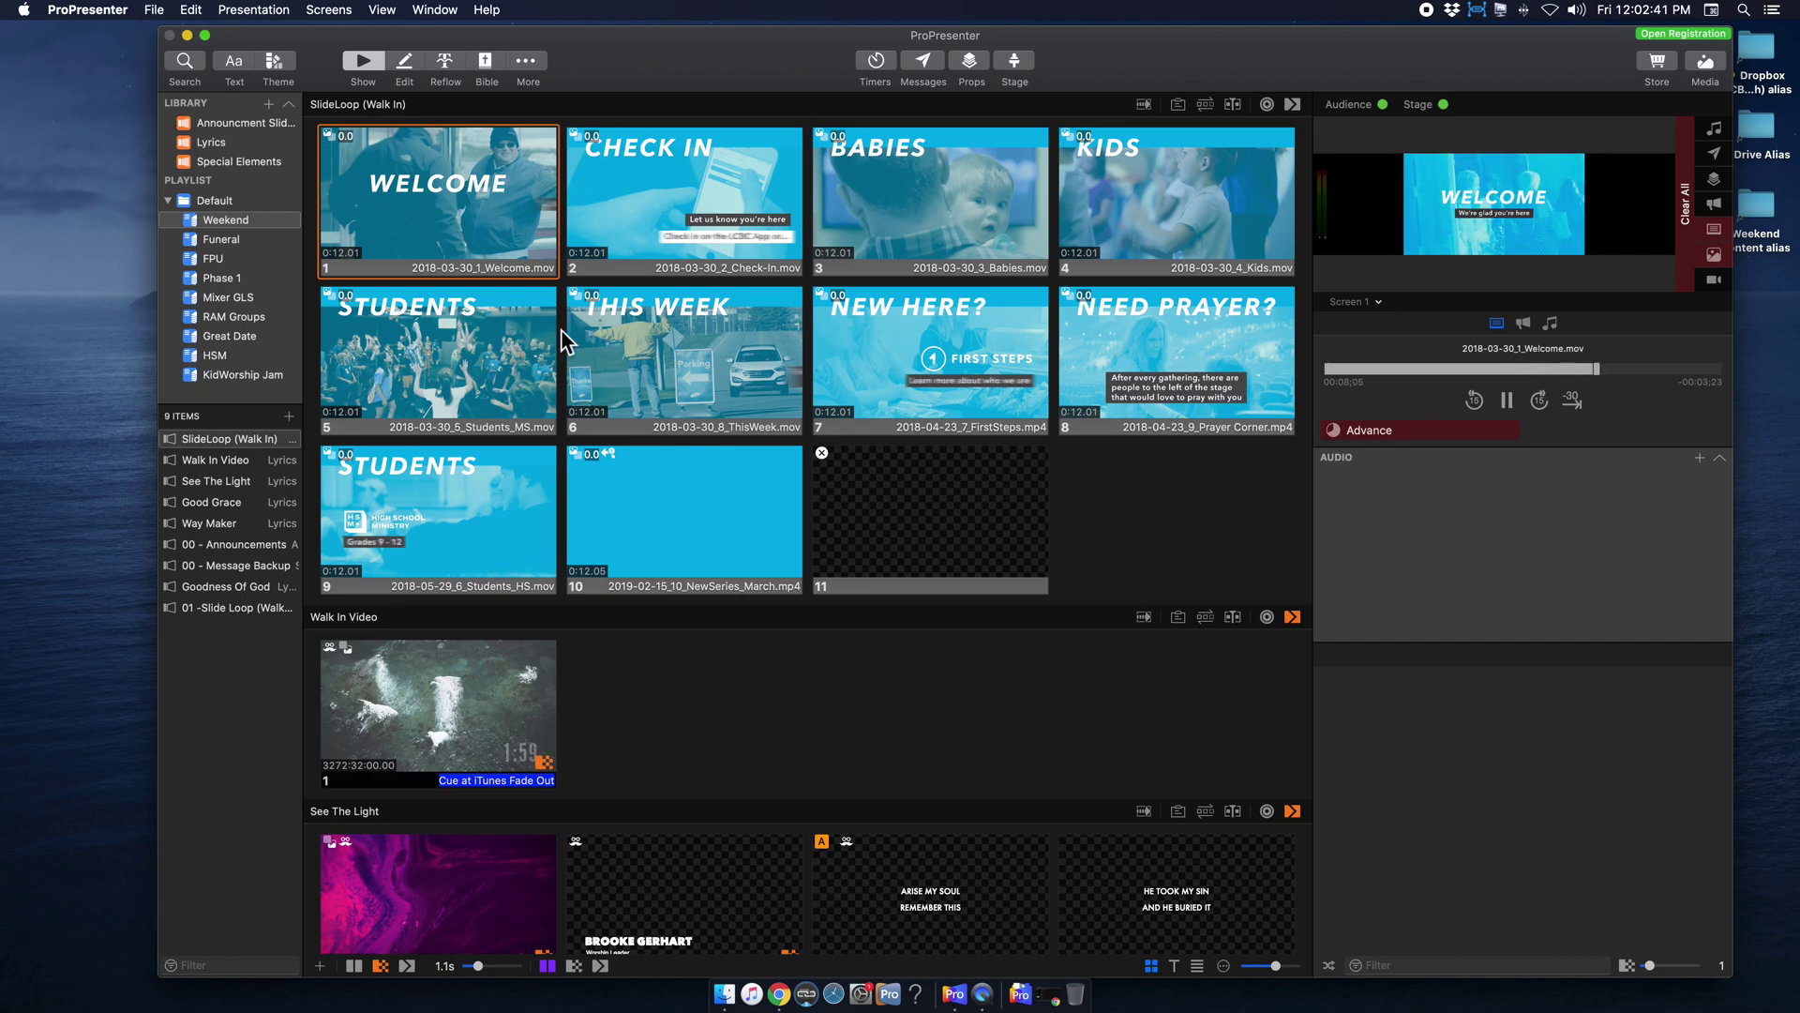
{"action": "left_click", "coordinate": [918, 495]}
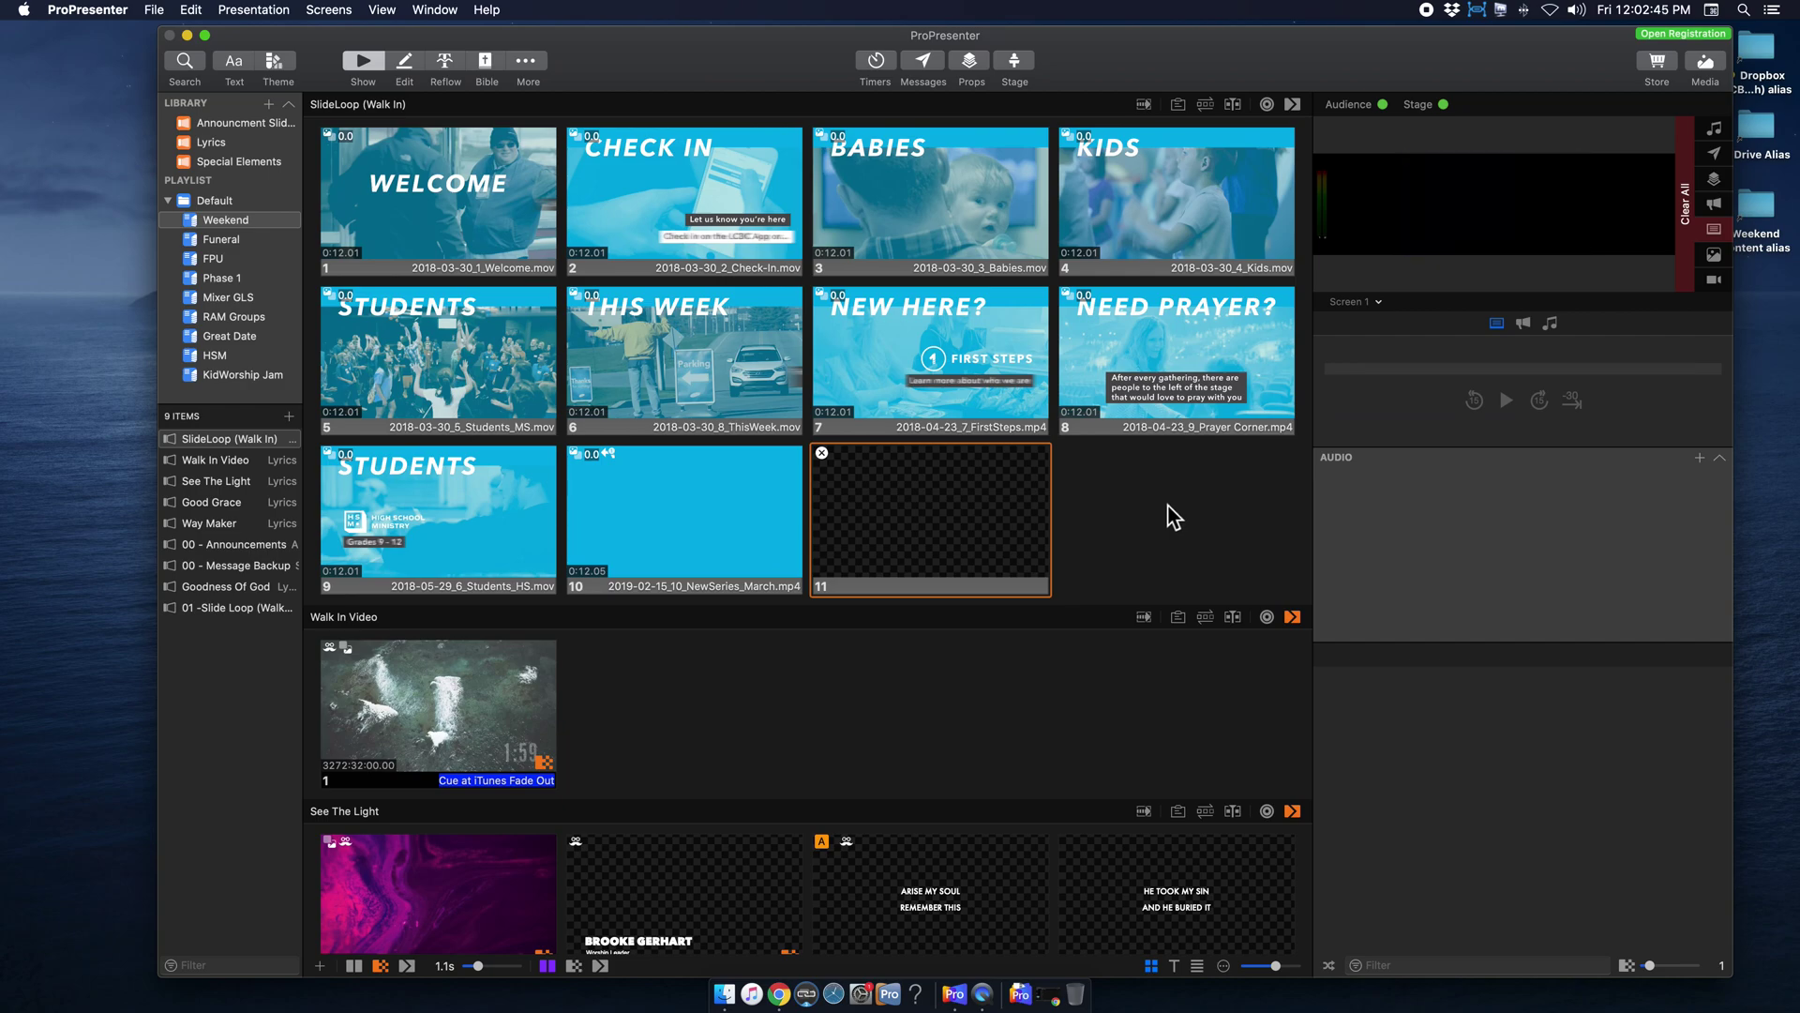